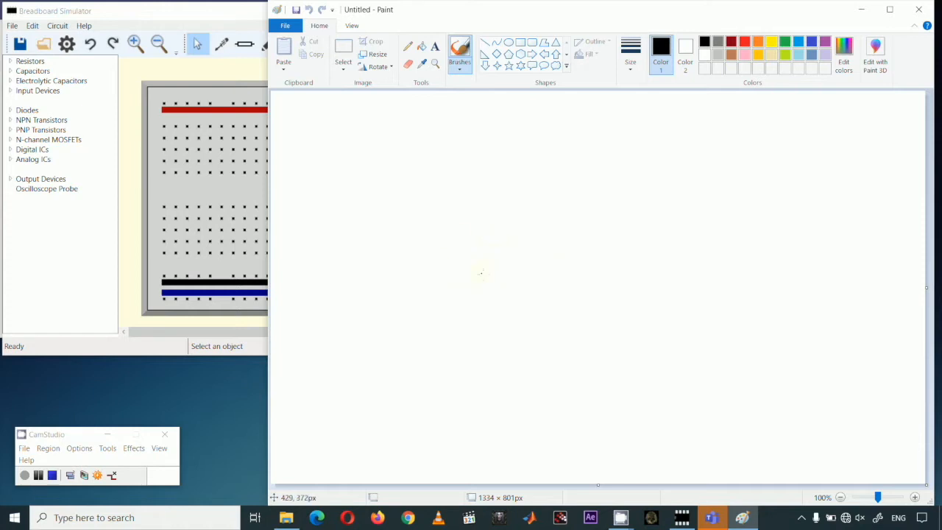
Sketch a series circuit of a battery, two open switch terminals, a resistor and a capacitor, grounded at both ends.
mouse_move(461, 242)
left_mouse_down()
mouse_move(507, 223)
mouse_move(600, 236)
mouse_move(600, 253)
mouse_move(610, 255)
mouse_move(663, 234)
mouse_move(662, 286)
left_mouse_up()
mouse_move(652, 285)
left_mouse_down()
mouse_move(677, 284)
mouse_move(673, 298)
left_mouse_up()
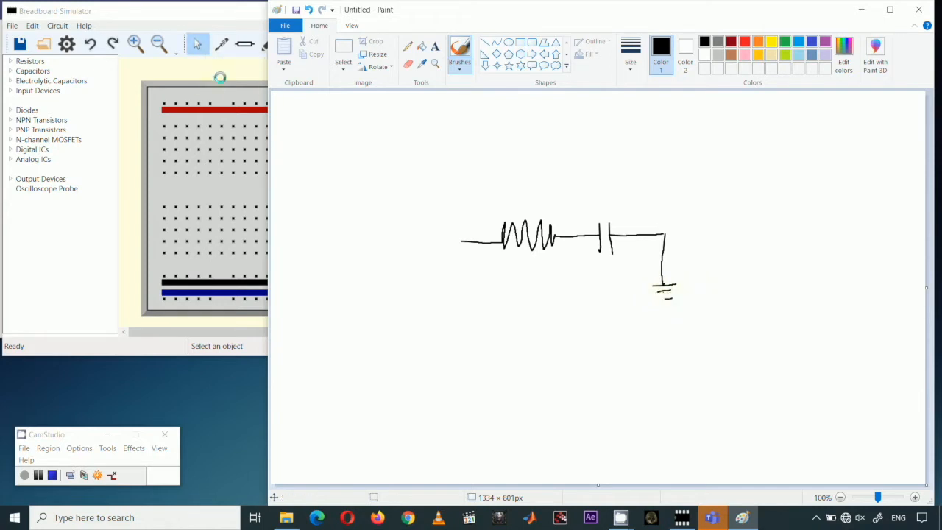
left_click_drag(474, 241, 430, 242)
mouse_move(342, 241)
left_mouse_down()
mouse_move(373, 243)
mouse_move(374, 232)
mouse_move(328, 243)
mouse_move(332, 304)
left_mouse_up()
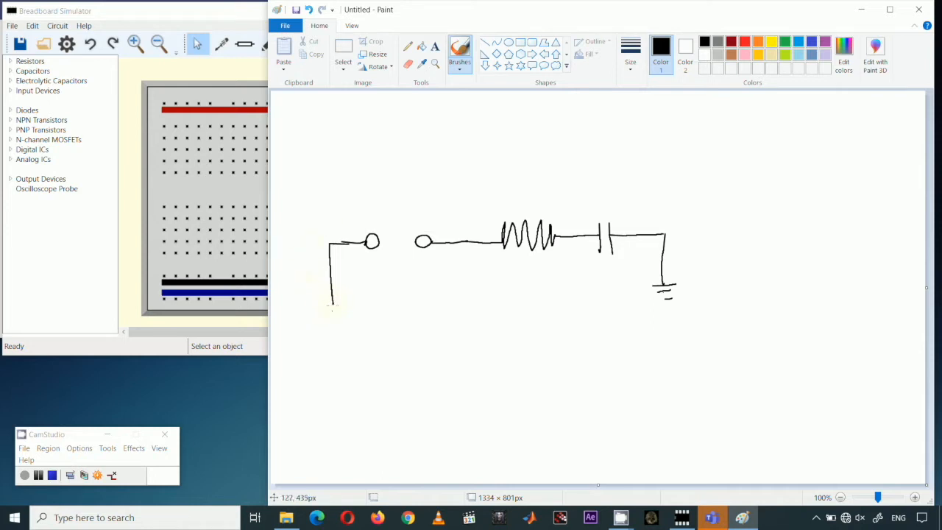
mouse_move(315, 307)
left_mouse_down()
mouse_move(359, 307)
mouse_move(335, 319)
mouse_move(348, 318)
left_mouse_up()
left_click_drag(339, 318, 340, 368)
left_click_drag(328, 368, 351, 367)
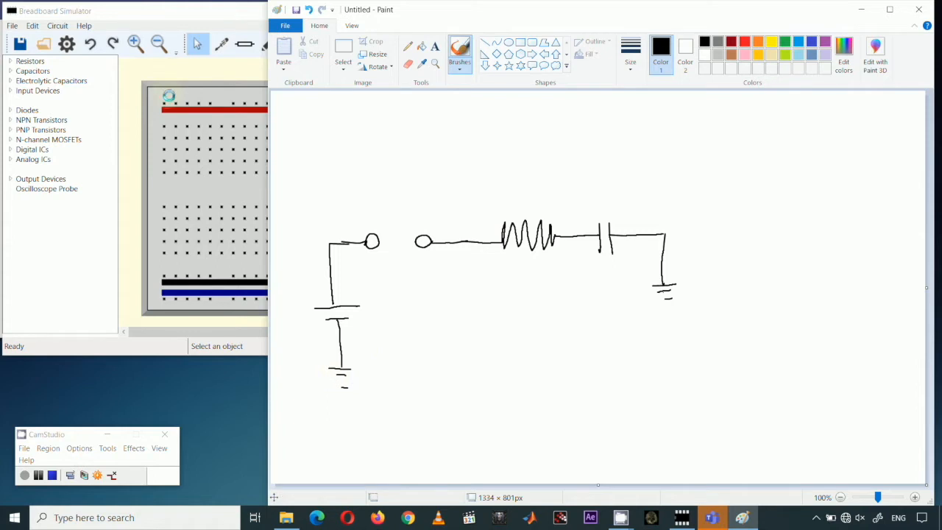
Label the battery ε and close the switch with a straight line between its two terminals.
left_click_drag(371, 234, 401, 204)
left_click_drag(300, 304, 304, 324)
left_click_drag(382, 243, 402, 243)
left_click_drag(401, 243, 415, 243)
left_click(462, 51)
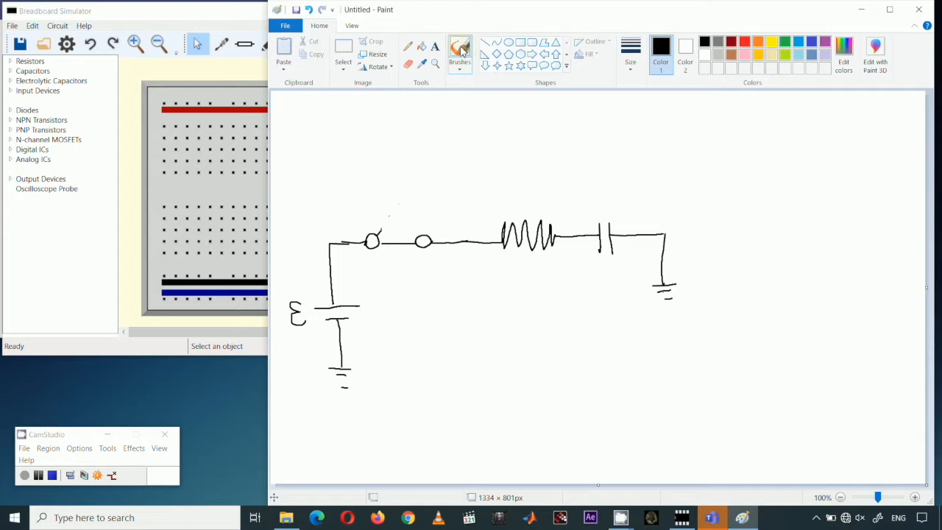
Draw clockwise loop arrows inside the circuit and write the loop equation +ε − V_R − V_C = 0 beneath it.
mouse_move(408, 349)
left_mouse_down()
mouse_move(378, 295)
mouse_move(385, 306)
left_mouse_up()
left_click_drag(353, 438, 374, 437)
mouse_move(363, 430)
left_mouse_down()
mouse_move(363, 446)
mouse_move(381, 426)
mouse_move(394, 438)
mouse_move(381, 446)
mouse_move(400, 450)
left_mouse_up()
mouse_move(401, 287)
left_mouse_down()
mouse_move(553, 273)
mouse_move(547, 282)
left_mouse_up()
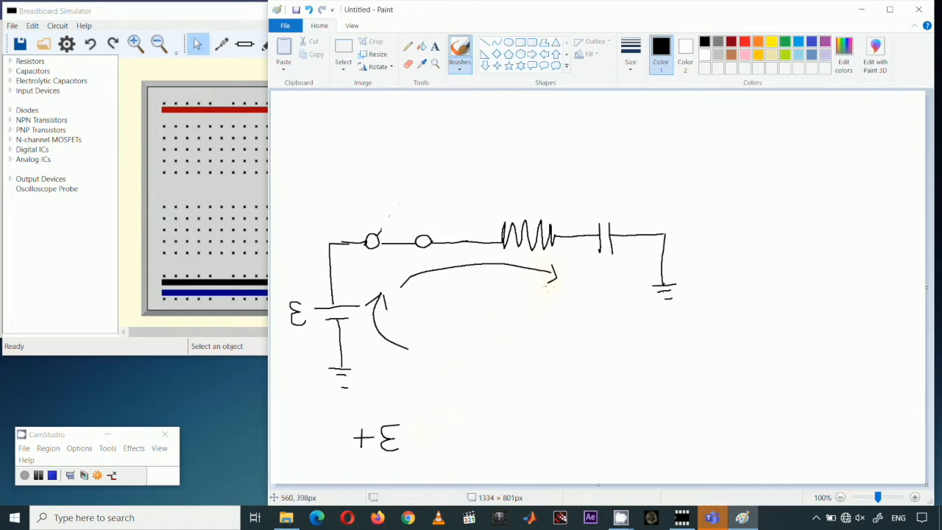
mouse_move(414, 435)
left_mouse_down()
mouse_move(435, 434)
mouse_move(464, 417)
mouse_move(468, 457)
mouse_move(484, 454)
left_mouse_up()
mouse_move(575, 272)
left_mouse_down()
mouse_move(594, 275)
mouse_move(612, 298)
left_mouse_up()
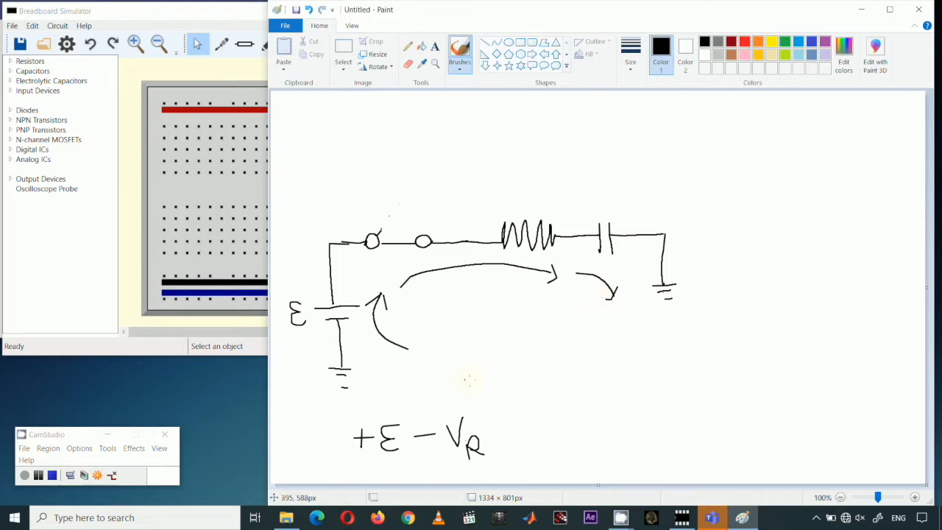
mouse_move(495, 435)
left_mouse_down()
mouse_move(559, 419)
mouse_move(581, 458)
mouse_move(597, 430)
left_mouse_up()
key("ctrl+z")
left_click_drag(586, 438, 626, 423)
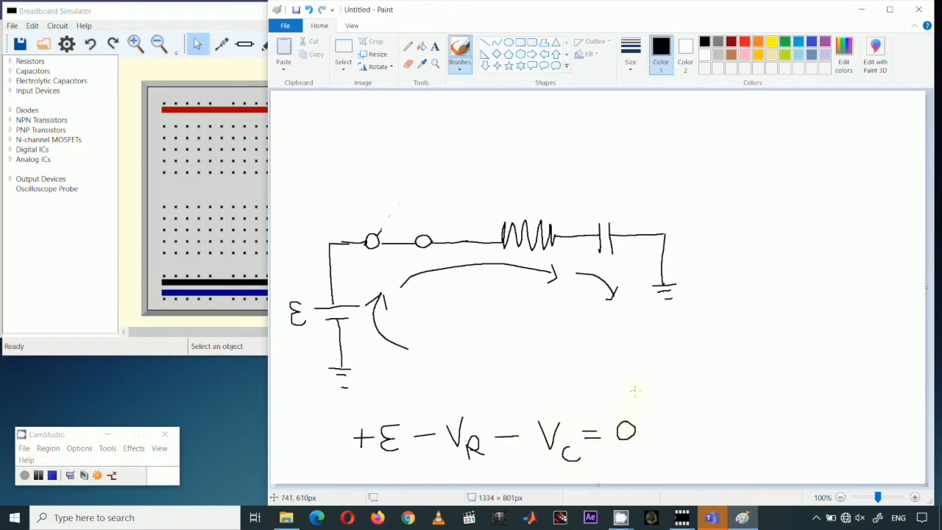
mouse_move(610, 311)
left_mouse_down()
mouse_move(572, 343)
mouse_move(460, 359)
mouse_move(428, 353)
left_mouse_up()
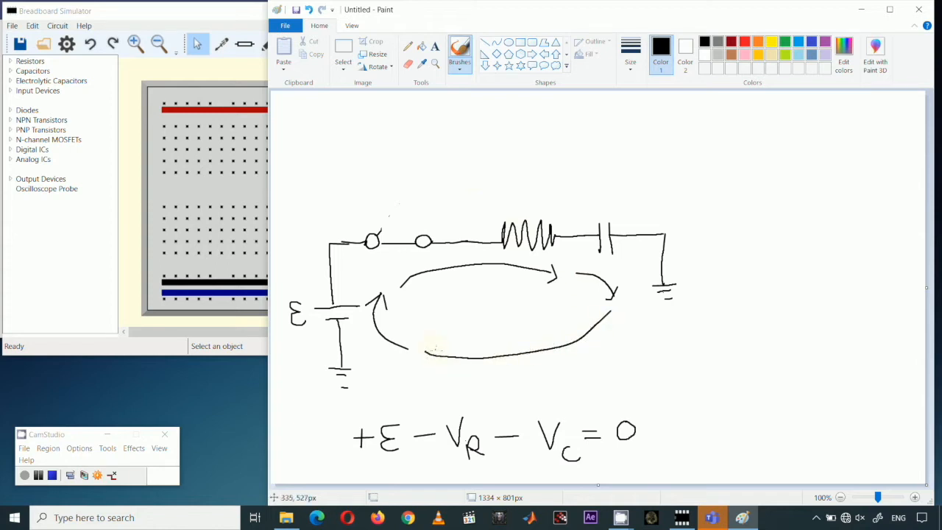
left_click_drag(437, 340, 437, 380)
Sketch a V versus t graph beside the equation with a rising capacitor charging curve that levels off.
mouse_move(665, 421)
left_mouse_down()
mouse_move(664, 335)
mouse_move(795, 417)
left_mouse_up()
left_click_drag(786, 410, 781, 445)
left_click_drag(624, 349, 637, 349)
left_click_drag(765, 438, 781, 438)
mouse_move(667, 418)
left_mouse_down()
mouse_move(687, 377)
mouse_move(791, 342)
left_mouse_up()
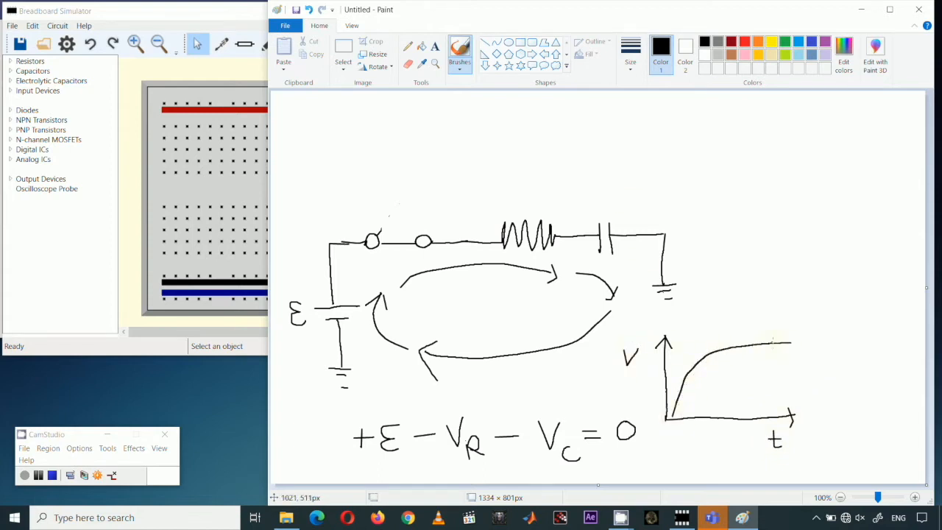
left_click_drag(671, 417, 697, 360)
Switch to Breadboard Simulator and save the blank breadboard under the name series_RC_circuit.
left_click(155, 16)
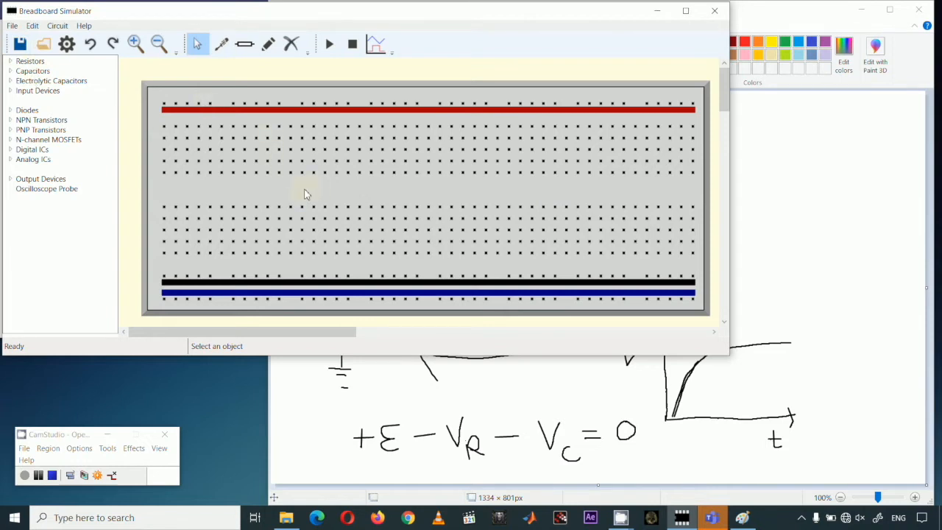
key("ctrl+s")
left_click_drag(145, 39, 206, 53)
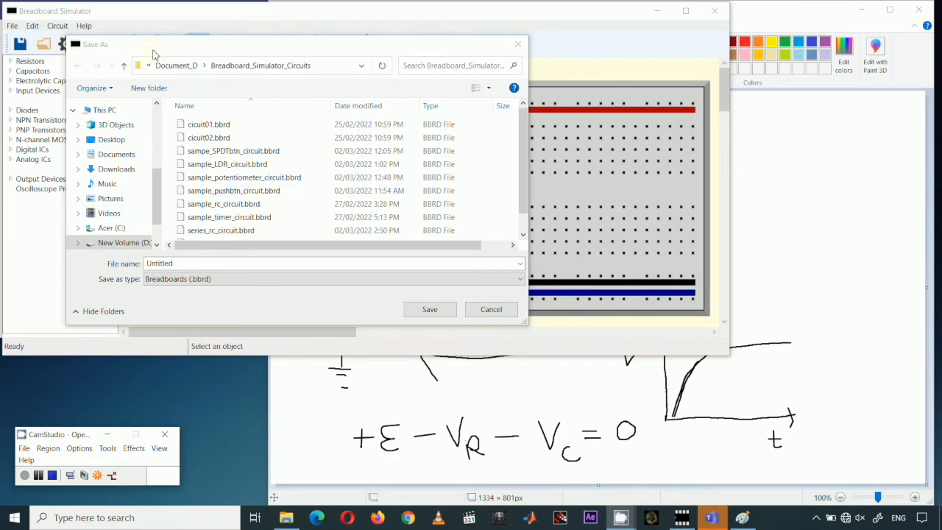
left_click_drag(190, 46, 248, 87)
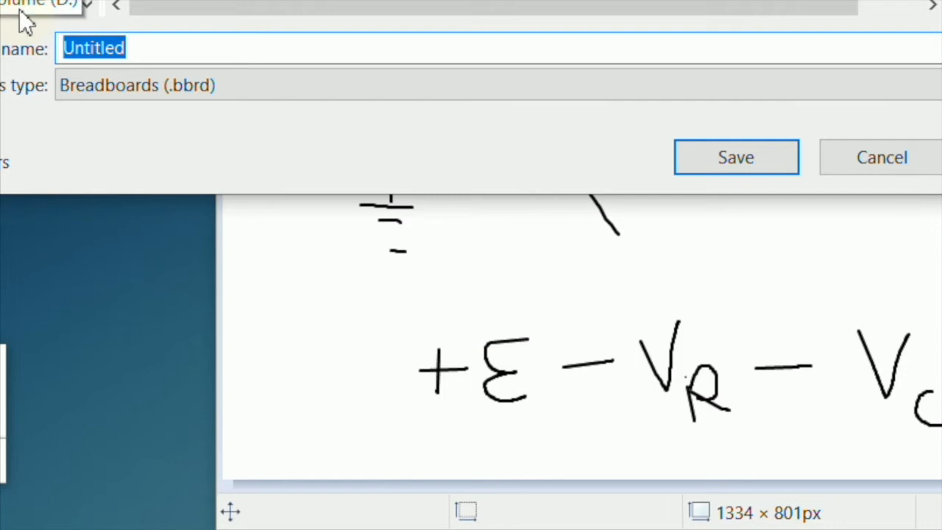
type("series")
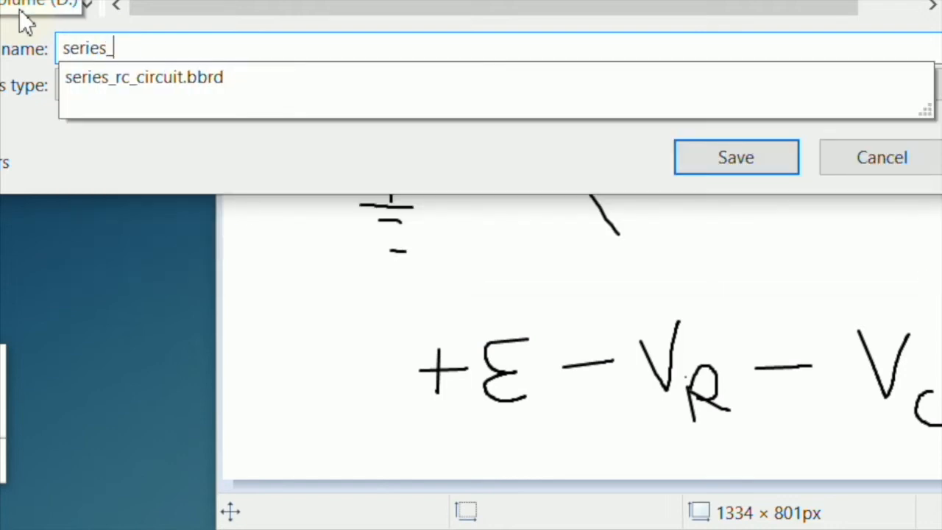
type("_RC")
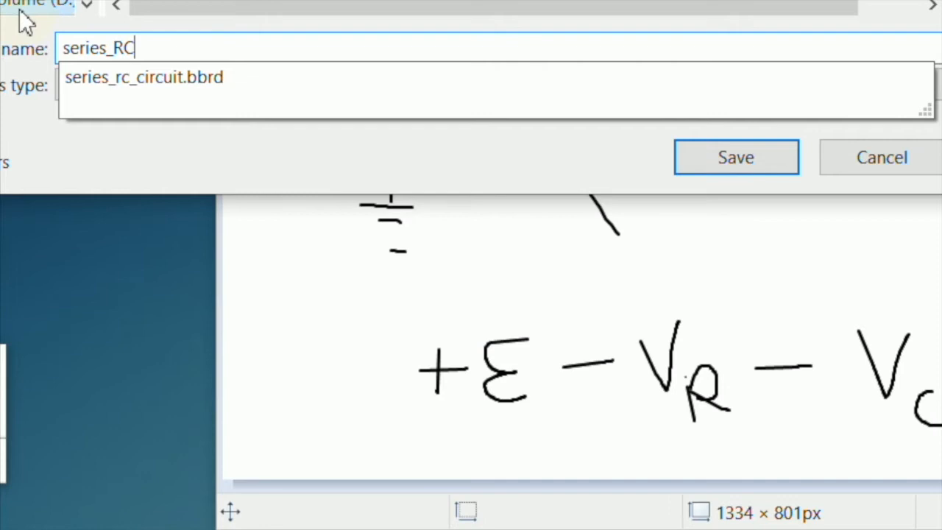
type("_circuit")
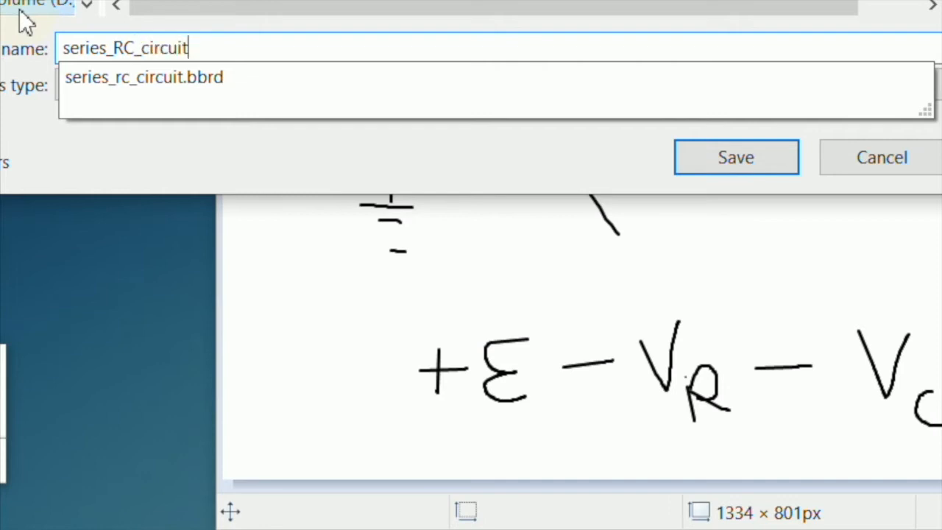
type(".")
key("Return")
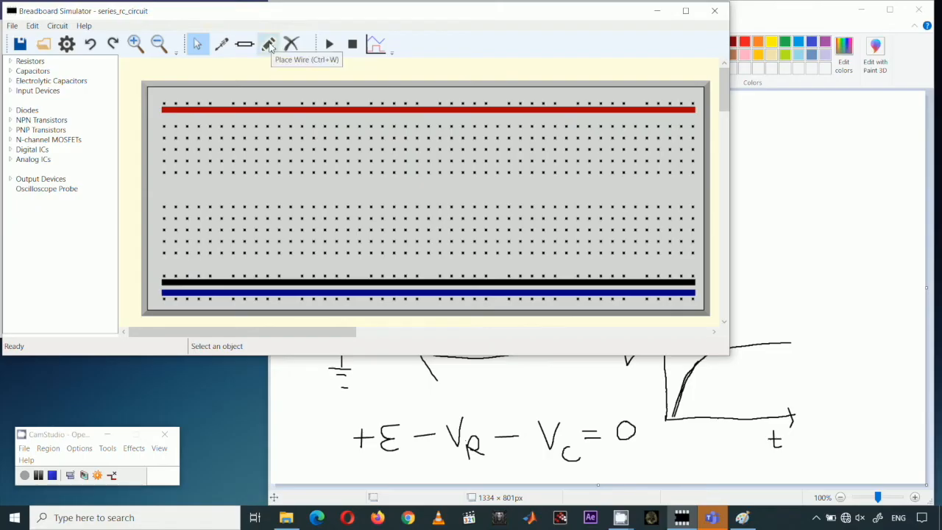
Place three wires: one along the upper block's first row, one from the red rail to its second row, and a short one in its fourth row.
left_click(269, 45)
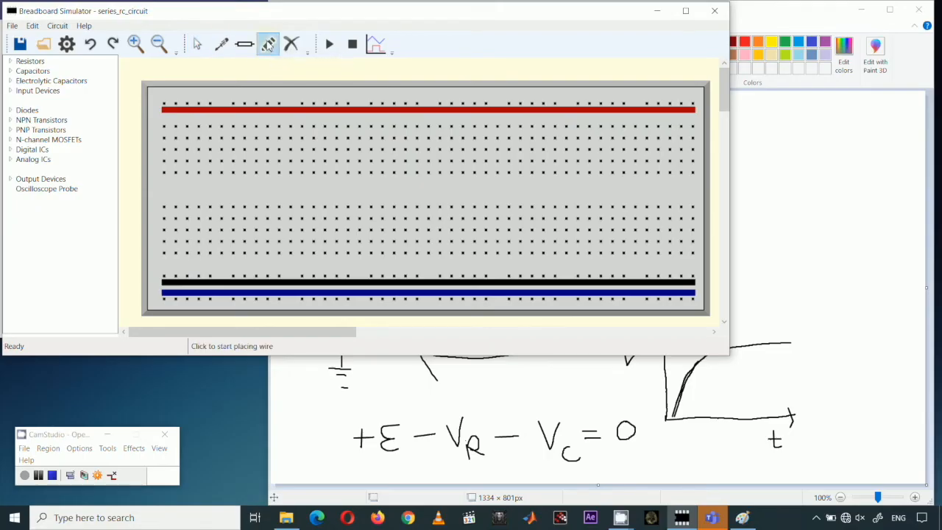
left_click(232, 127)
left_click(293, 126)
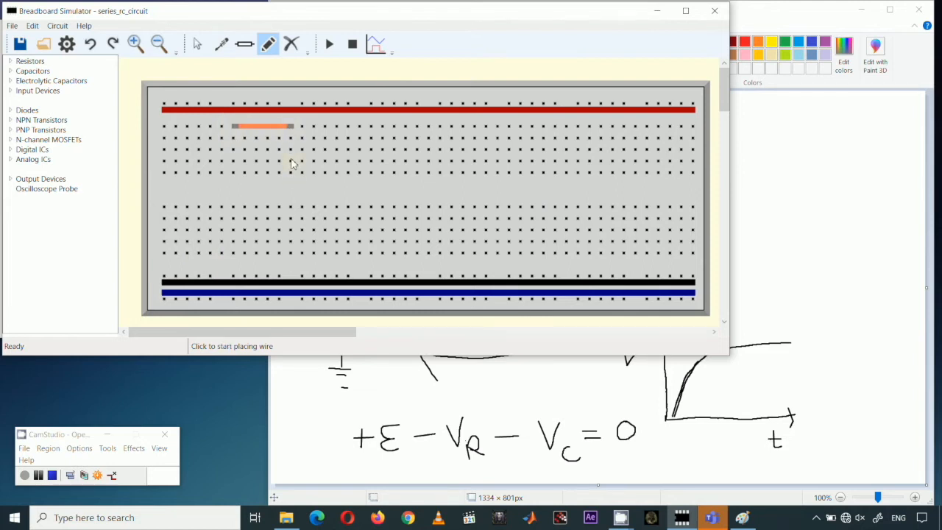
left_click(210, 104)
left_click(209, 138)
left_click(209, 160)
left_click(233, 161)
Place a wire along the upper block's third row and another from its fifth row down to the black rail, and save the circuit.
left_click(290, 149)
left_click(370, 150)
left_click(371, 173)
left_click(370, 284)
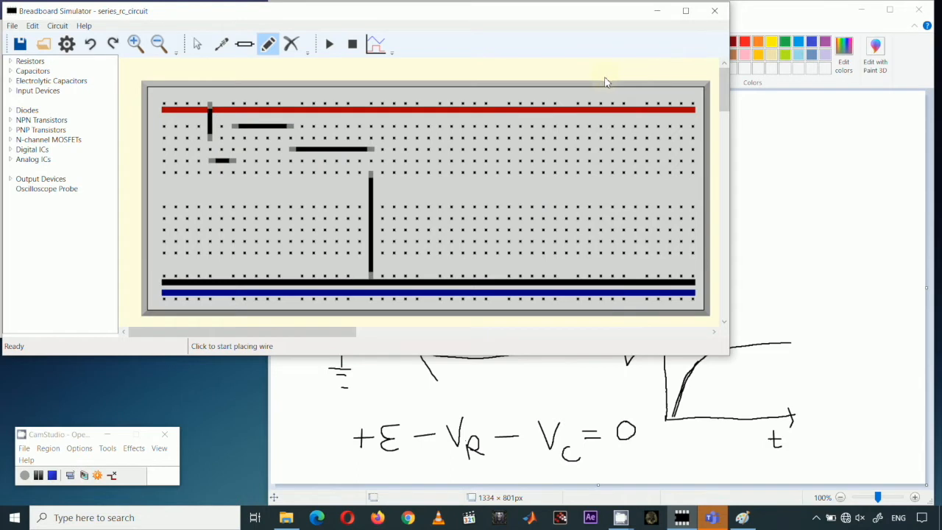
left_click(25, 44)
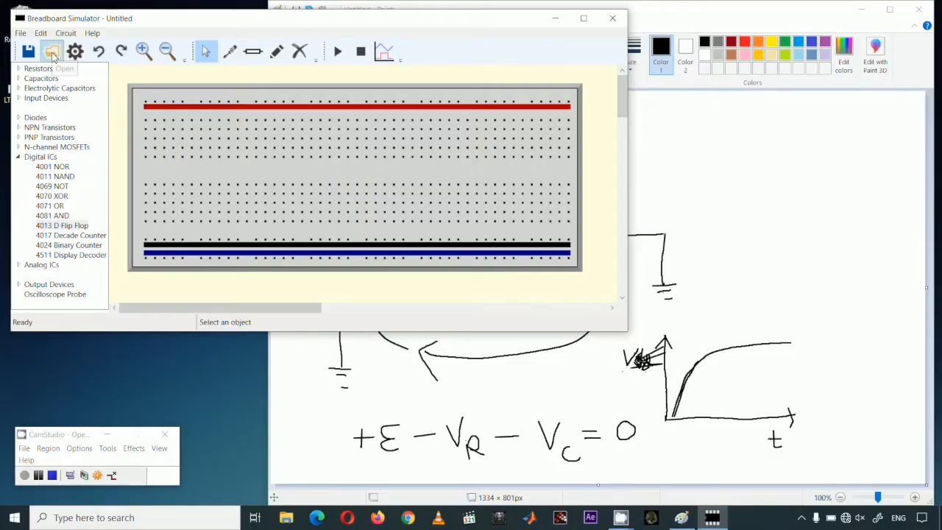
Open sample_timer_circuit.bbrd and view its circuit settings without changing them.
left_click(52, 53)
left_click_drag(145, 46, 170, 48)
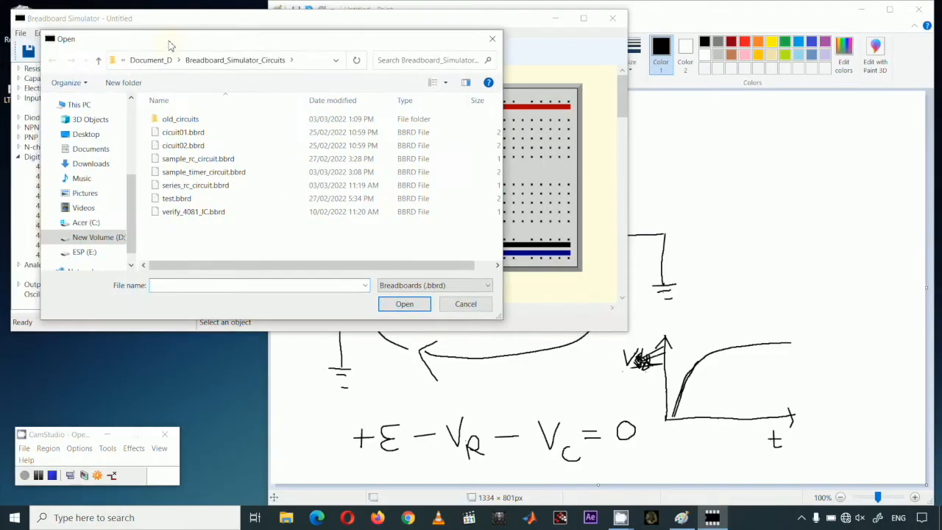
left_click(219, 174)
left_click(401, 303)
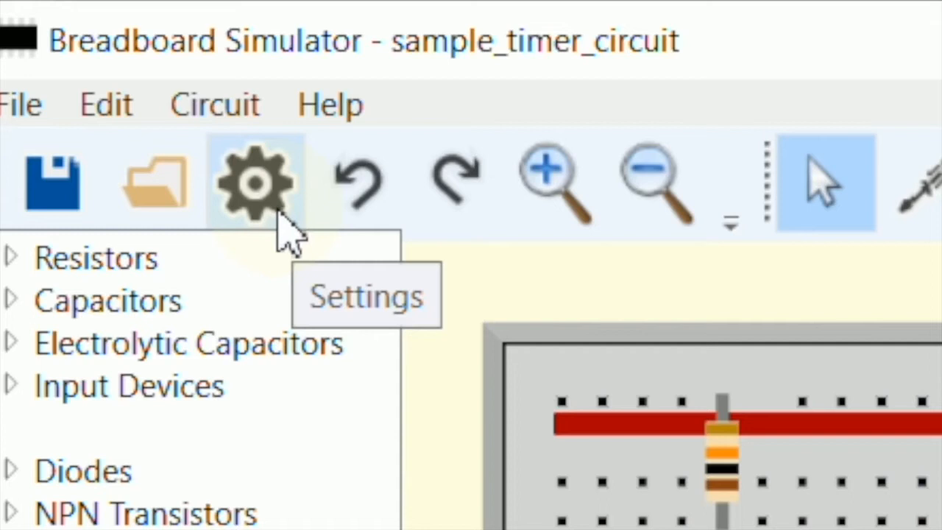
left_click(278, 214)
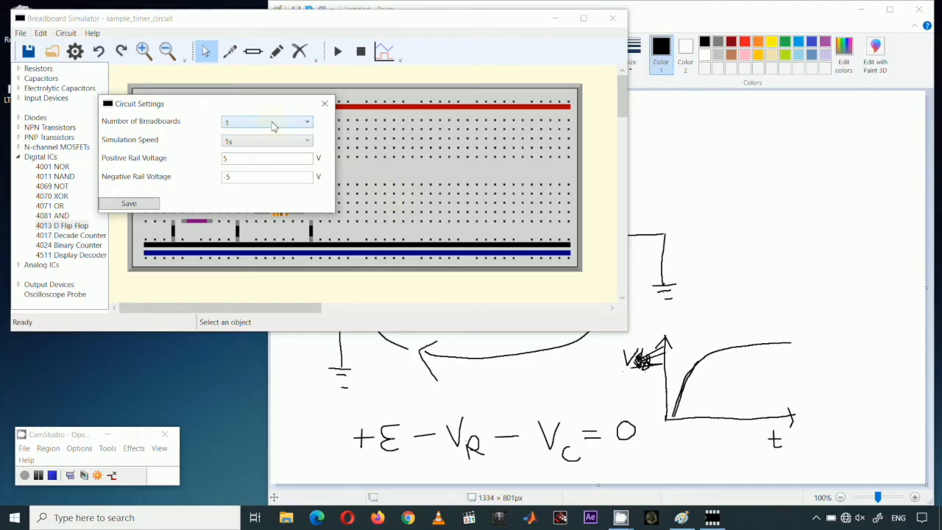
left_click(323, 104)
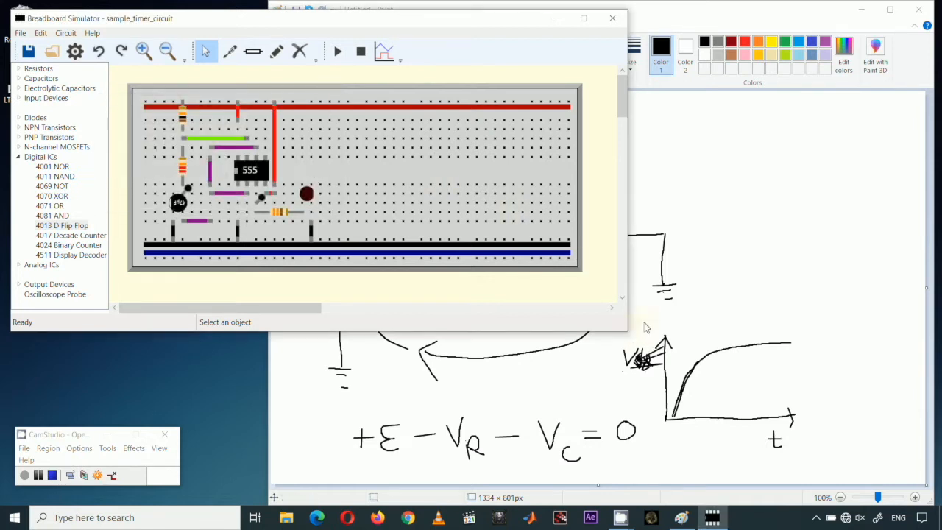
Enlarge the simulator window and set the circuit's number of breadboards to 6.
left_click_drag(627, 326, 873, 326)
left_click_drag(726, 331, 748, 494)
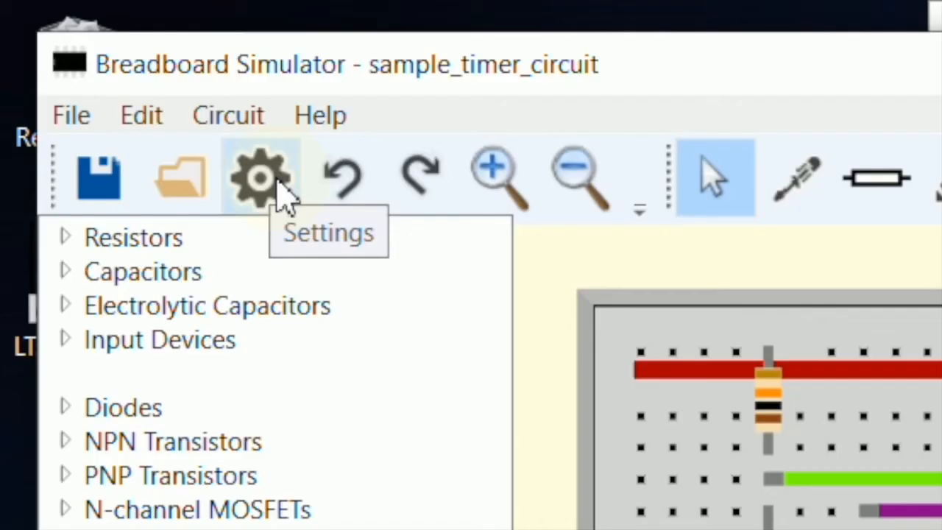
left_click(76, 52)
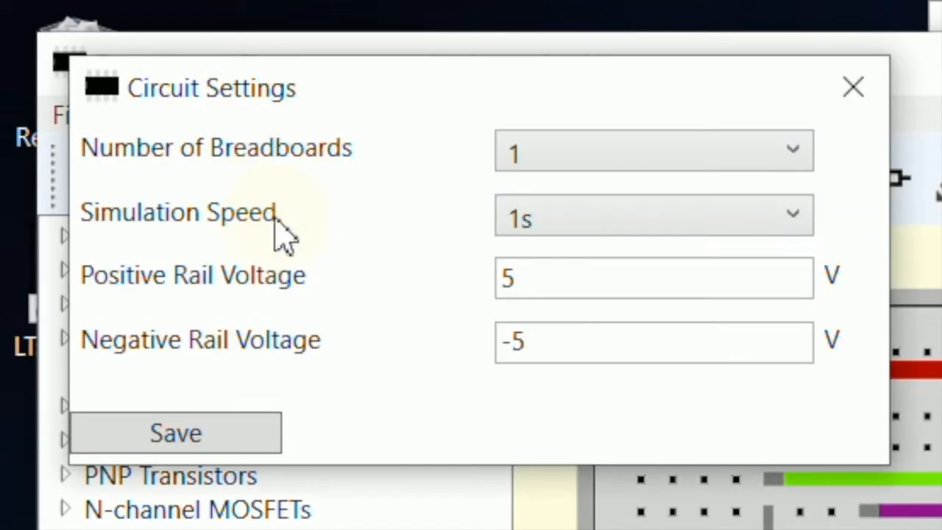
left_click(736, 163)
left_click(569, 411)
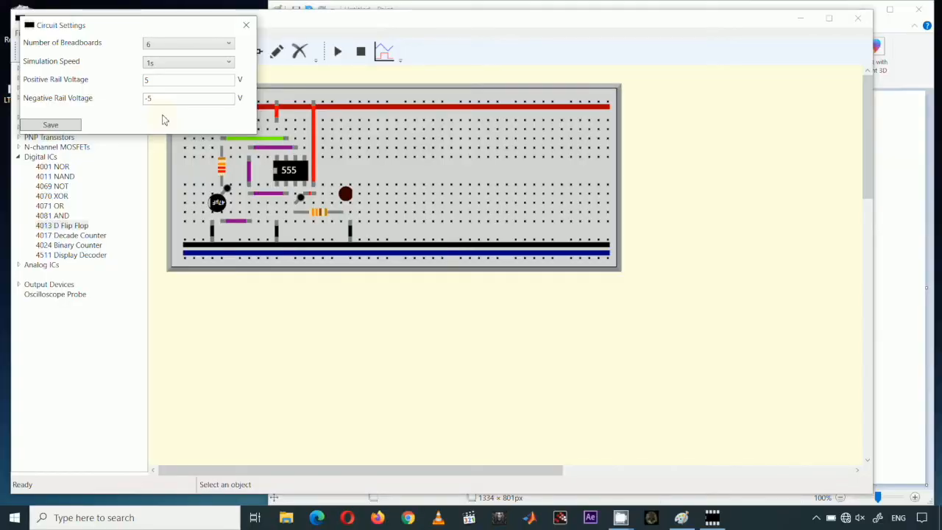
left_click(63, 128)
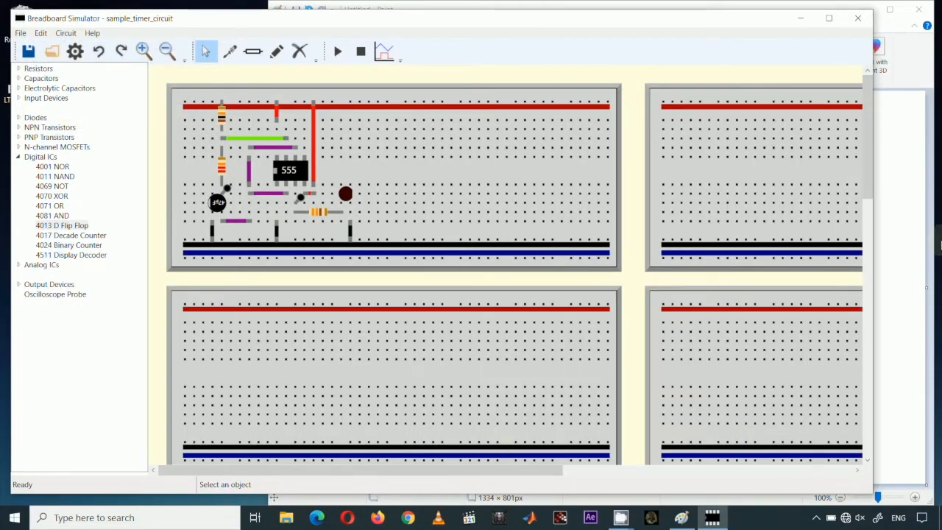
left_click_drag(865, 185, 864, 154)
Set the circuit's number of breadboards to 2 and review the circuit settings again, including the simulation speed.
left_click(74, 52)
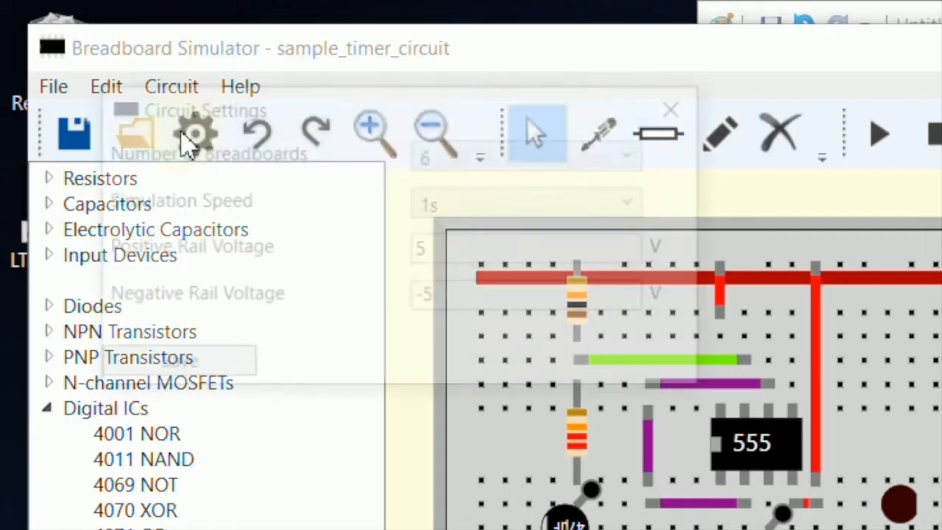
left_click(504, 155)
left_click(461, 218)
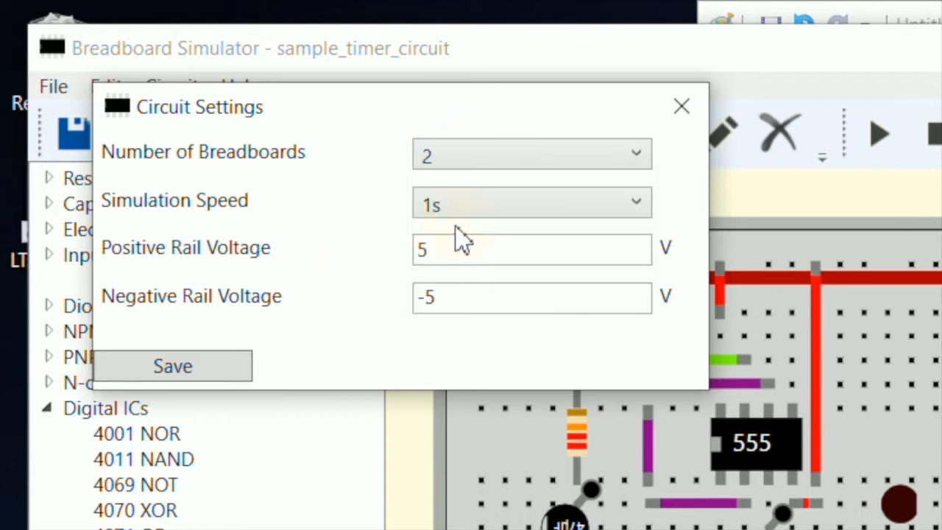
left_click(173, 365)
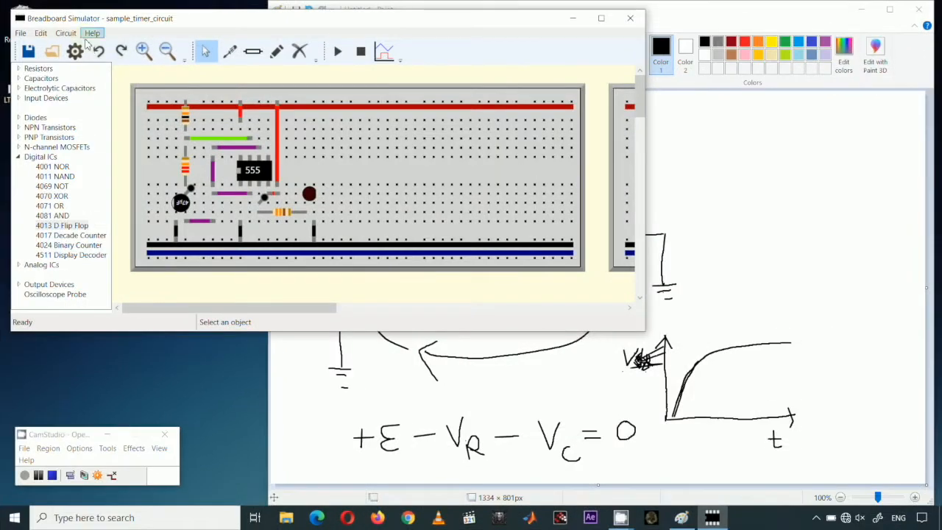
left_click(76, 51)
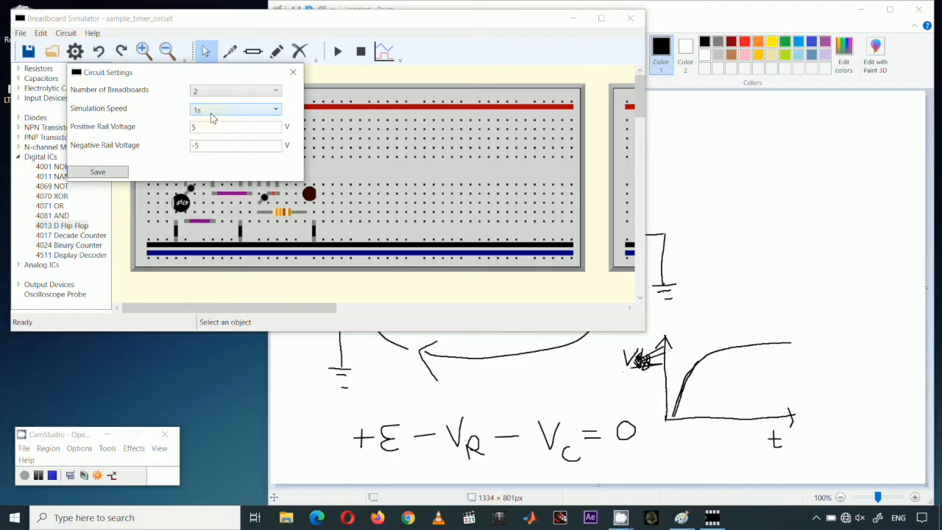
left_click(293, 72)
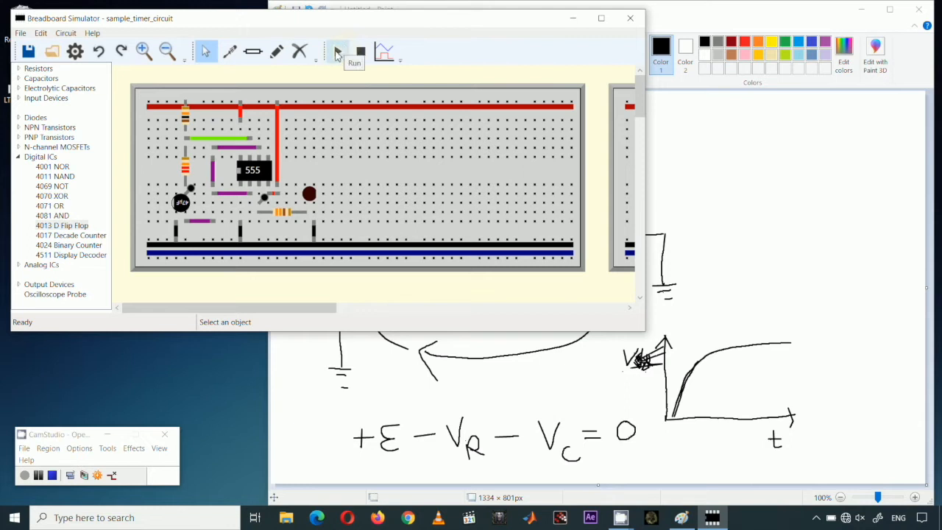
Run the 555 timer simulation to examine its voltage graph, stop it and close the graph view.
left_click(337, 52)
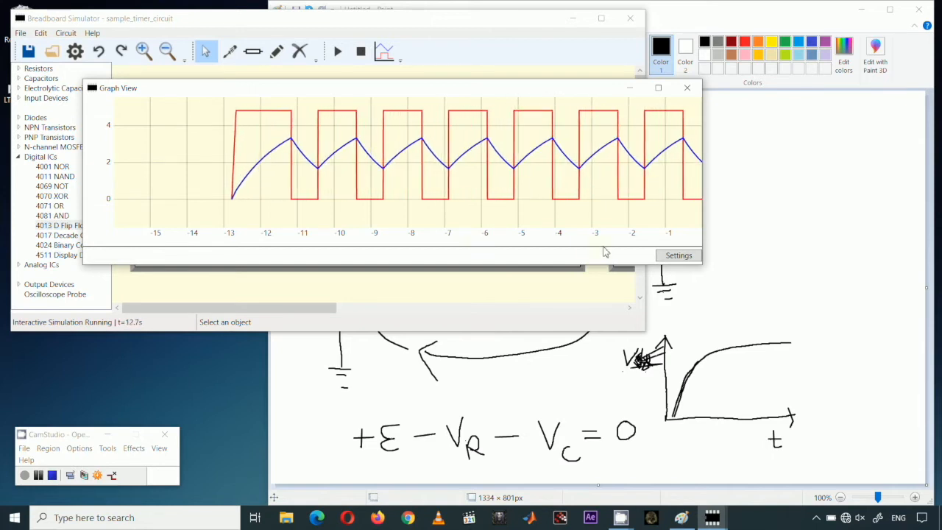
left_click(361, 50)
left_click(677, 211)
left_click(690, 89)
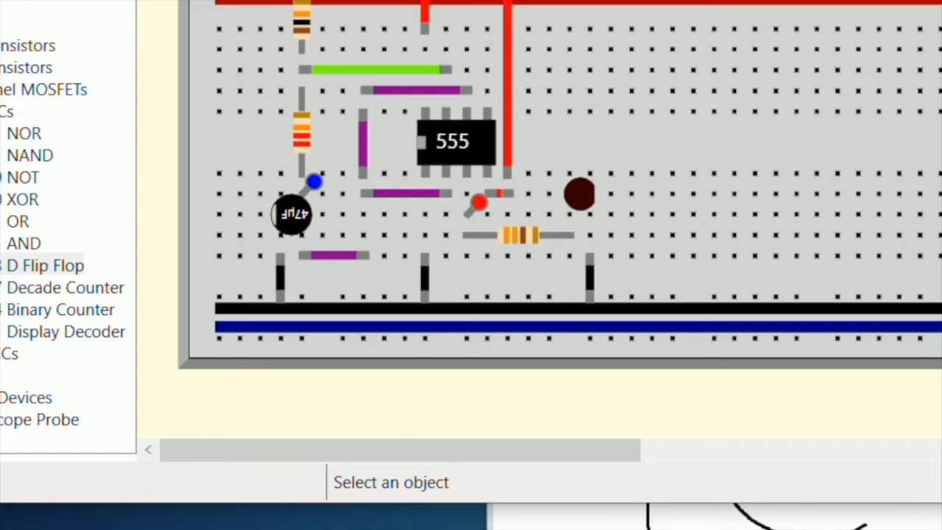
Set the circuit's simulation speed to 5s in the circuit settings and save.
left_click(109, 2)
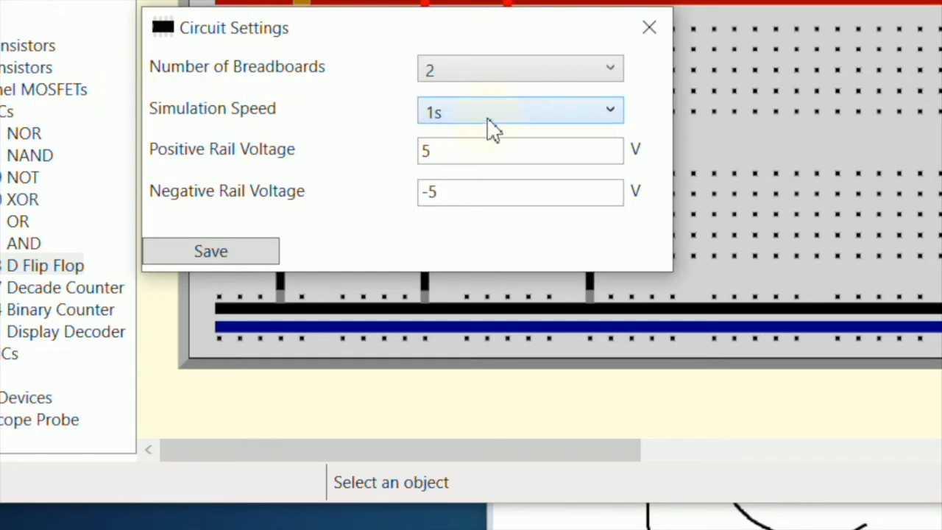
left_click(487, 118)
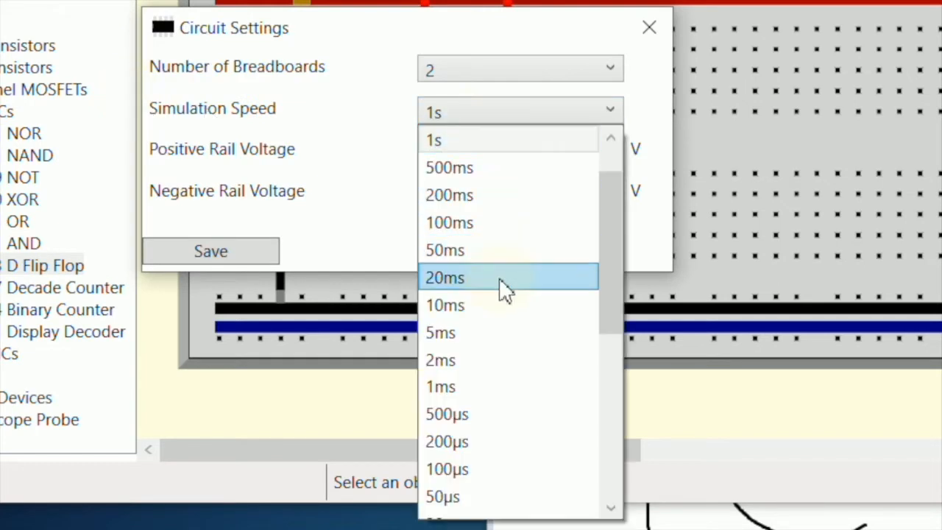
left_click_drag(600, 253, 603, 211)
left_click(489, 147)
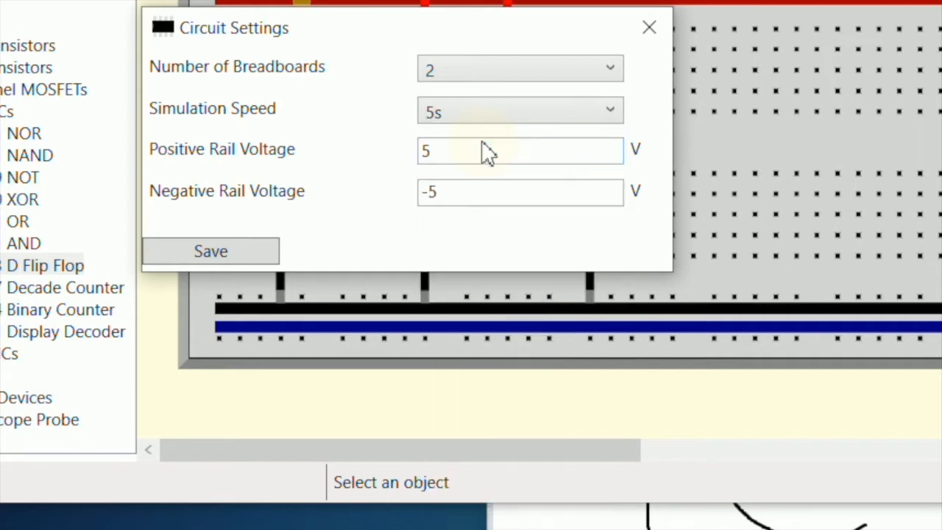
left_click(248, 247)
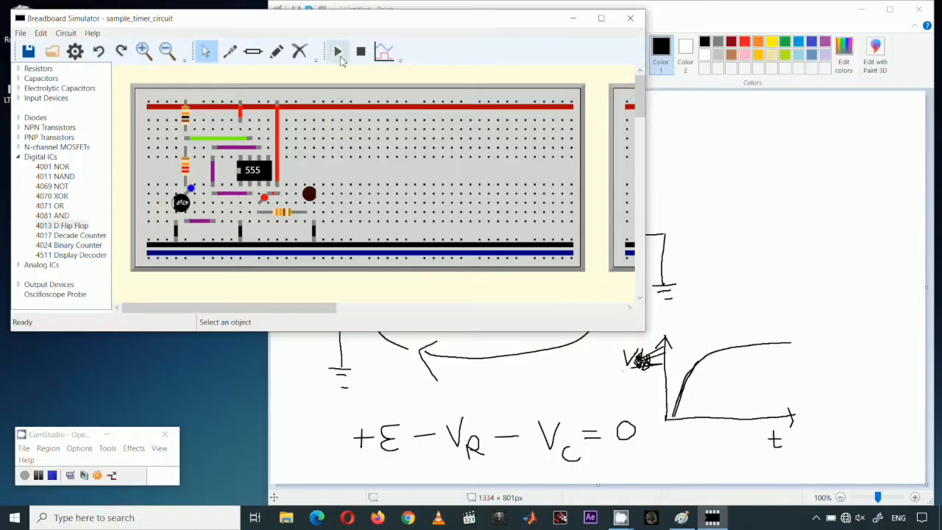
Run the 555 timer simulation at the 5s speed to watch its waveforms, stop it and close the graph view.
left_click(341, 52)
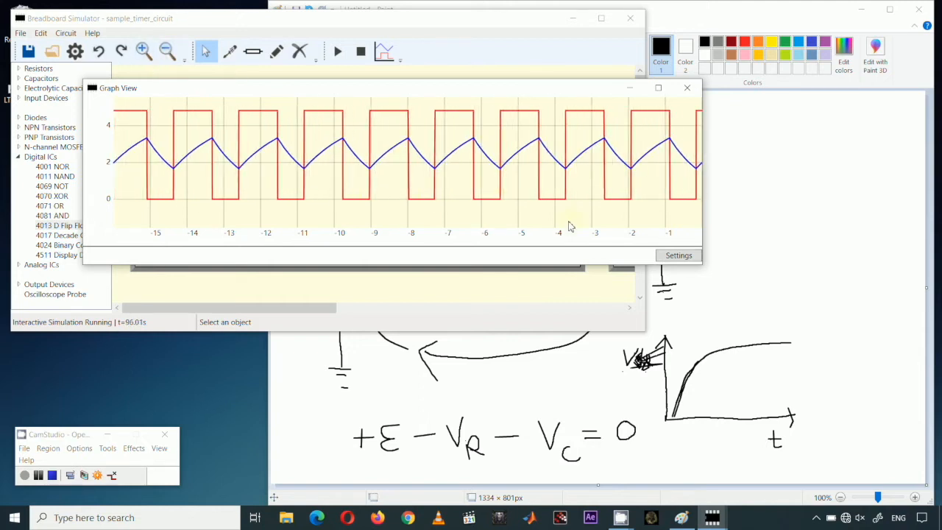
left_click(360, 51)
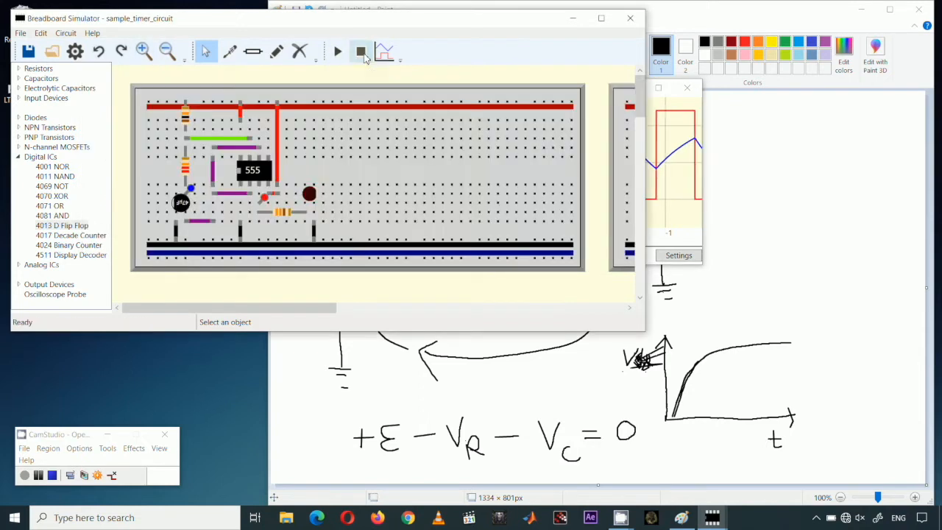
left_click(687, 87)
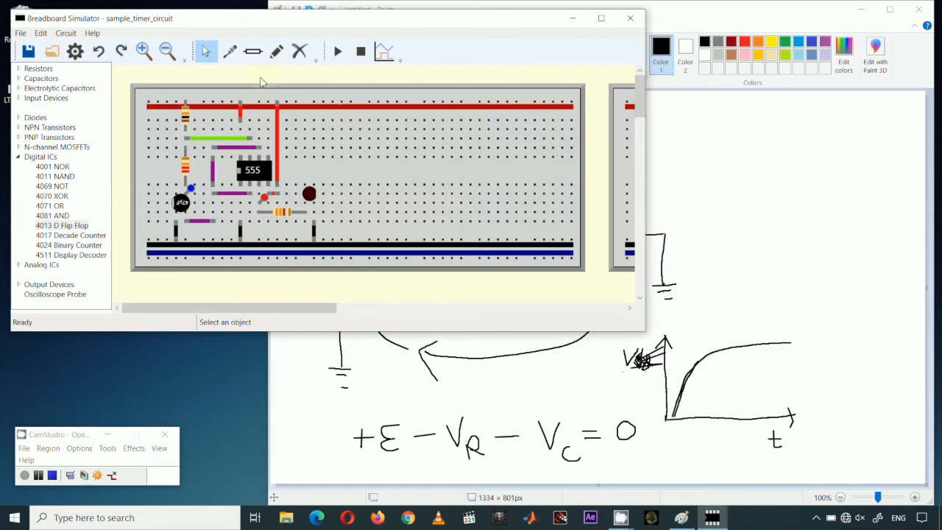
Set the circuit's number of breadboards to 1 and the simulation speed to 1s, and move the settings dialog clear of the circuit.
left_click(75, 51)
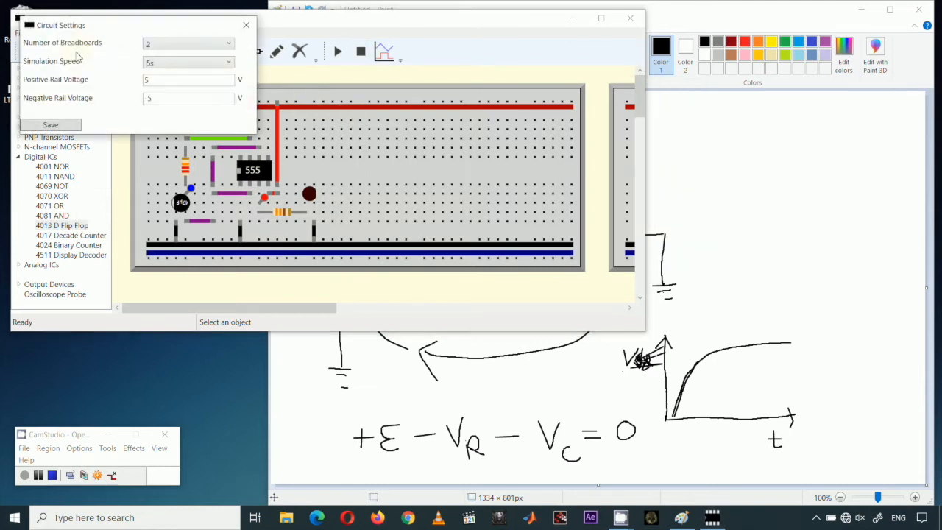
left_click_drag(138, 30, 220, 156)
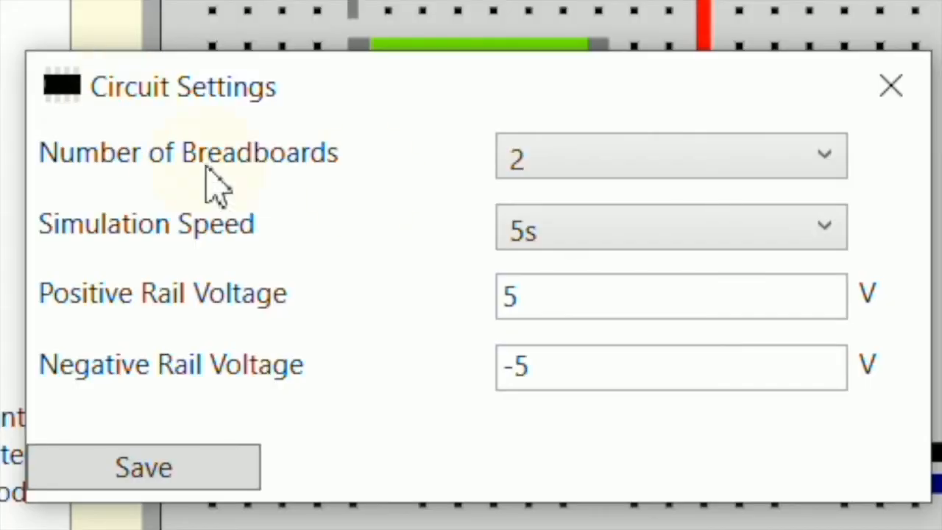
left_click(634, 166)
left_click(593, 206)
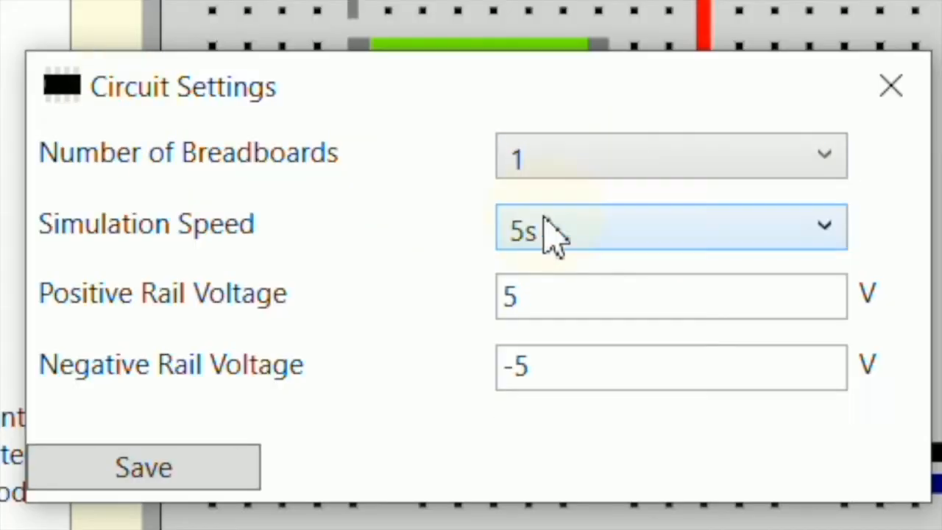
left_click(594, 259)
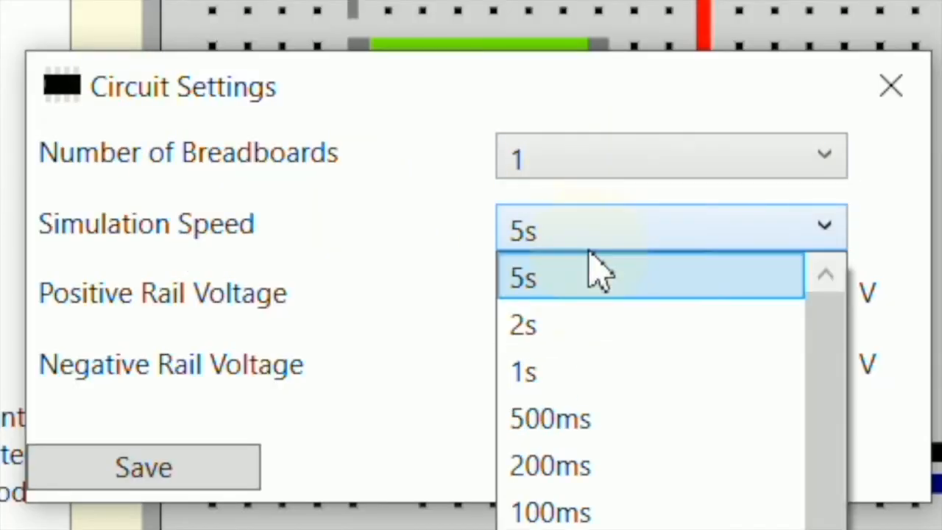
left_click(616, 371)
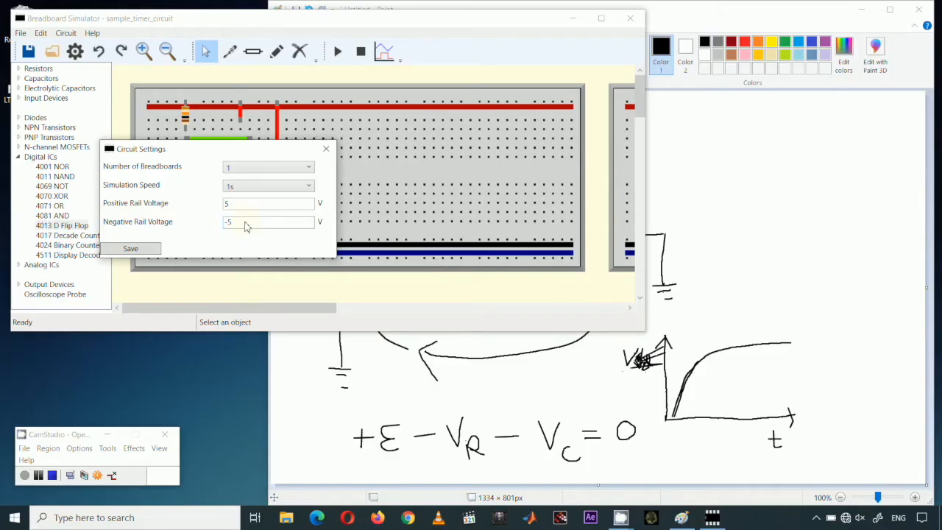
left_click_drag(200, 155, 171, 301)
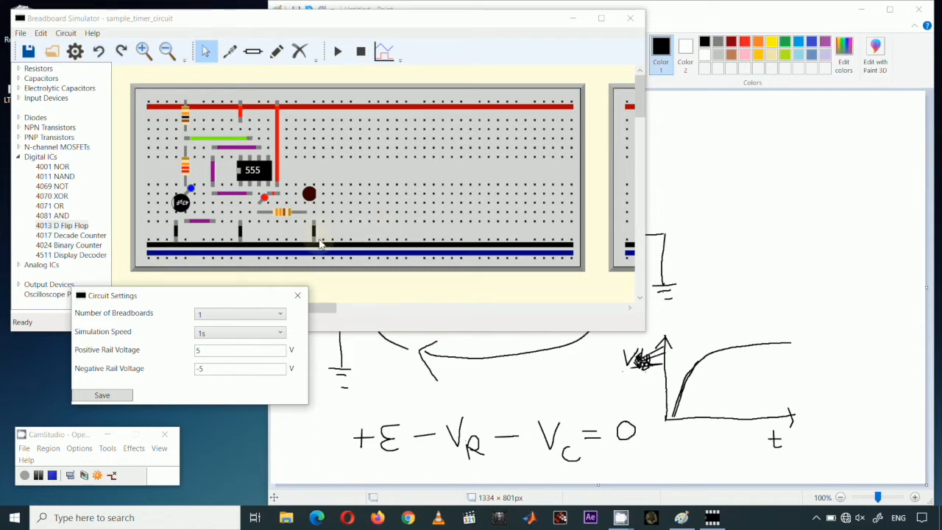
Run the simulation at the 1s speed and reposition the graph view to examine the waveforms.
left_click(338, 50)
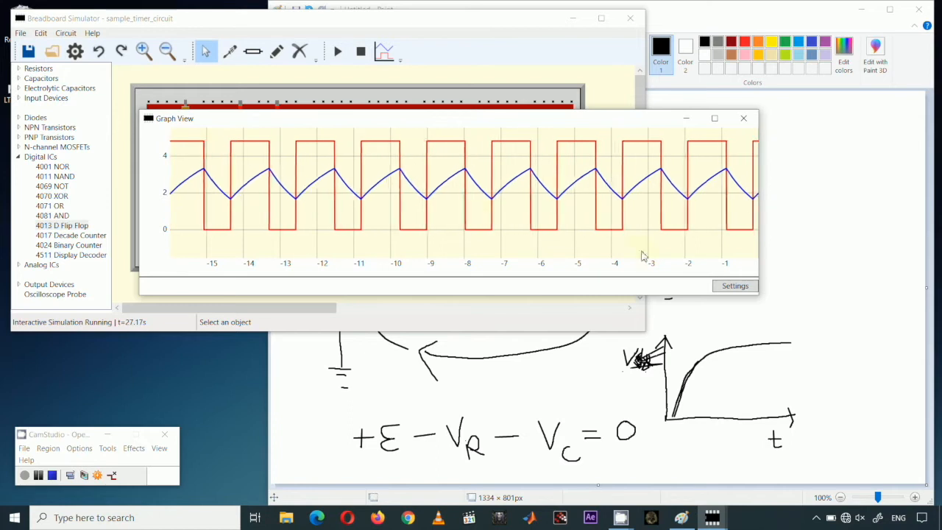
left_click_drag(351, 120, 304, 154)
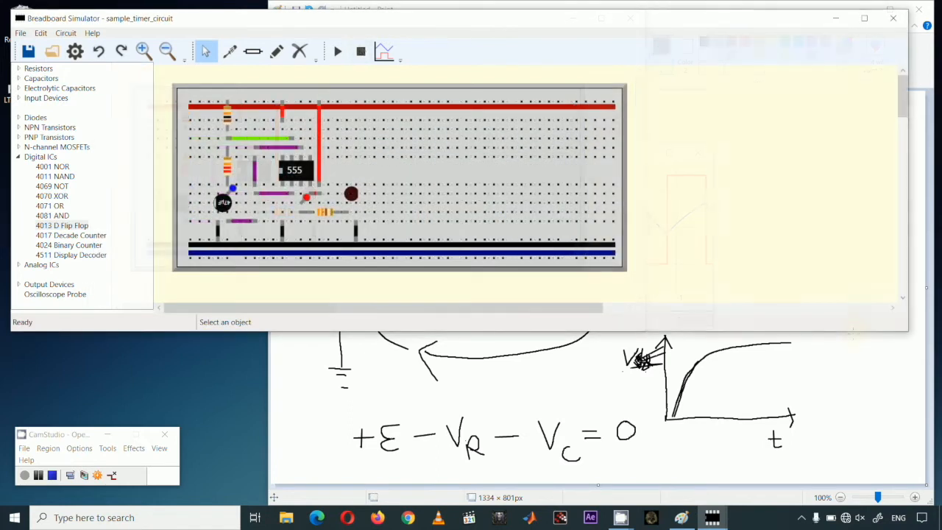
Enlarge the simulator window and set the circuit's number of breadboards to 2, saving the settings.
left_click_drag(853, 332, 852, 451)
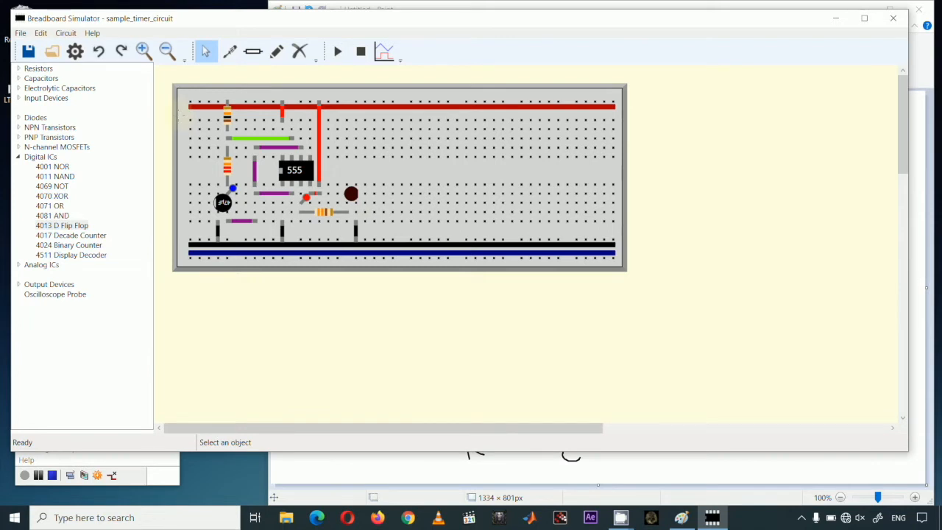
left_click(75, 51)
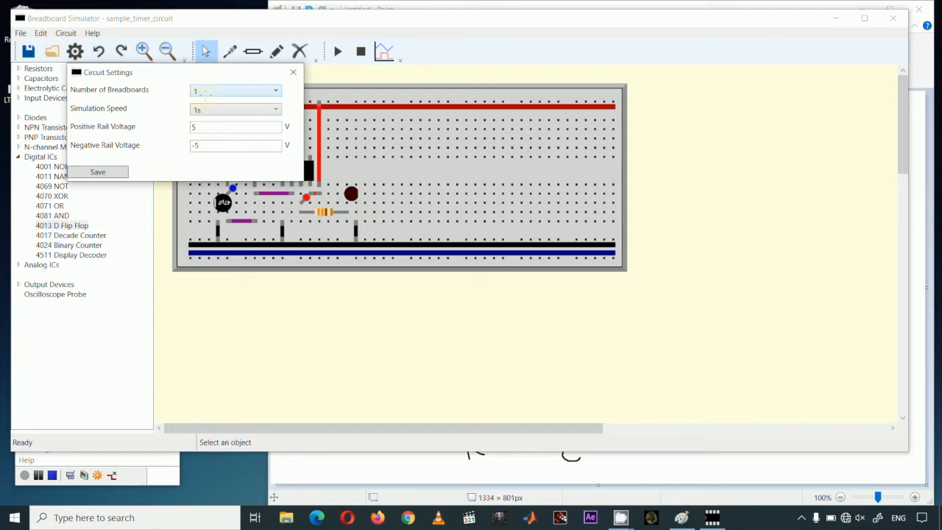
left_click(208, 92)
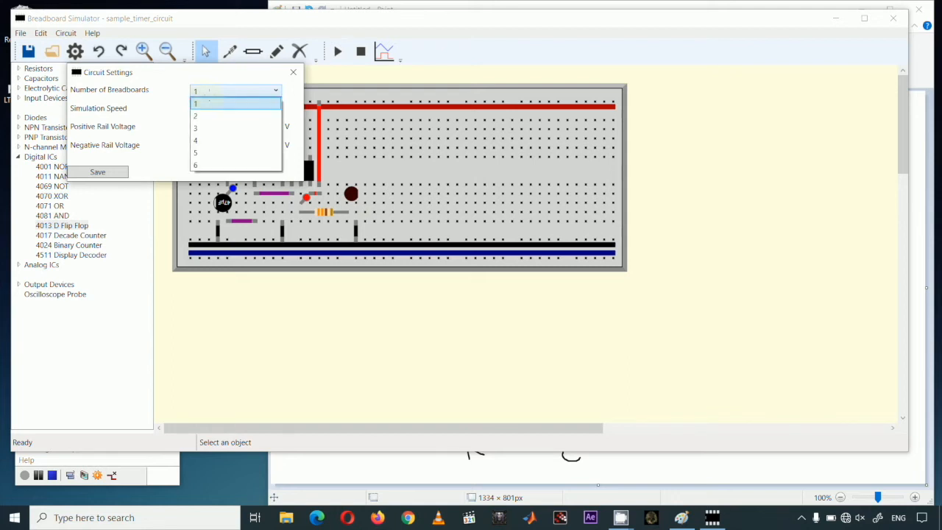
left_click(214, 114)
left_click(120, 172)
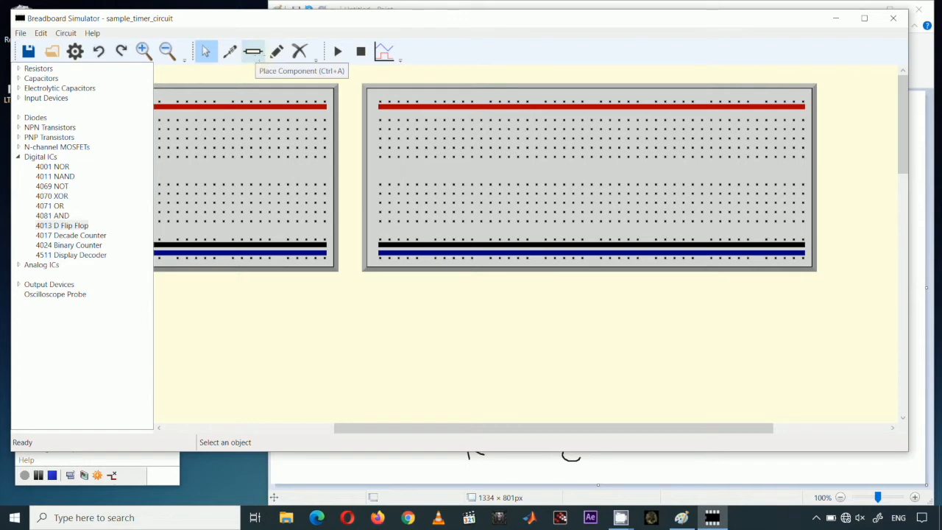
Place a 555 Timer from the analog ICs across the centre gap of the empty second breadboard.
left_click(257, 57)
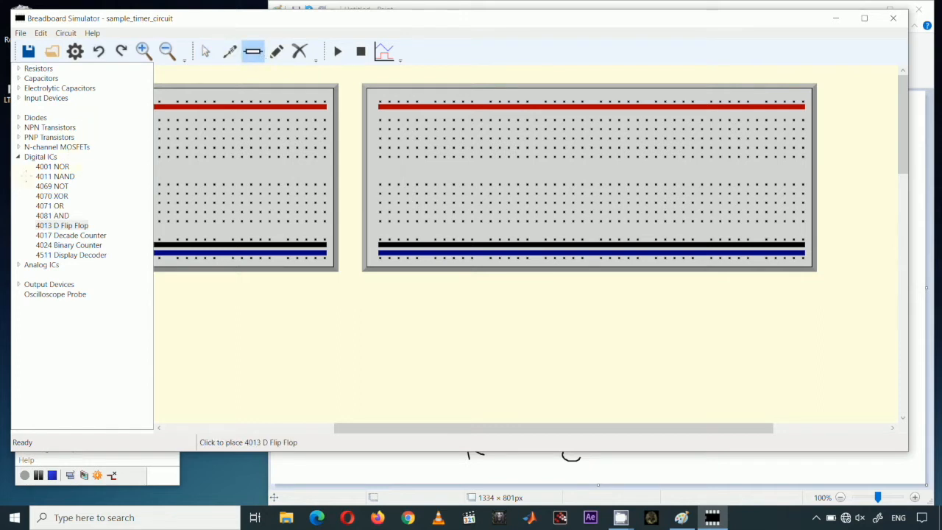
left_click(19, 157)
left_click(18, 167)
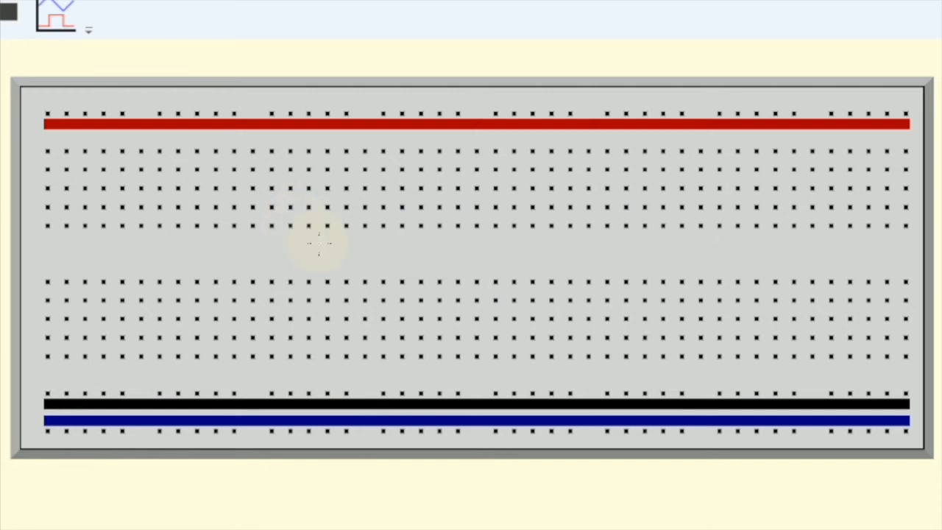
left_click(273, 224)
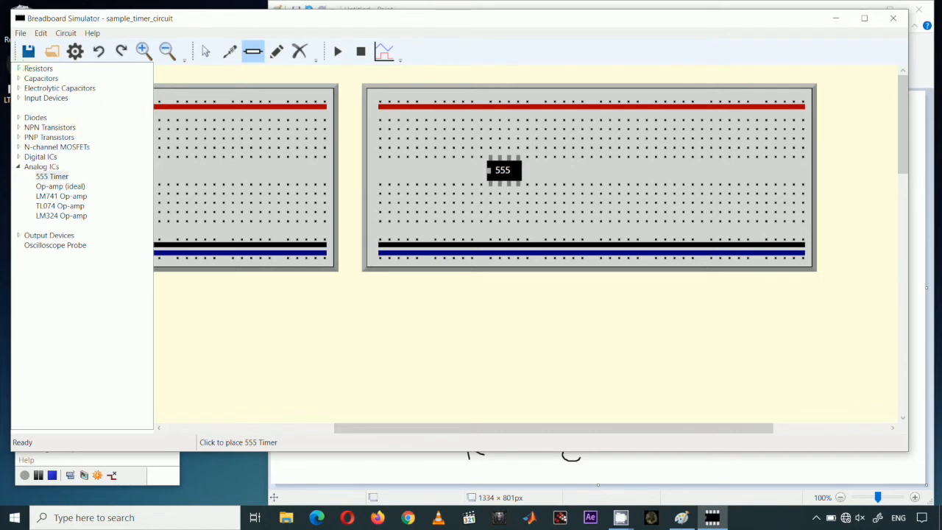
Try placing a 220Ω resistor in the holes above the 555 timer on the second breadboard.
left_click(19, 69)
scroll(85, 82, "up", 8)
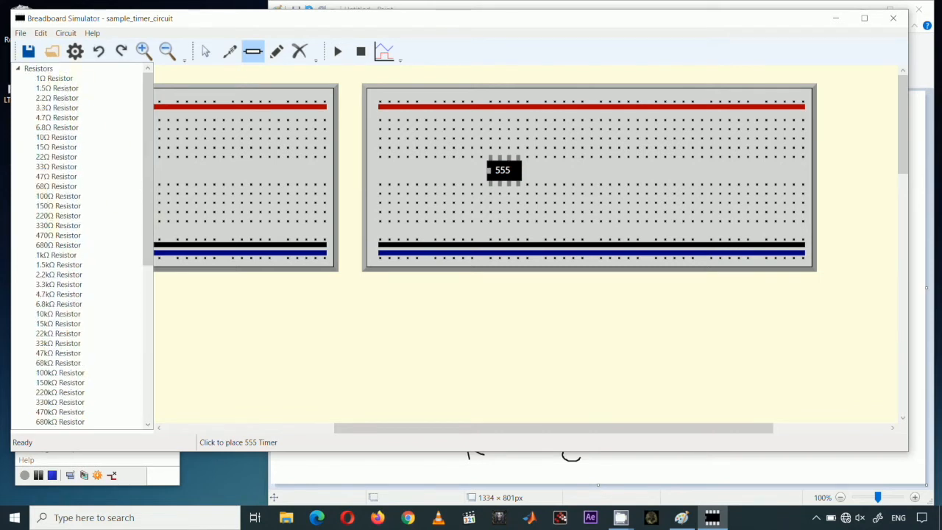
left_click(50, 215)
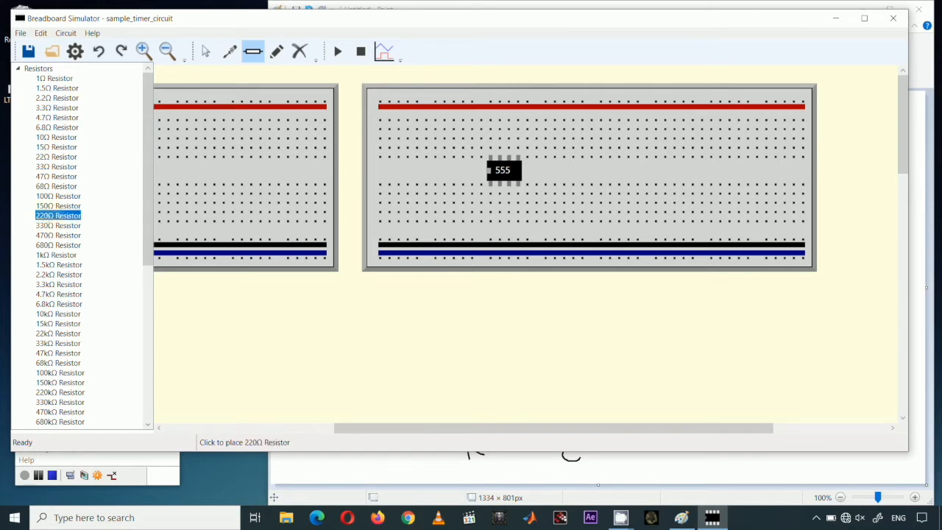
left_click(492, 122)
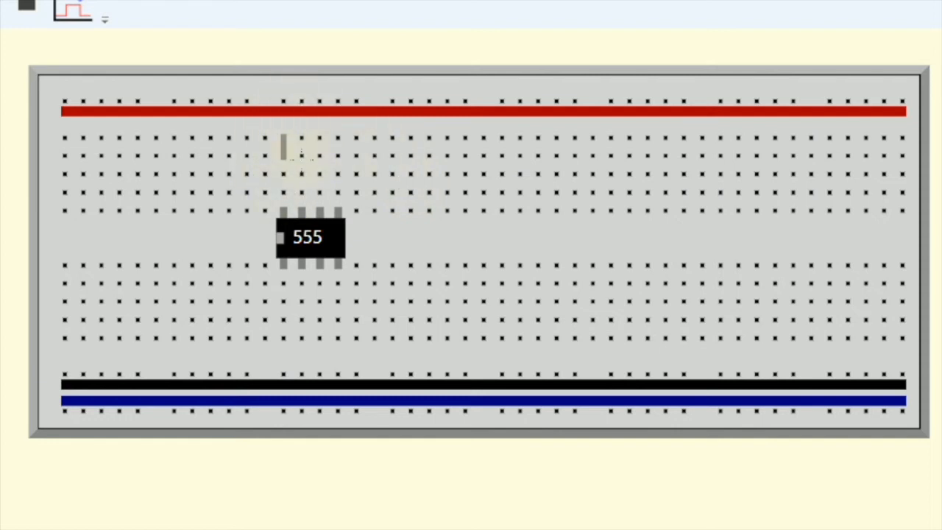
left_click(423, 153)
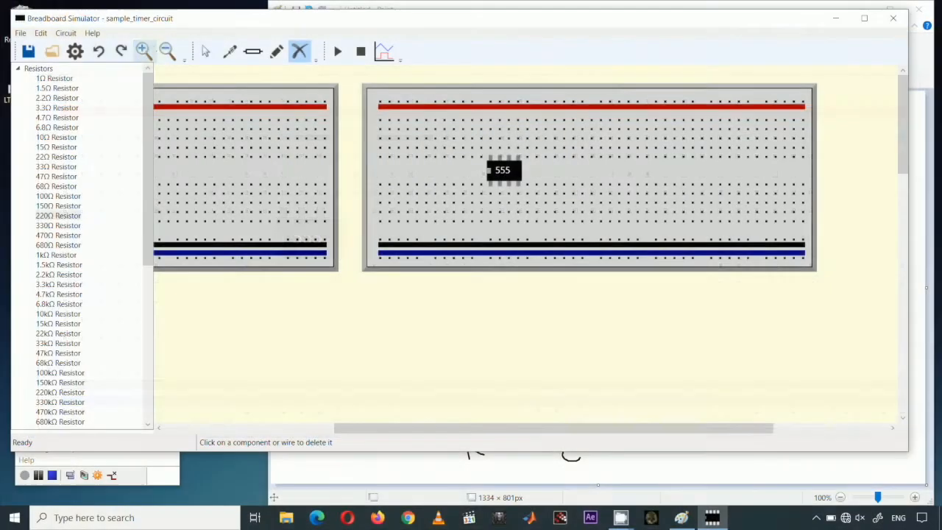
Wire the column above the 555 timer's upper-left pin to the red positive rail.
left_click(144, 50)
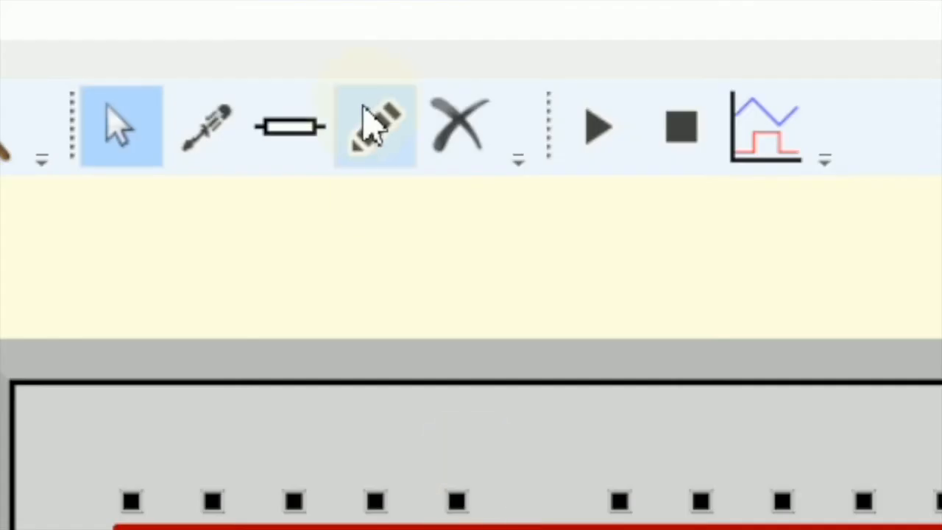
left_click(395, 136)
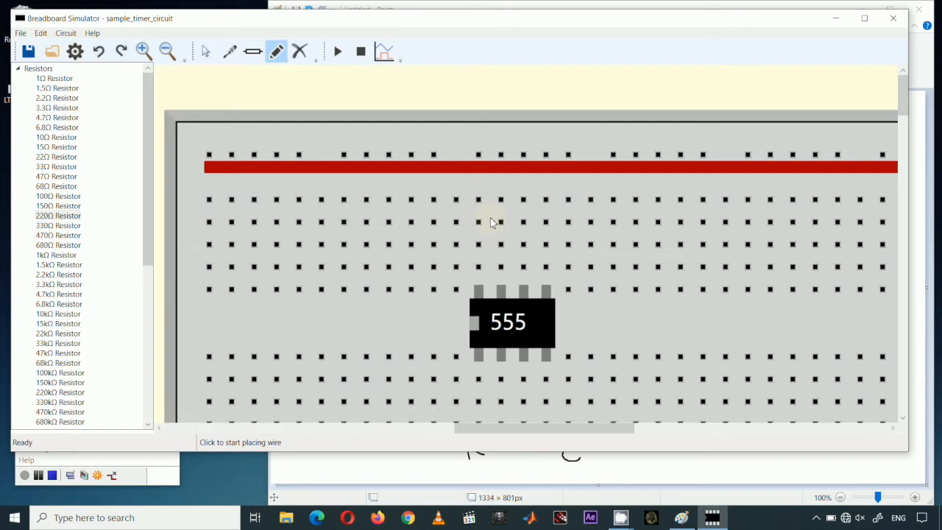
left_click(480, 225)
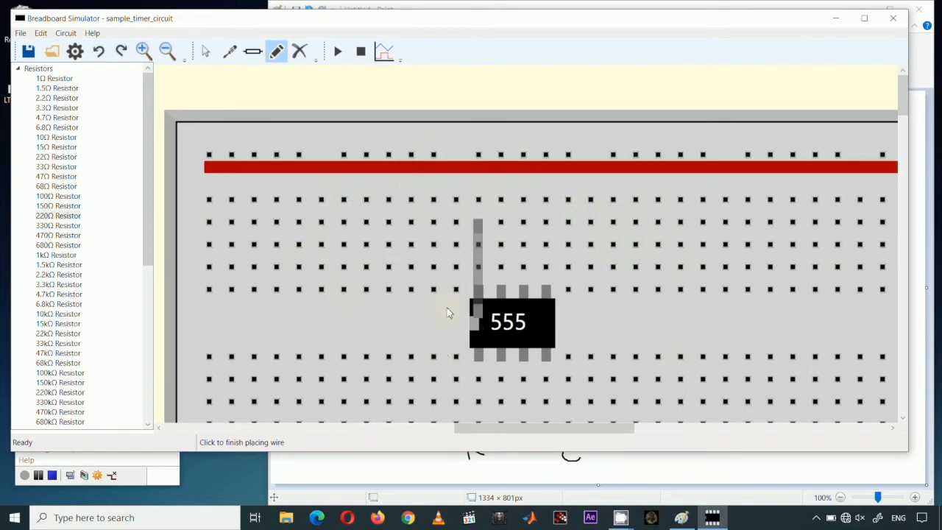
left_click(479, 156)
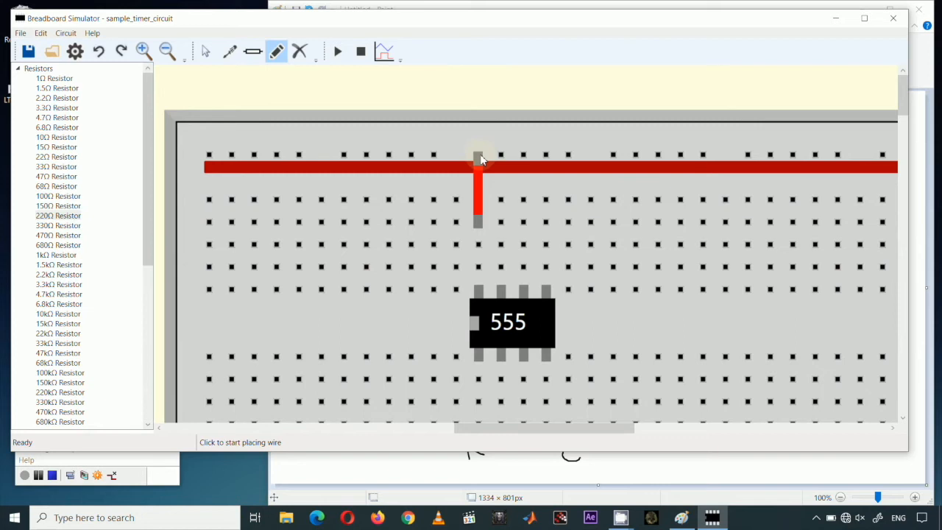
Wire the column below the 555 timer's lower-left pin to the black ground rail.
left_click(167, 51)
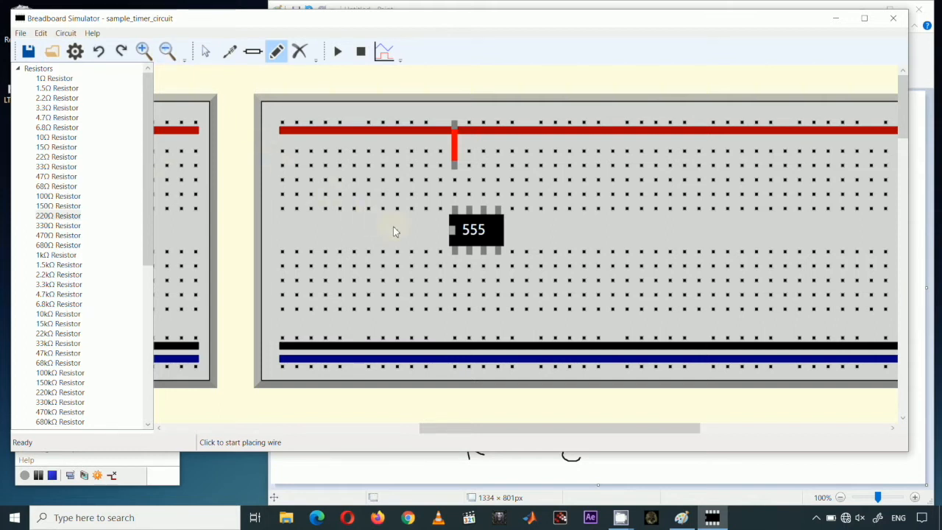
left_click(454, 294)
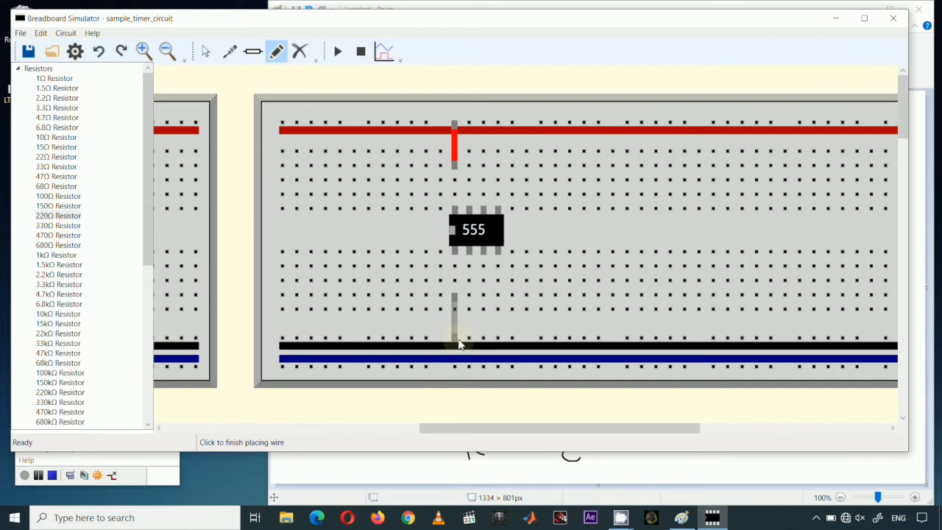
left_click(456, 342)
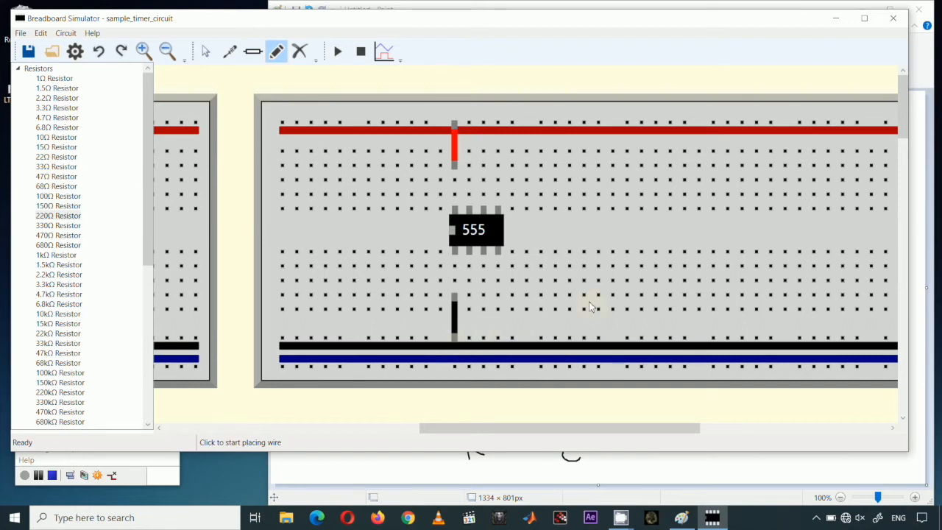
Add two chained horizontal wires, each spanning four holes, leading left from the 555 timer's positive supply column.
left_click(454, 179)
left_click(397, 179)
left_click(398, 193)
left_click(341, 193)
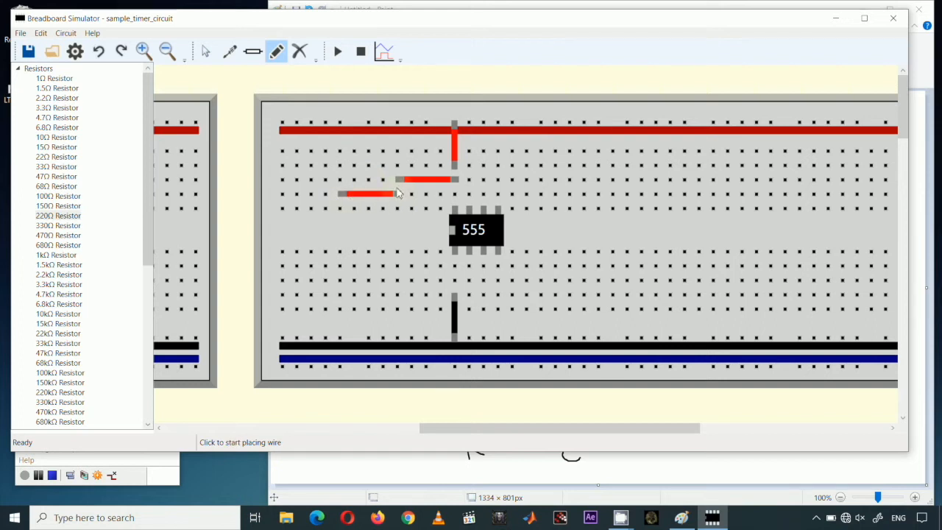
Add two chained horizontal wires, spanning eight and four holes, leading right from the 555 timer's ground column.
left_click(453, 280)
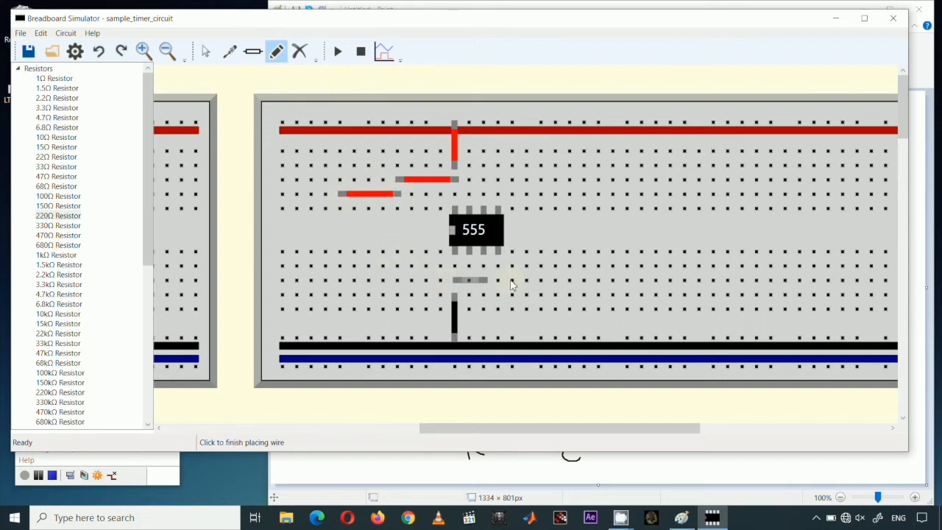
left_click(570, 280)
left_click(570, 295)
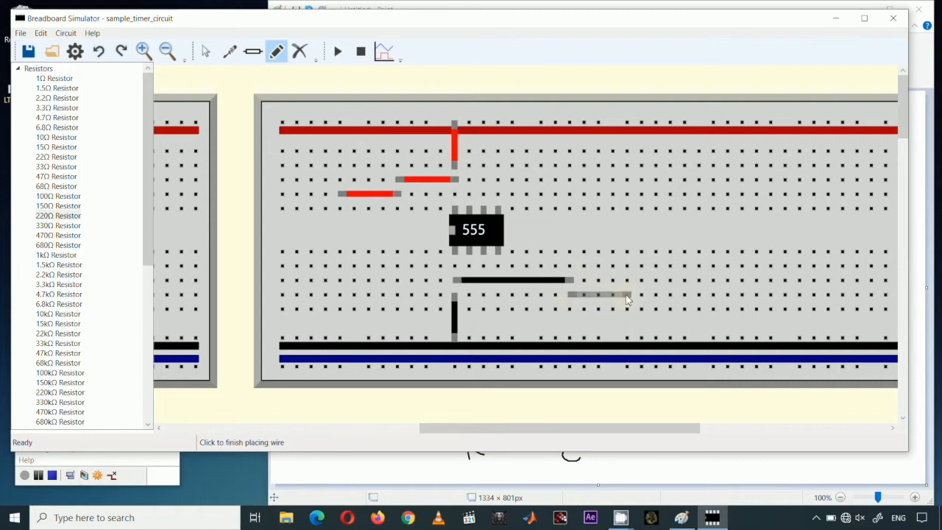
left_click(629, 294)
Extend the connection from the holes above the ground wire's end with two chained five-hole horizontal wires and a vertical wire across the centre gap.
left_click(615, 151)
left_click(684, 151)
left_click(686, 165)
left_click(756, 165)
left_click(756, 180)
left_click(756, 251)
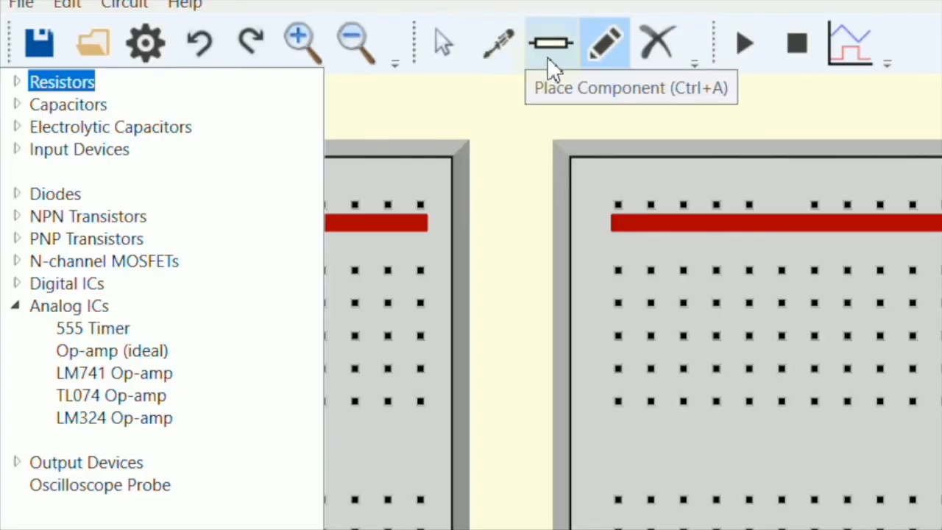
Place oscilloscope probes in the column above the 555 timer's upper-left pin and the column below its lower-left pin.
left_click(553, 50)
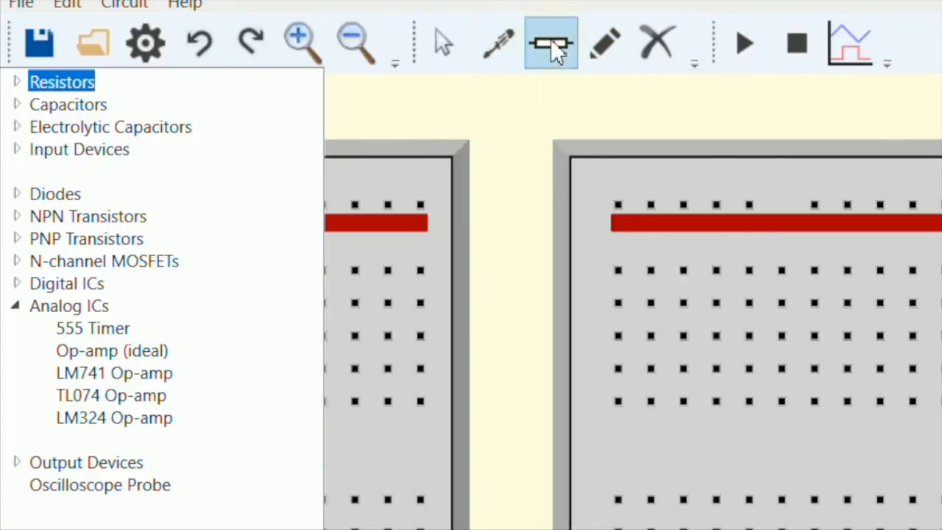
left_click(169, 487)
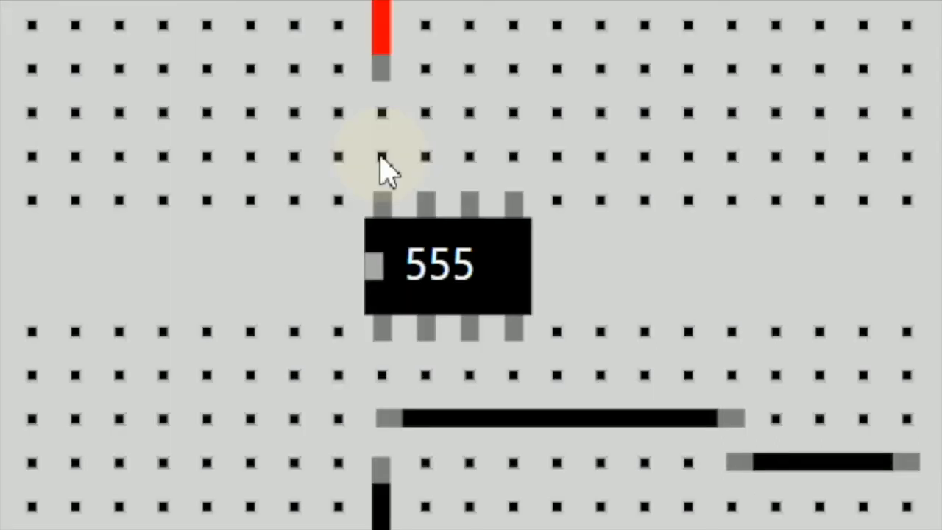
left_click(382, 156)
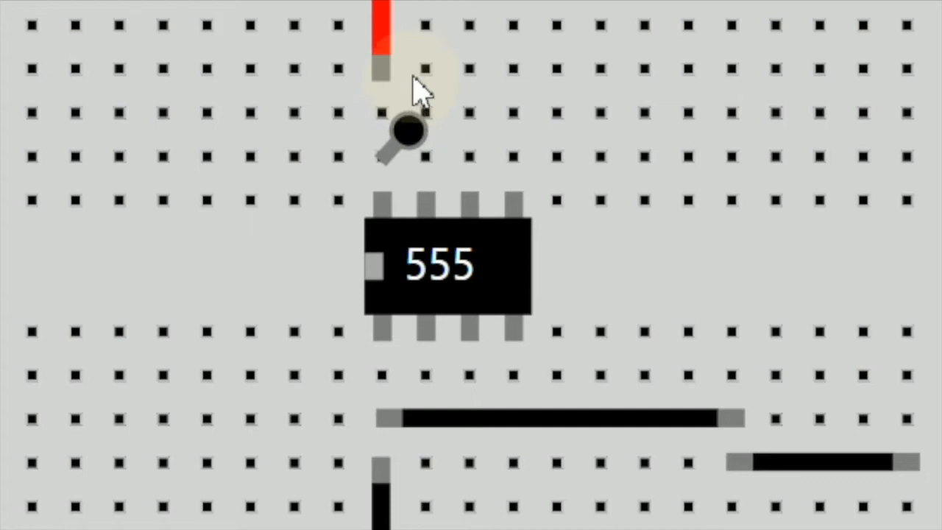
left_click(382, 376)
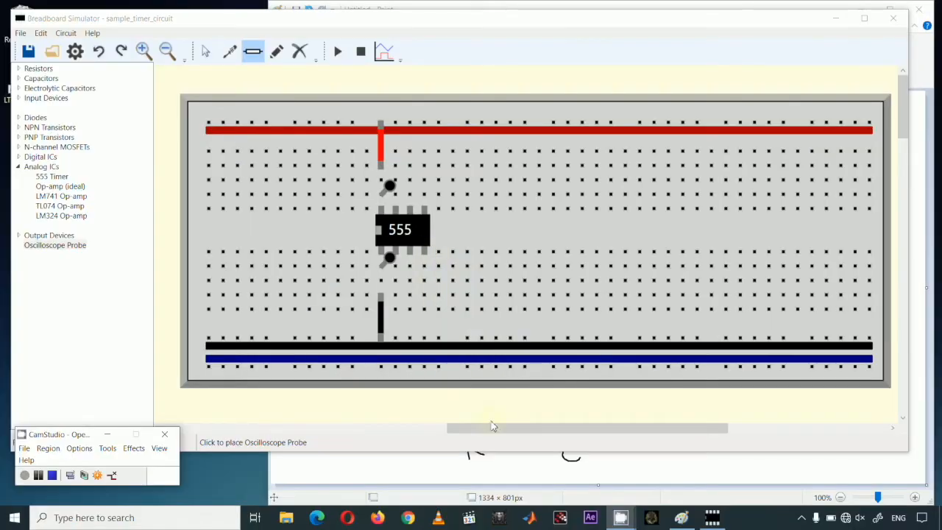
Delete the two oscilloscope probes beside the 47µF capacitor and near the 555 timer on the first breadboard.
left_click_drag(495, 436, 215, 452)
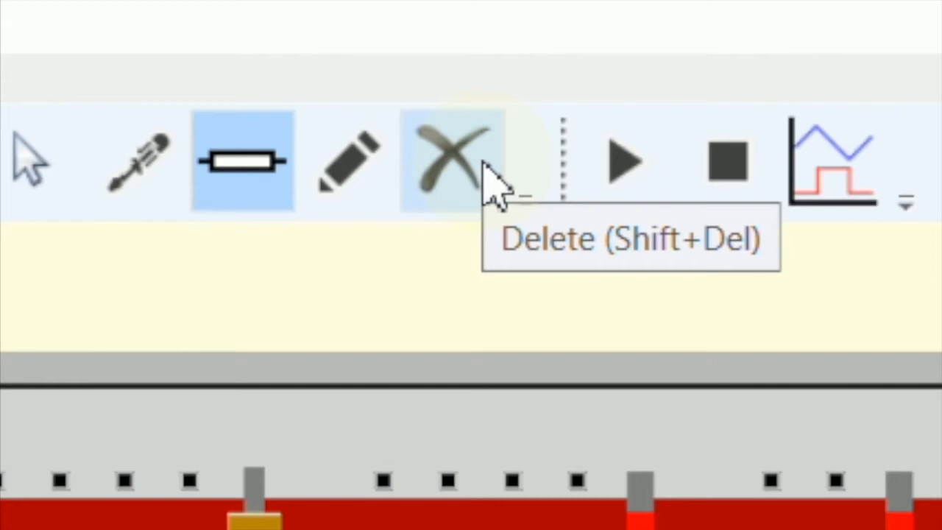
left_click(460, 166)
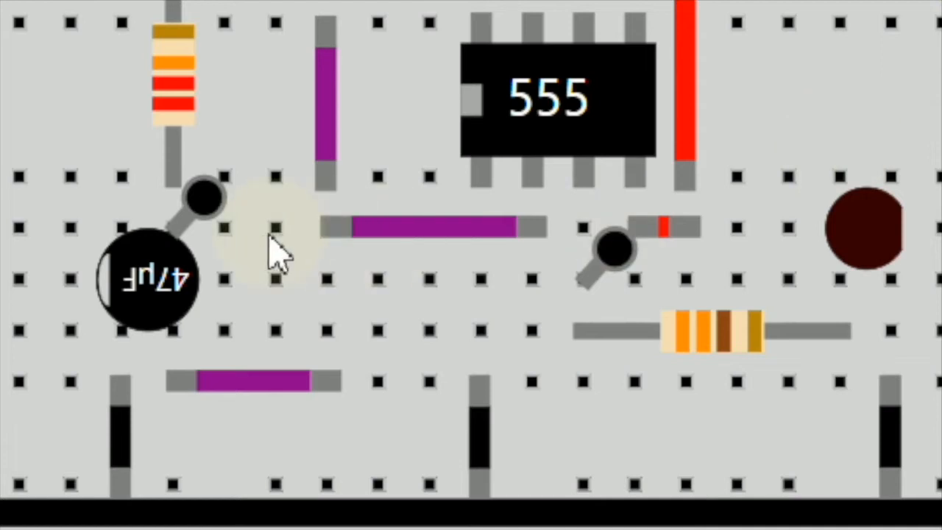
left_click(221, 202)
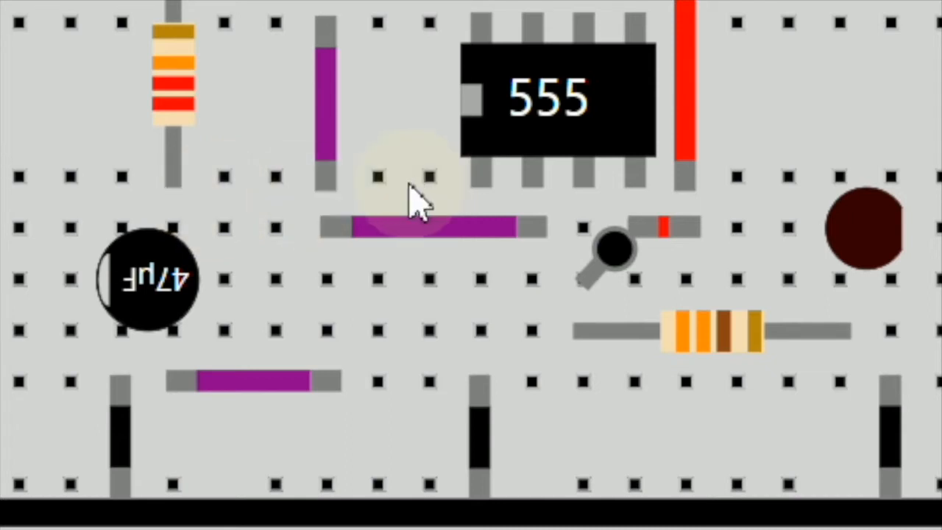
left_click(613, 260)
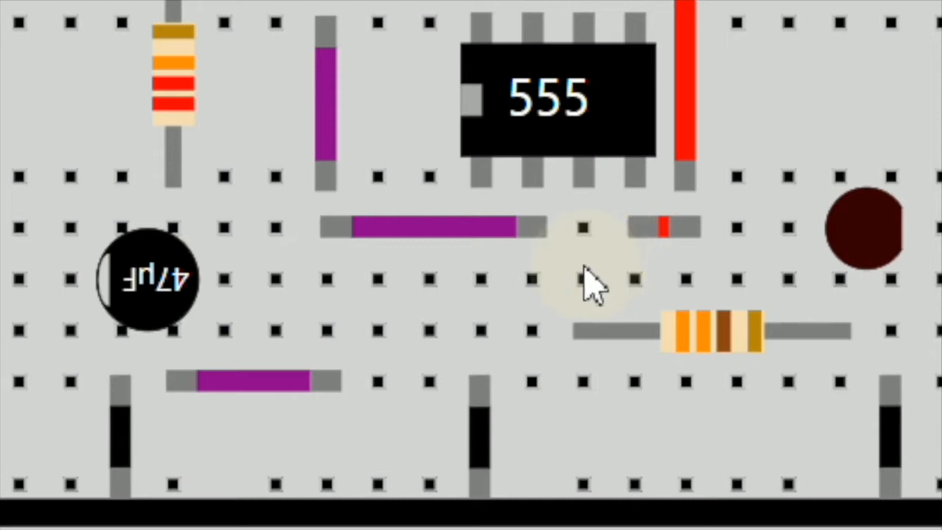
Zoom out and shrink the simulator window so the whole second breadboard fits with free desktop space beneath it.
left_click_drag(355, 429, 592, 429)
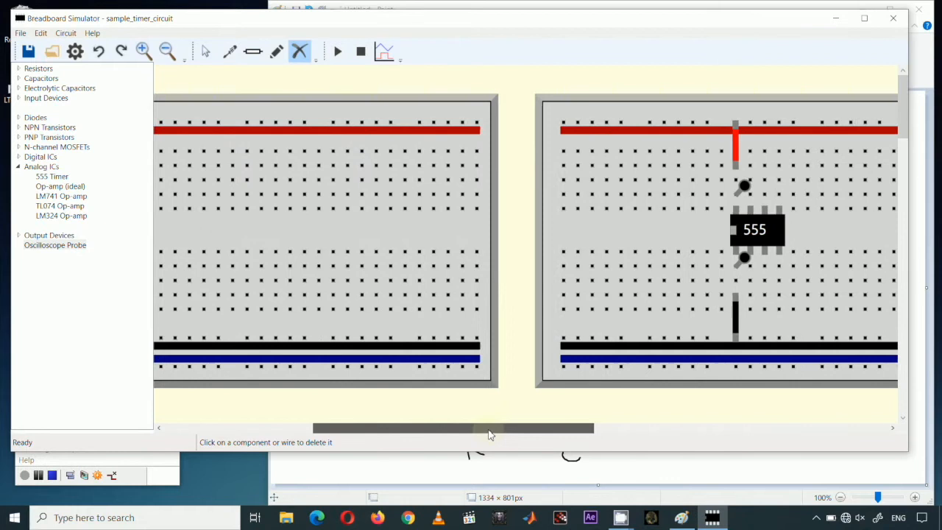
left_click(168, 52)
left_click(167, 52)
left_click_drag(919, 452, 725, 327)
left_click_drag(458, 303, 467, 303)
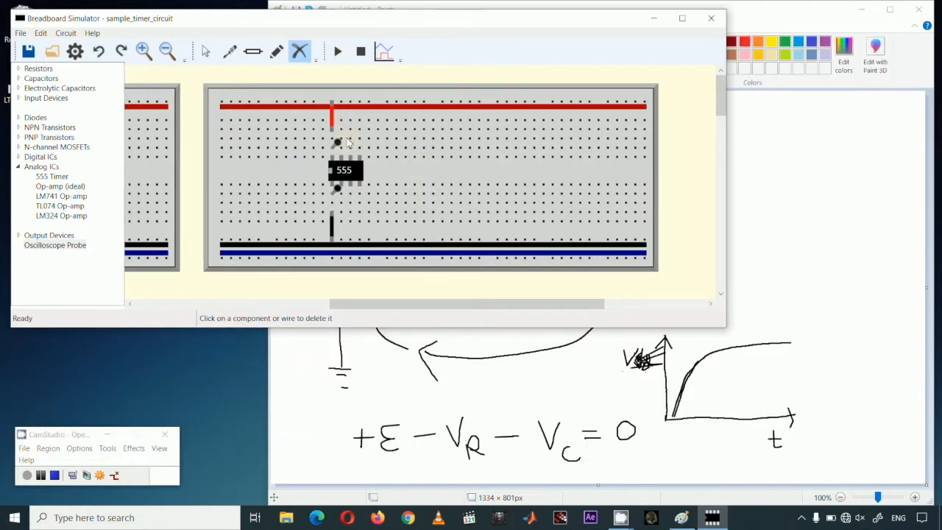
Run the simulation to plot the two probe voltages, with the graph moved below the circuit, and stop it.
left_click(339, 54)
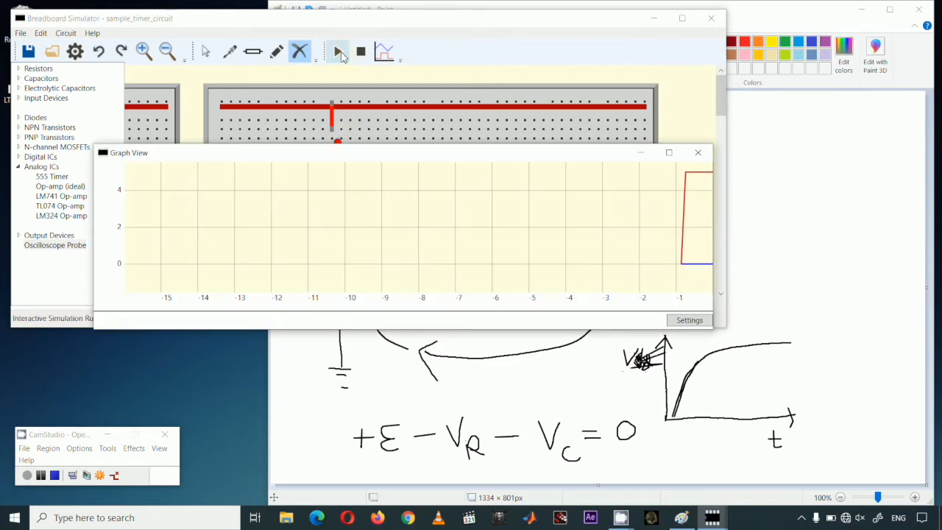
left_click_drag(405, 153, 401, 312)
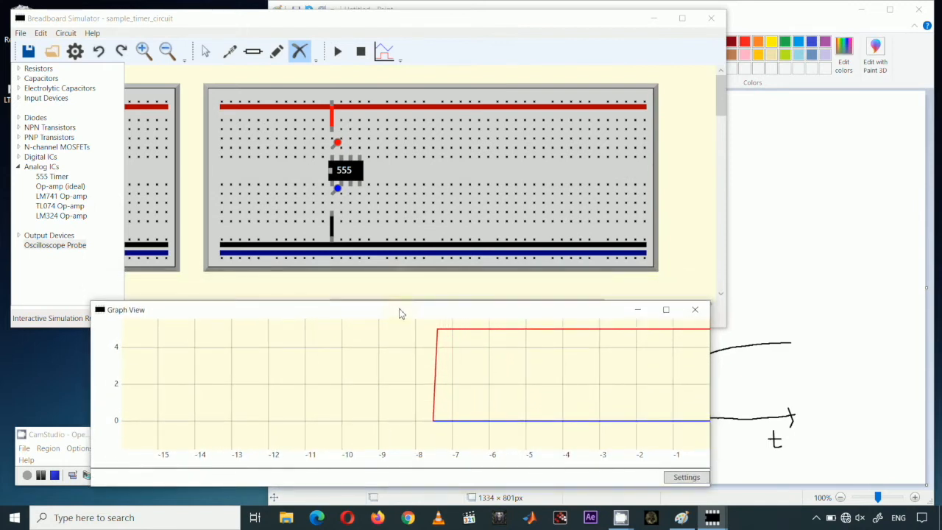
left_click(357, 56)
left_click(548, 340)
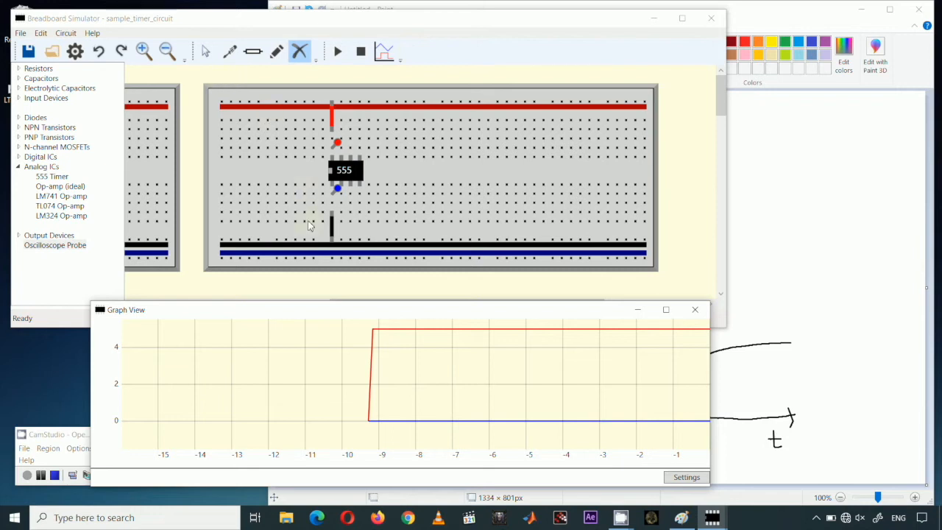
Replace the black ground wire below the 555 timer with a wire from the same column to the blue negative rail.
left_click(335, 230)
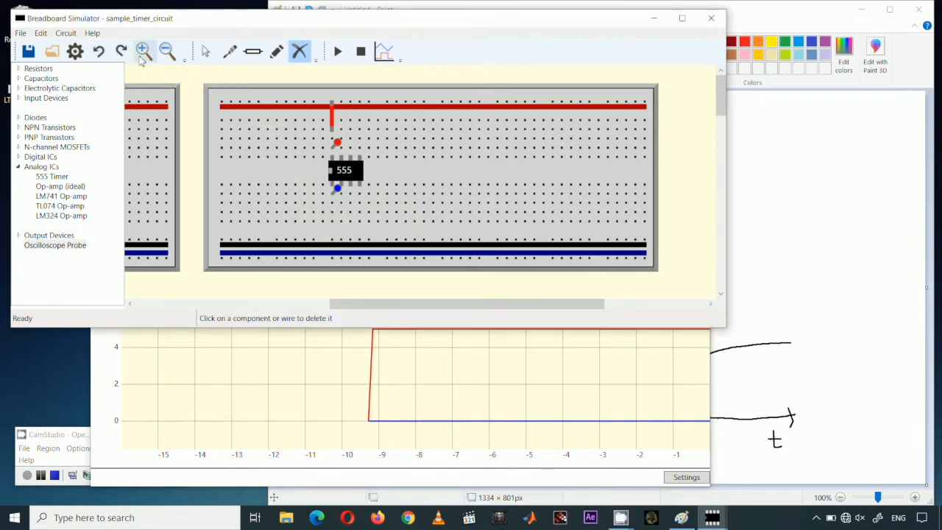
left_click(276, 51)
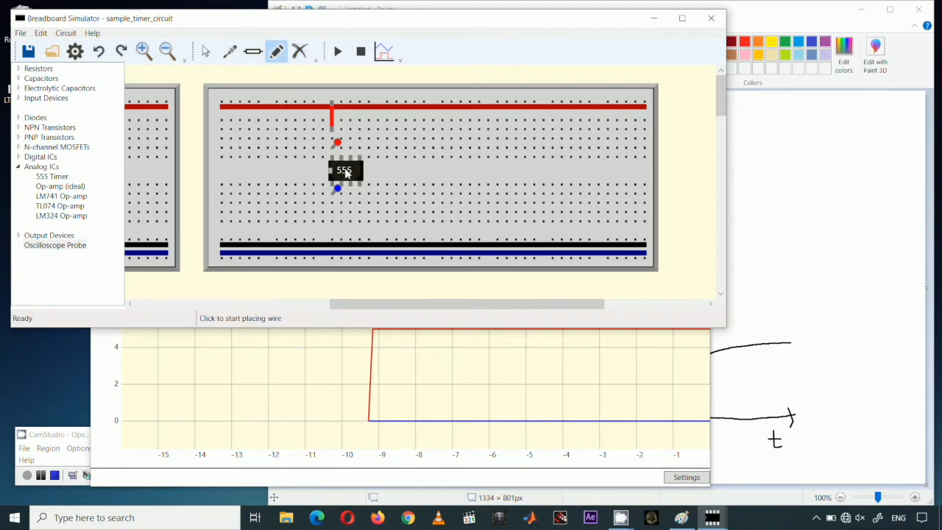
left_click(331, 258)
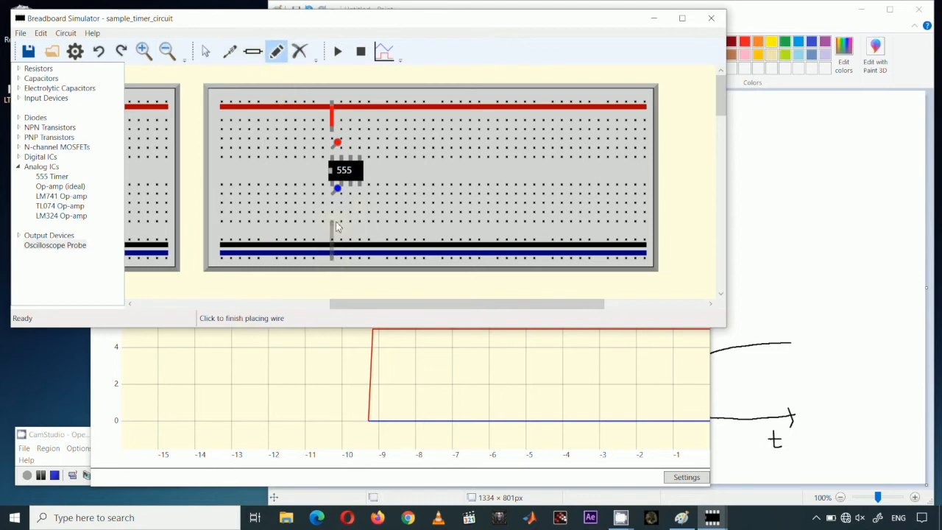
left_click(333, 224)
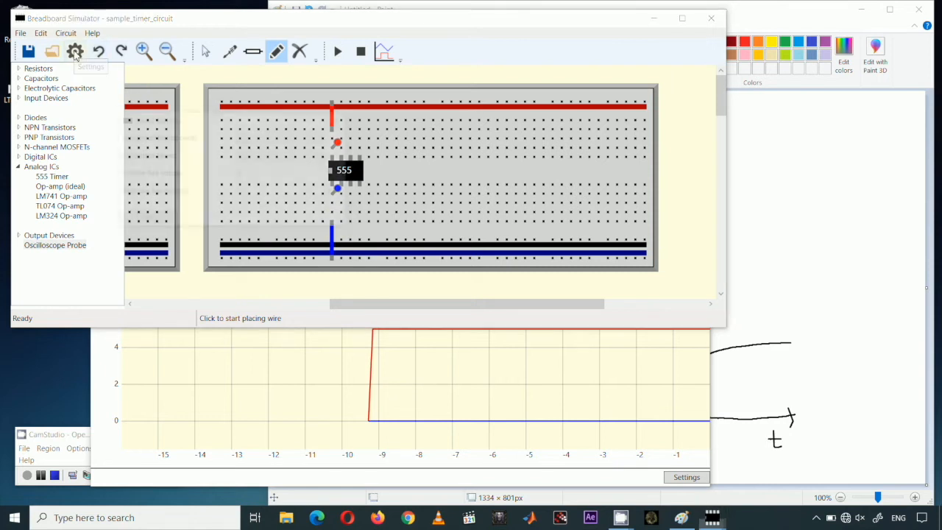
Save the circuit settings with rails at 5 V and -5 V, and briefly run the simulation to plot both probes.
left_click(74, 51)
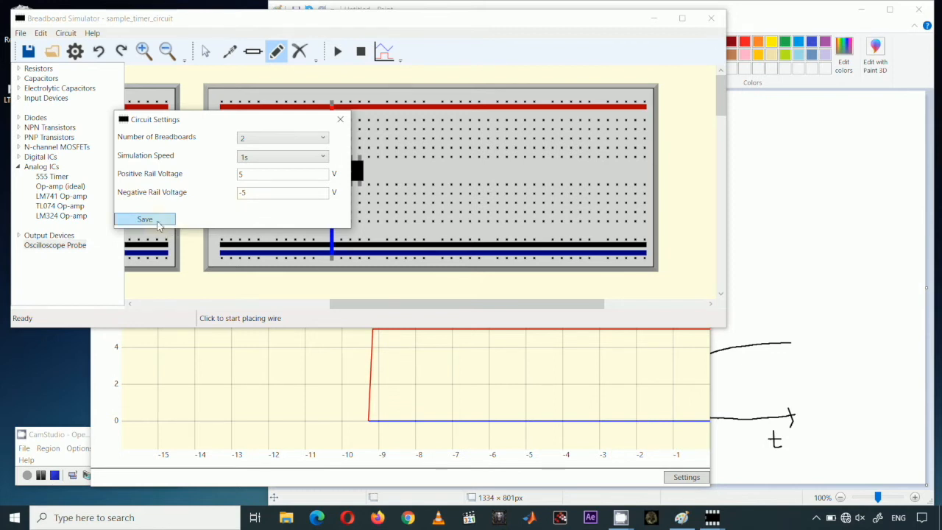
left_click(159, 221)
left_click(337, 53)
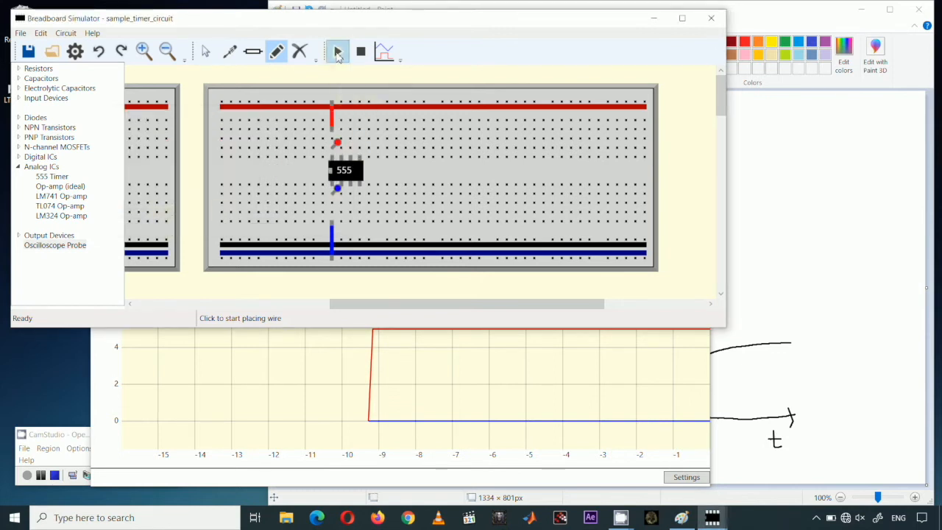
left_click(403, 353)
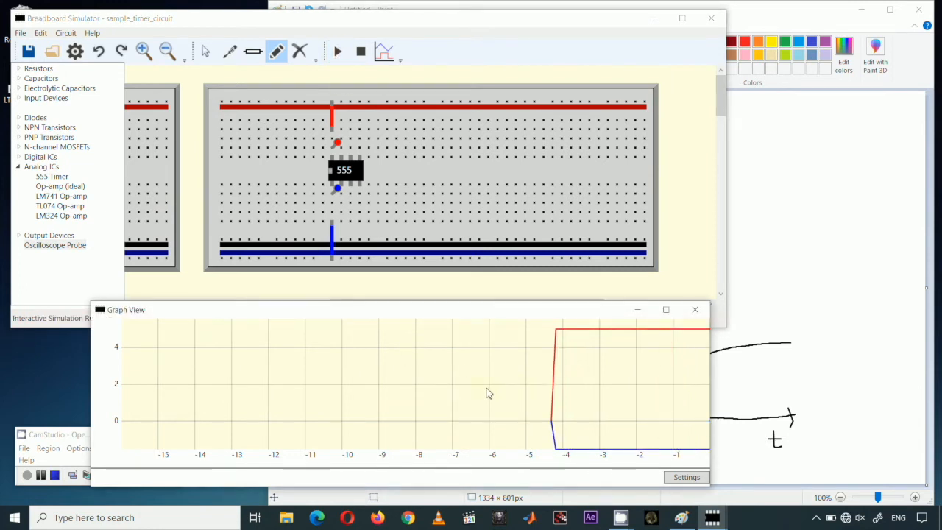
left_click(360, 53)
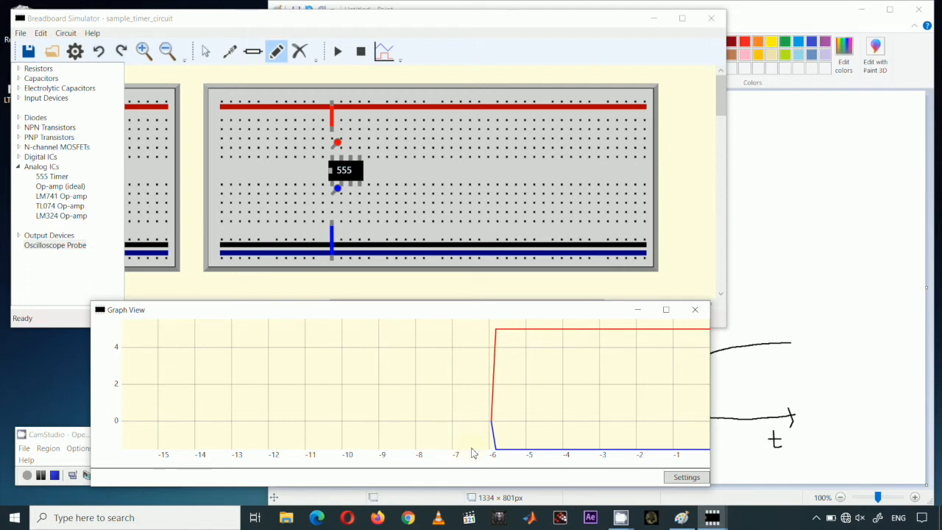
Review the graph's volts per division, volts offset and seconds per division settings, and close them unchanged.
left_click(685, 477)
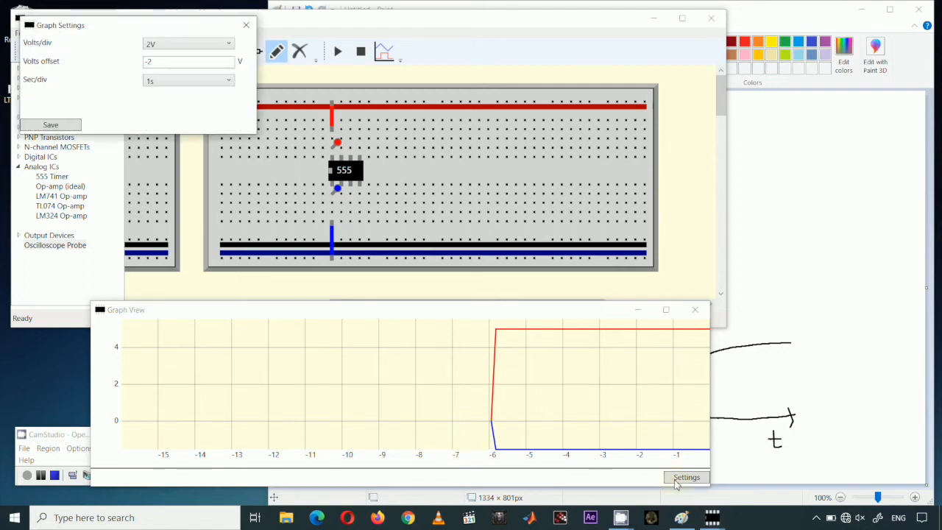
left_click_drag(113, 27, 183, 99)
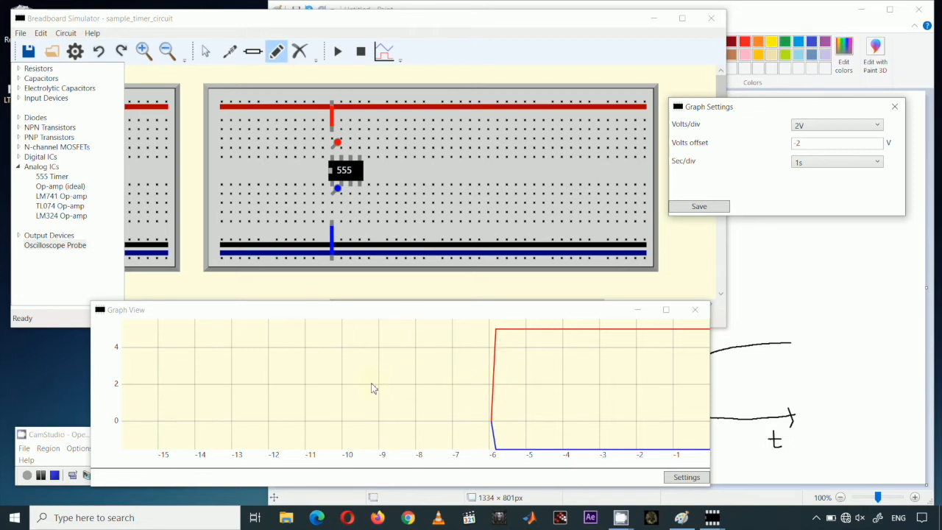
left_click(894, 108)
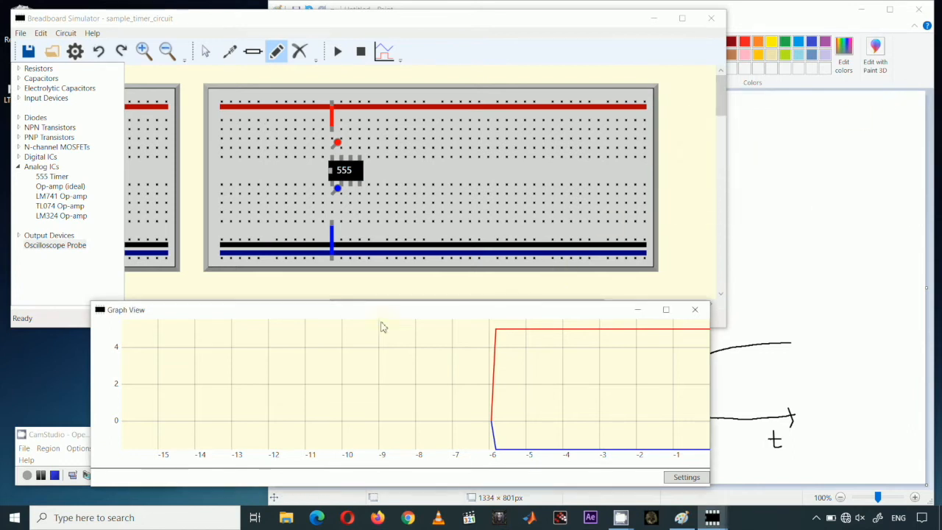
Enlarge the graph vertically to cover the positive and negative probe voltages, and rerun the simulation briefly.
left_click_drag(396, 310, 392, 83)
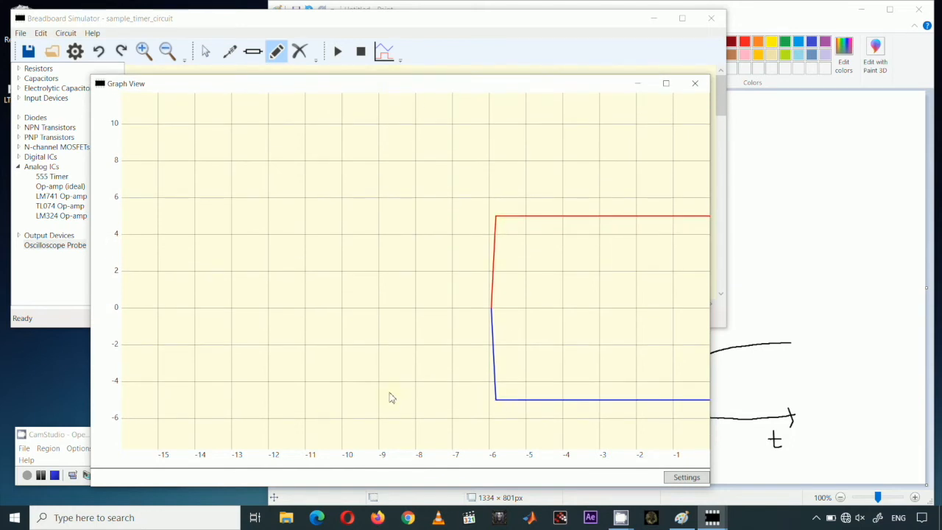
left_click(337, 52)
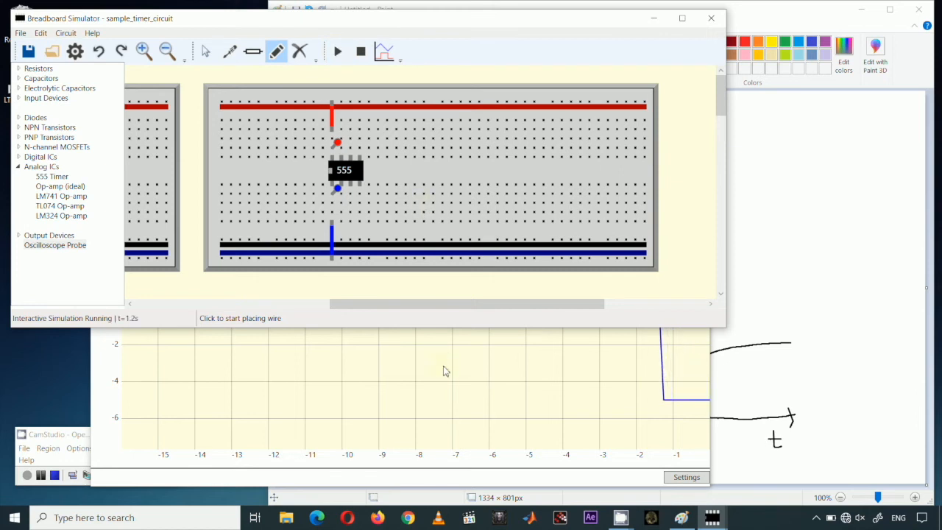
left_click(478, 423)
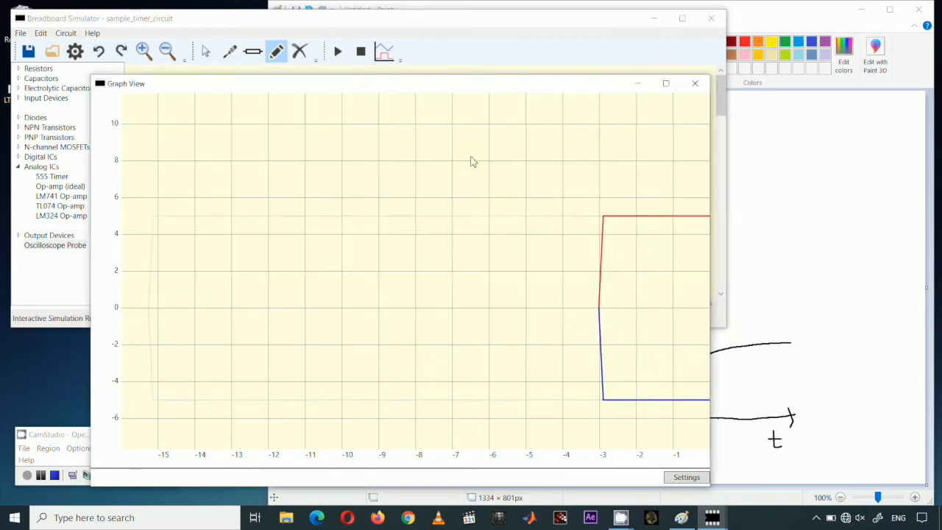
left_click(360, 56)
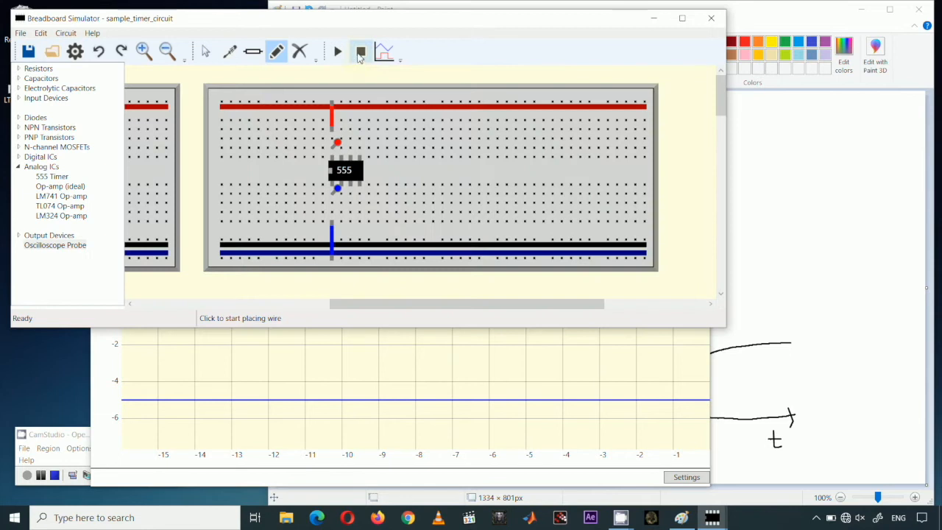
left_click(319, 347)
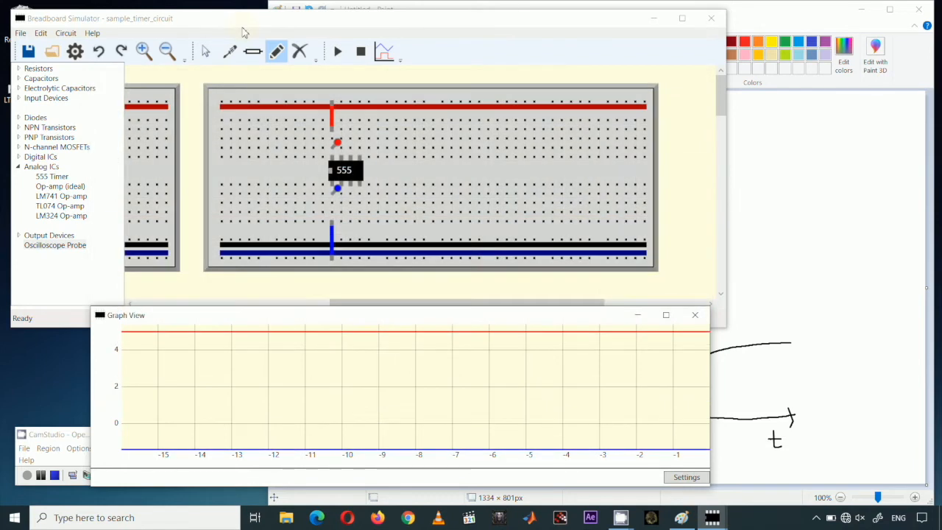
Set the positive rail voltage to 3.5 V and the negative to -1 V, save, and run the simulation briefly.
left_click(245, 32)
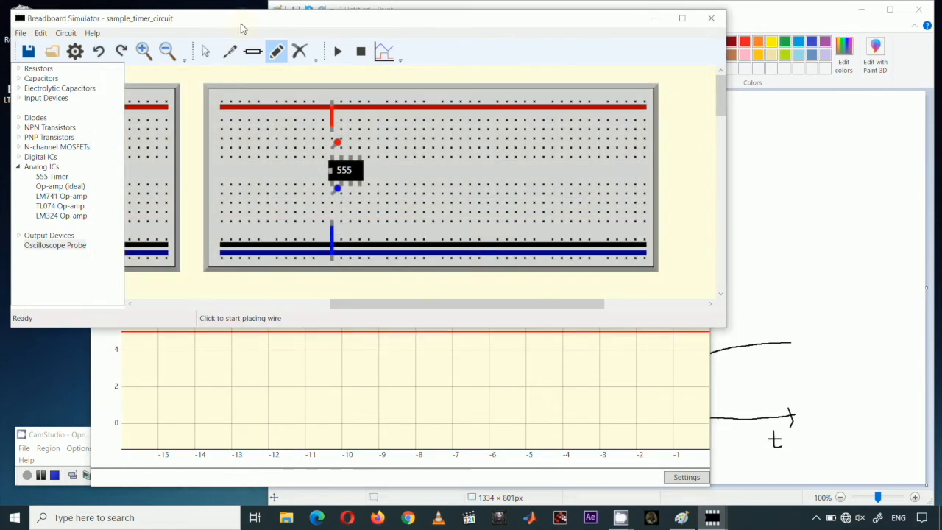
left_click(75, 50)
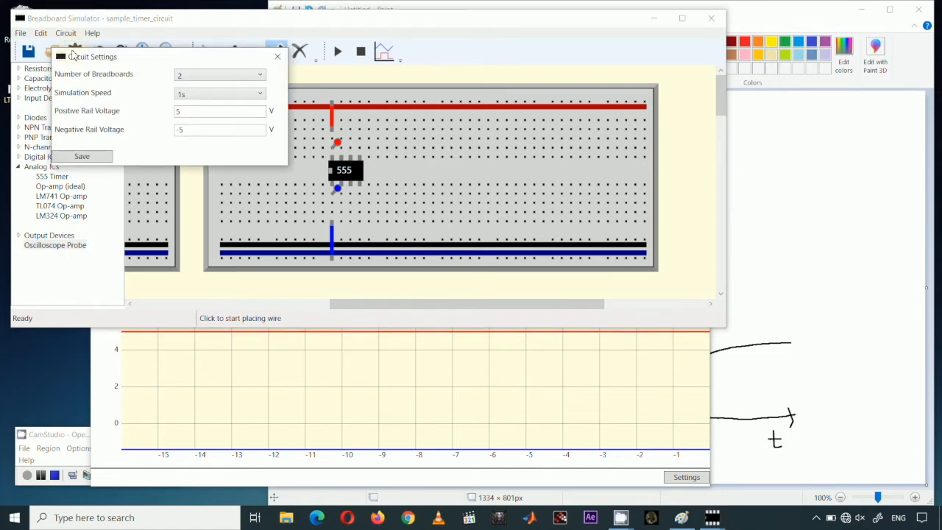
left_click_drag(151, 62, 210, 183)
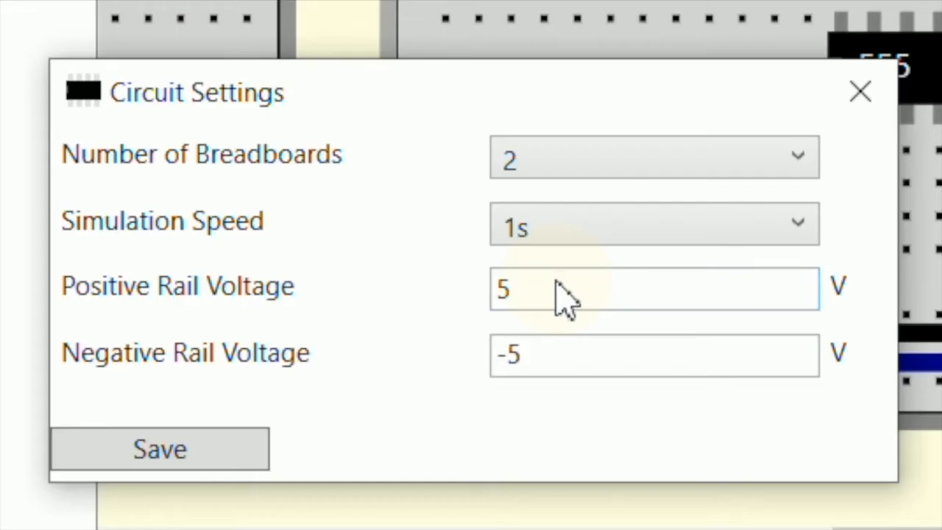
left_click_drag(562, 298, 467, 300)
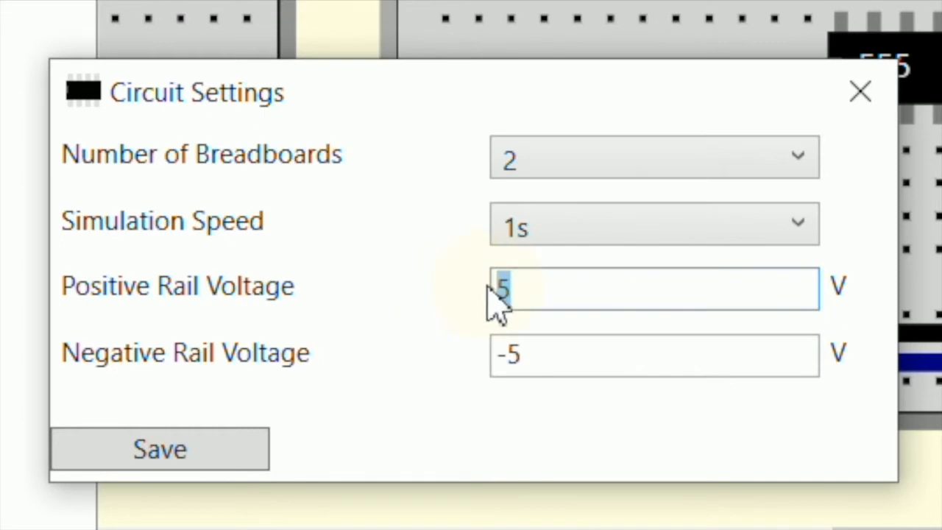
type("3.5")
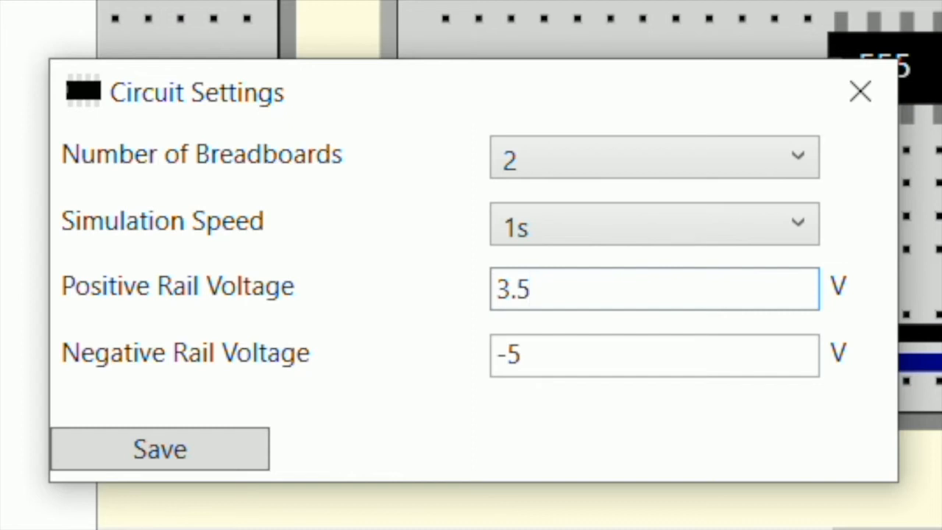
key("Tab")
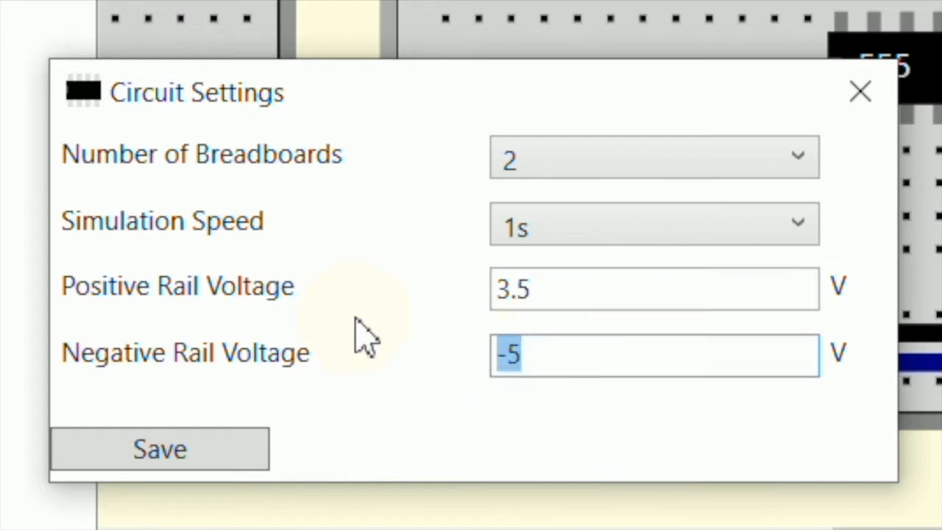
type("-1")
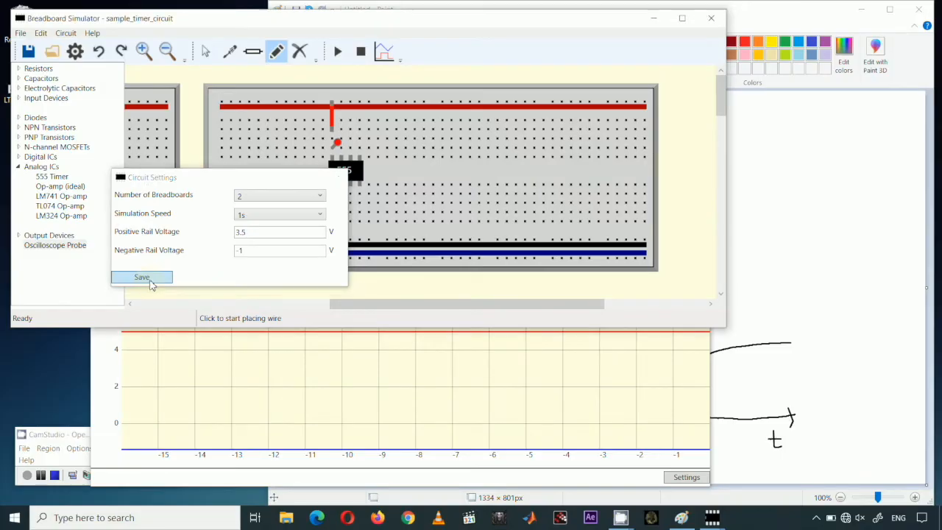
left_click(150, 281)
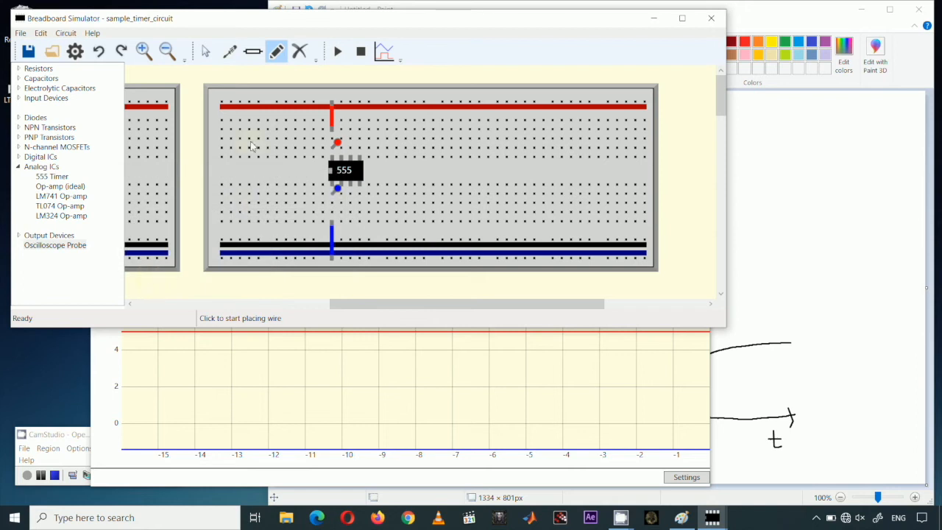
left_click(338, 58)
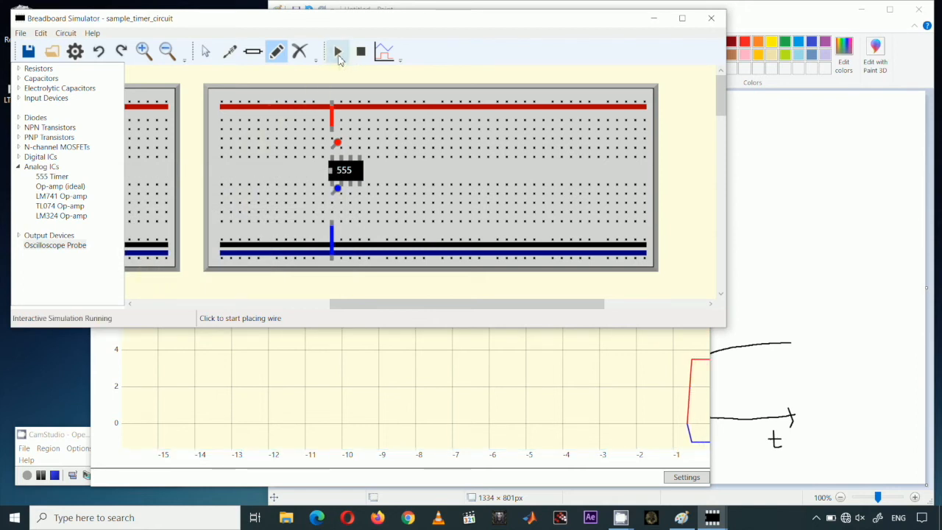
left_click(416, 411)
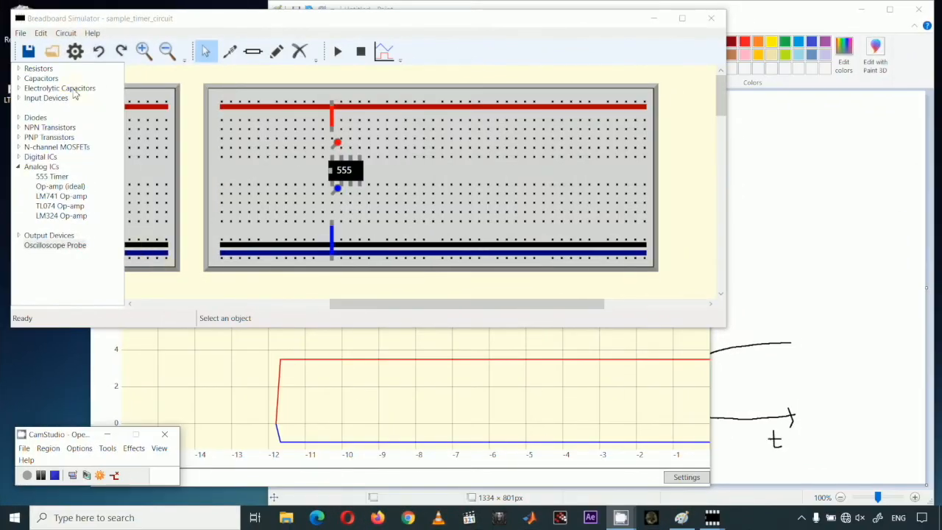
Set the negative rail voltage to -5 V with the positive rail at 5 V, and save the circuit settings.
left_click(75, 51)
left_click_drag(193, 118, 151, 114)
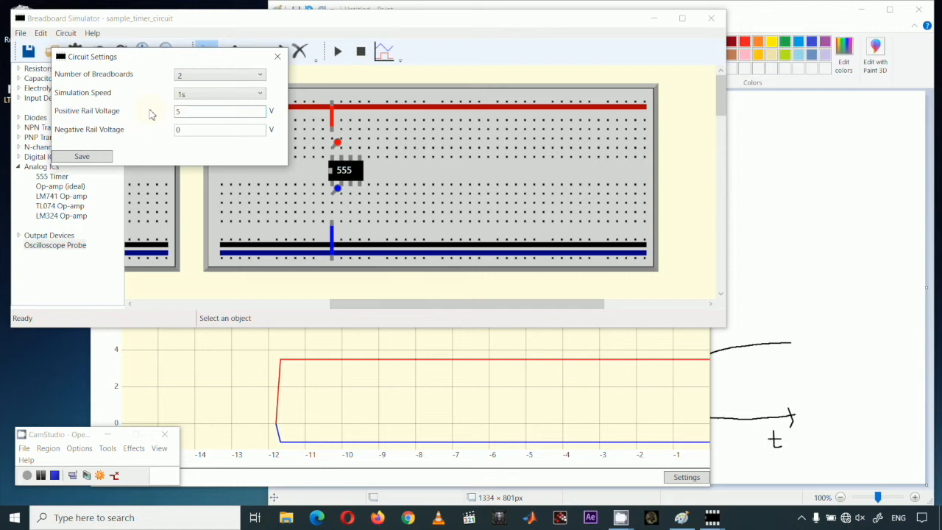
left_click_drag(205, 129, 167, 136)
type("-5")
left_click(79, 158)
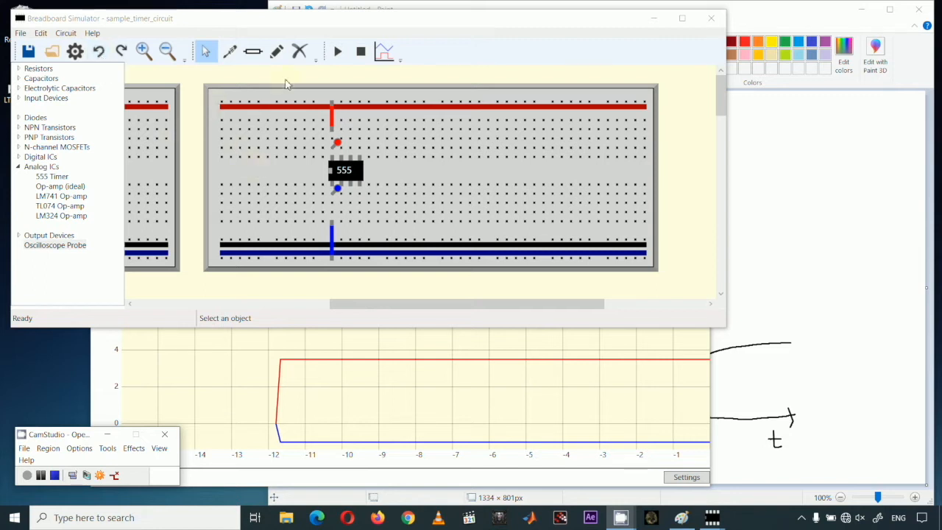
Place a horizontal blue wire in the upper holes beyond the second breadboard's 555 timer, and try undoing it.
left_click(277, 57)
left_click_drag(405, 138, 490, 137)
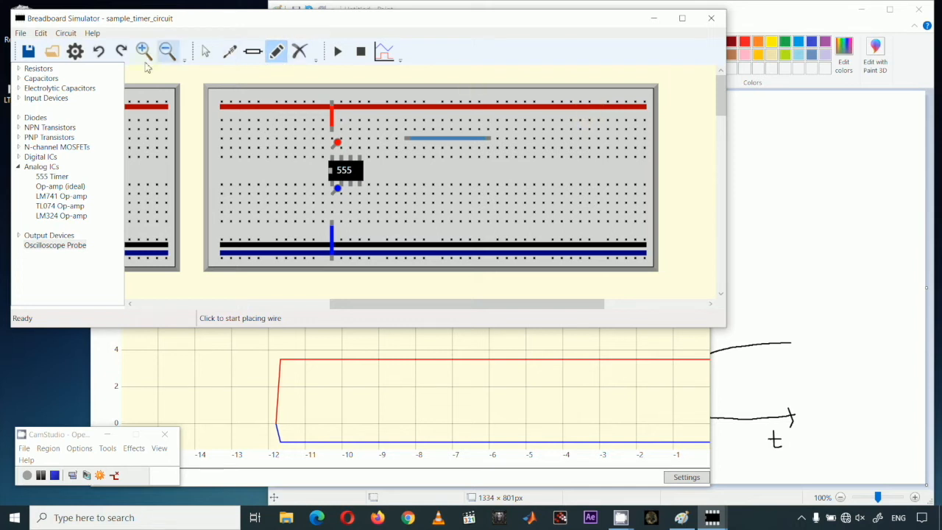
left_click(98, 56)
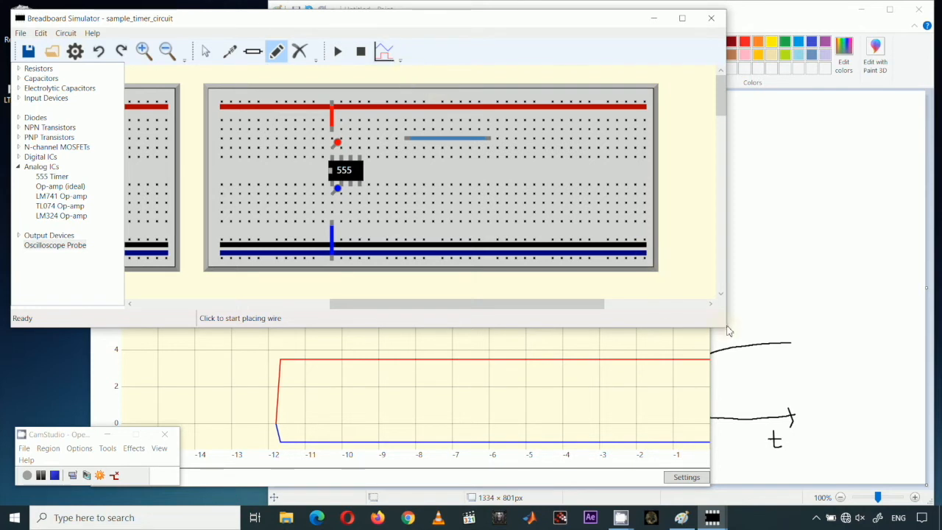
Enlarge the simulator window and examine the second breadboard at several zoom levels.
left_click_drag(729, 331, 934, 515)
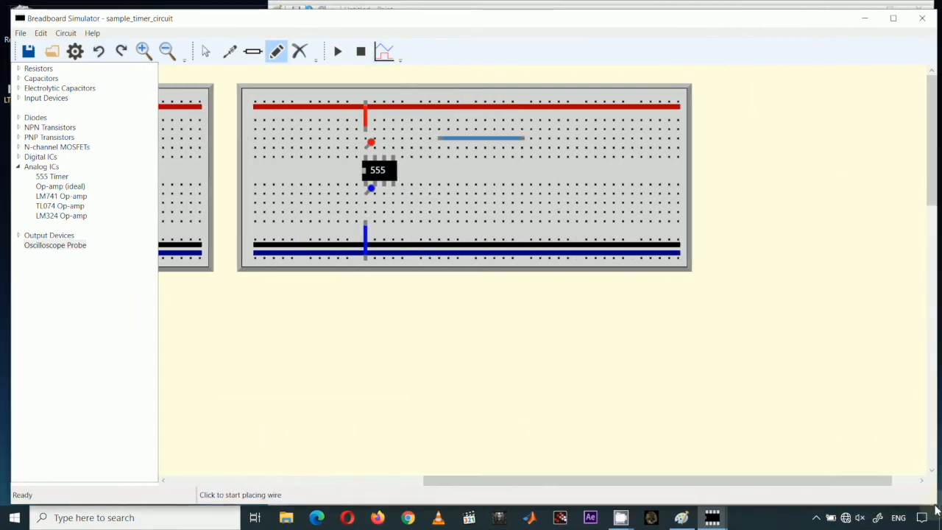
left_click_drag(546, 482, 497, 489)
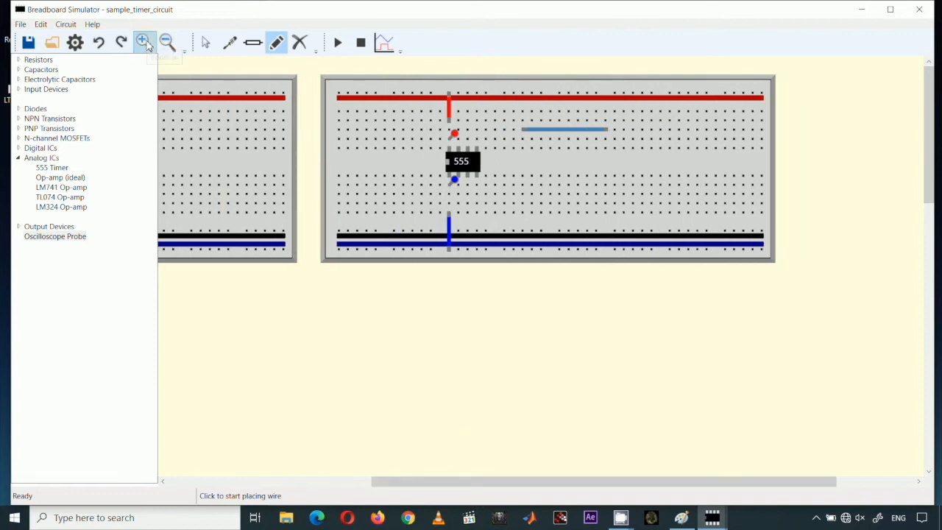
left_click(145, 42)
left_click(145, 43)
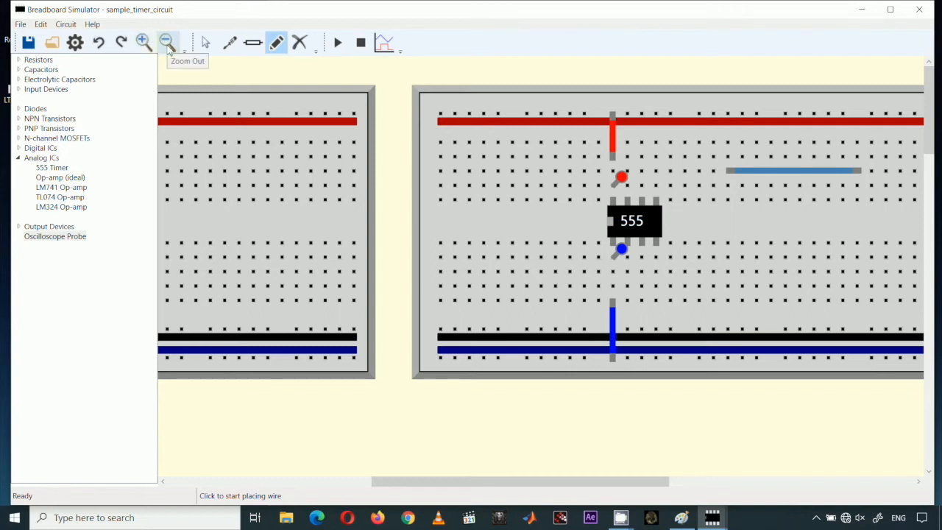
left_click(168, 44)
left_click(168, 45)
left_click(168, 44)
left_click(145, 43)
left_click(145, 43)
left_click(168, 44)
left_click(144, 43)
left_click(168, 44)
left_click(145, 42)
left_click(168, 44)
left_click(145, 43)
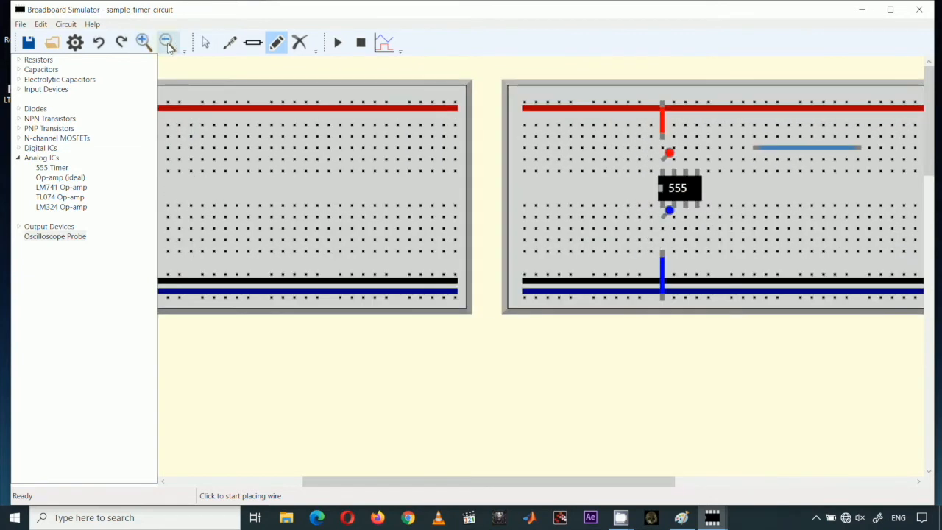
left_click(145, 43)
left_click(167, 44)
left_click(145, 42)
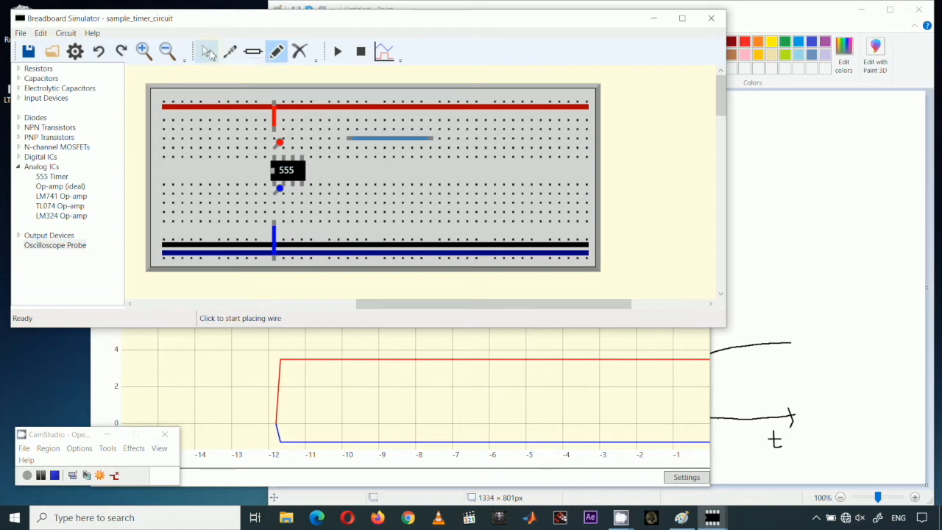
left_click(28, 475)
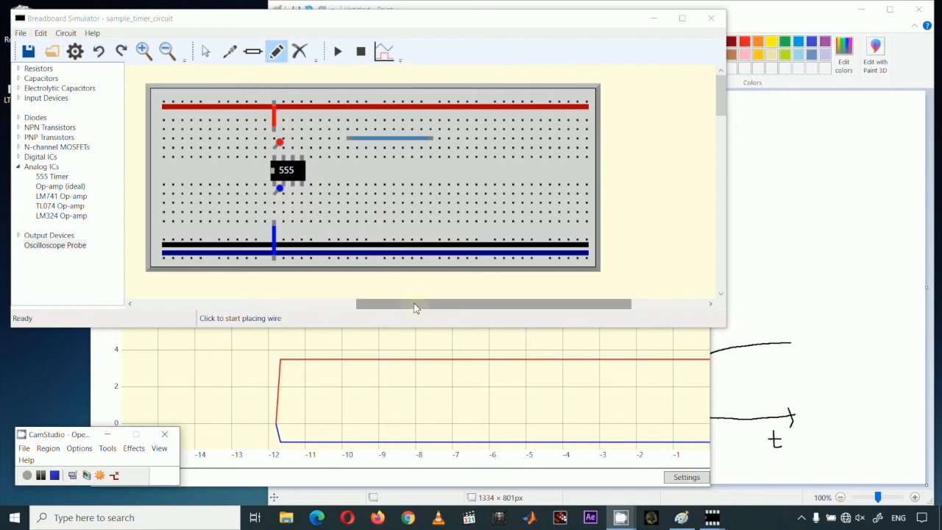
Move the first breadboard's 47 µF electrolytic capacitor up beside the upper resistor, and undo the move.
left_click_drag(413, 307, 192, 297)
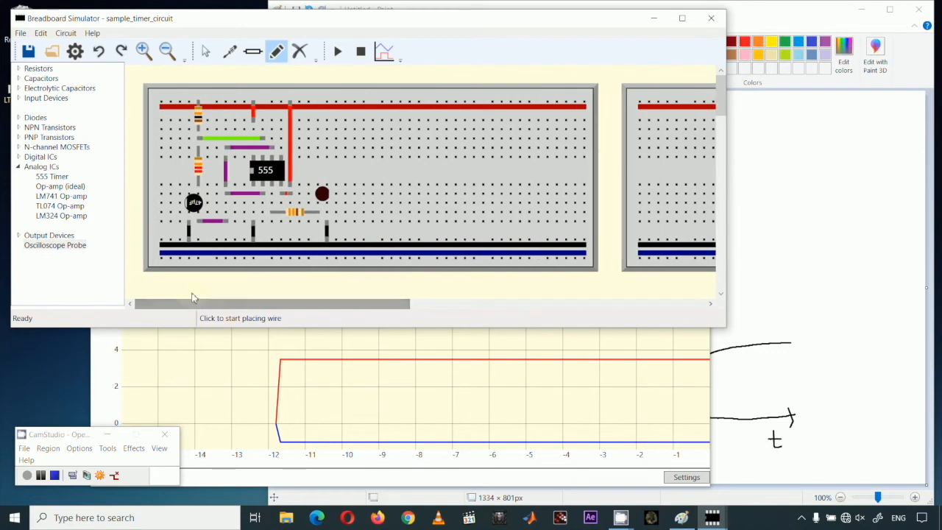
left_click(144, 50)
left_click_drag(726, 327, 894, 482)
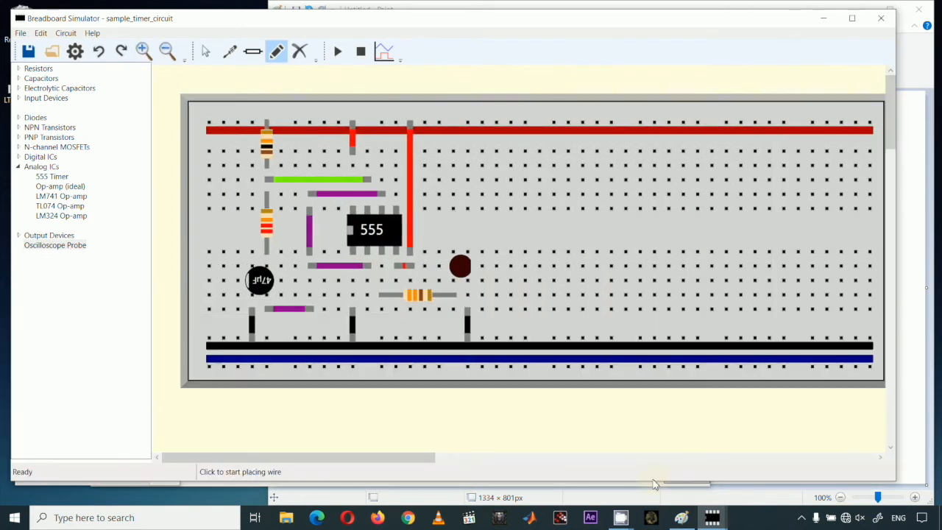
left_click(206, 52)
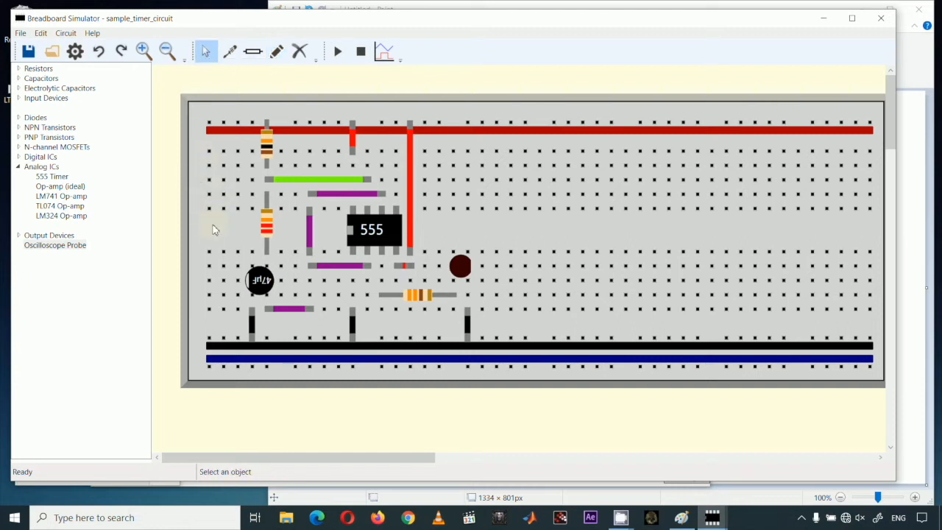
left_click(265, 286)
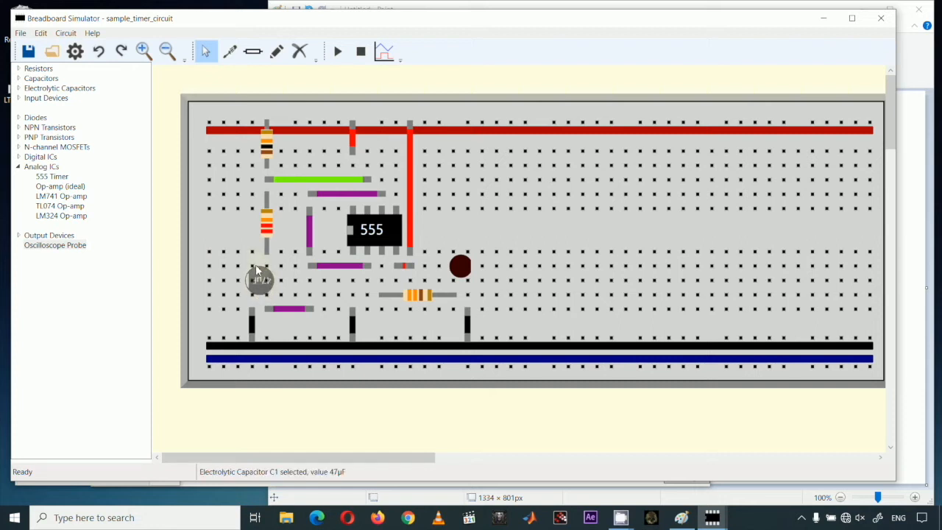
left_click_drag(261, 280, 229, 252)
left_click_drag(230, 208, 216, 165)
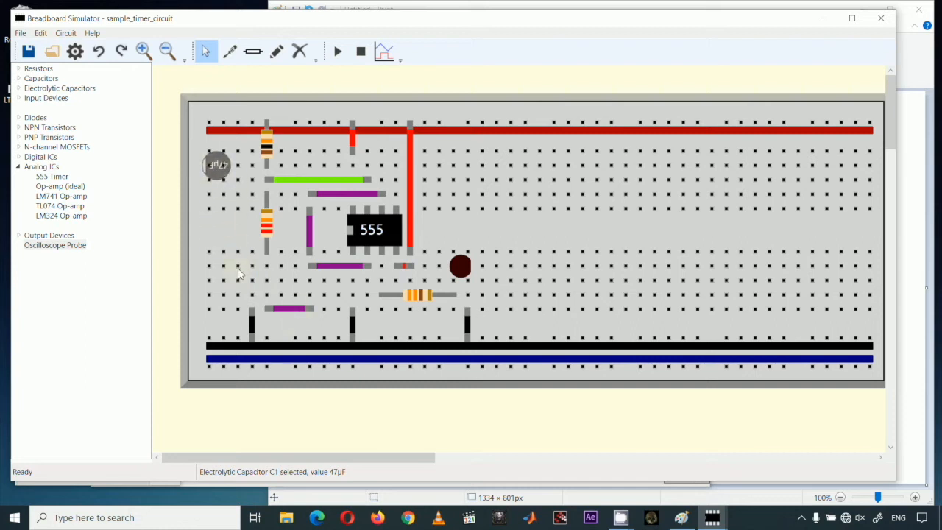
left_click(100, 50)
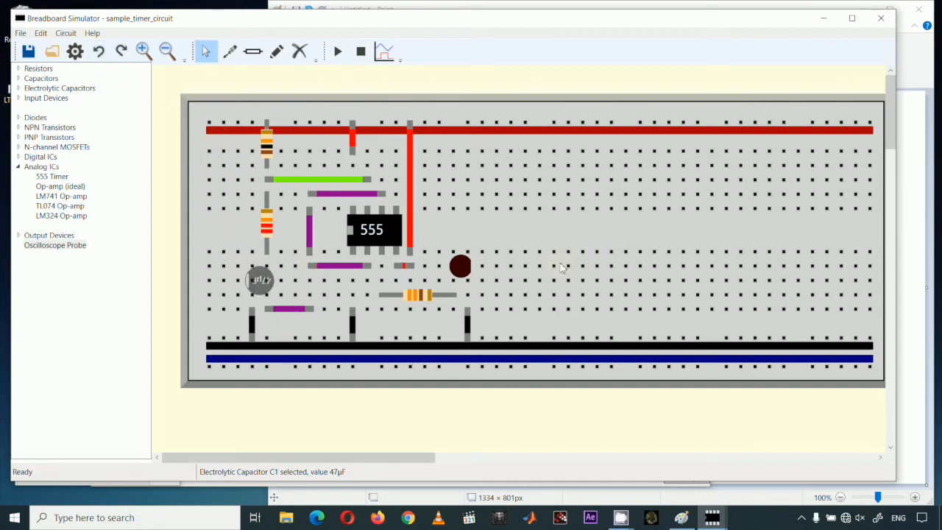
key("Escape")
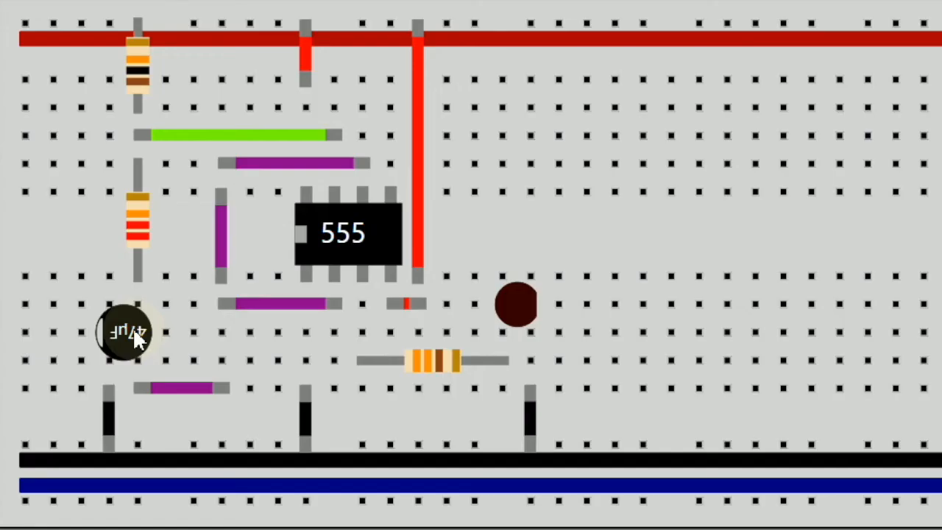
Rotate the 47 µF electrolytic capacitor through a full turn in four quarter-turn steps.
right_click(266, 284)
left_click(204, 346)
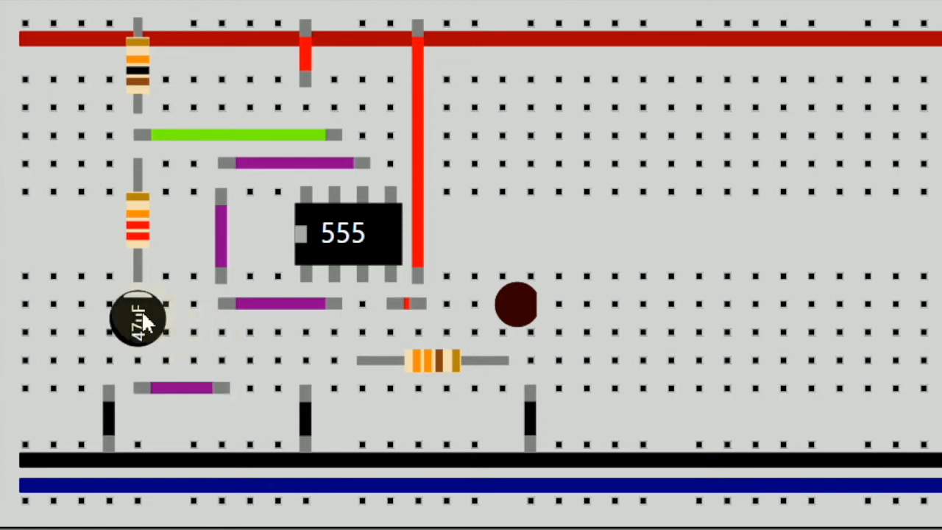
right_click(147, 316)
left_click(233, 356)
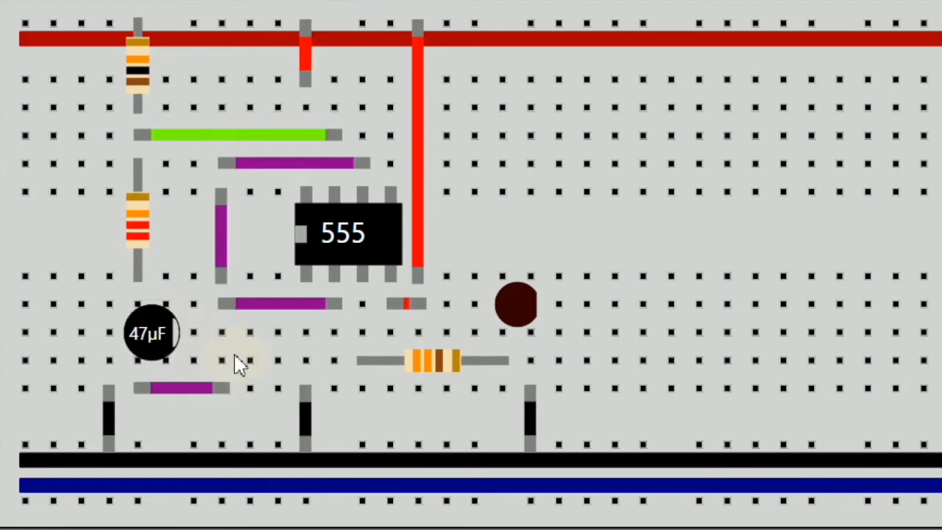
right_click(153, 329)
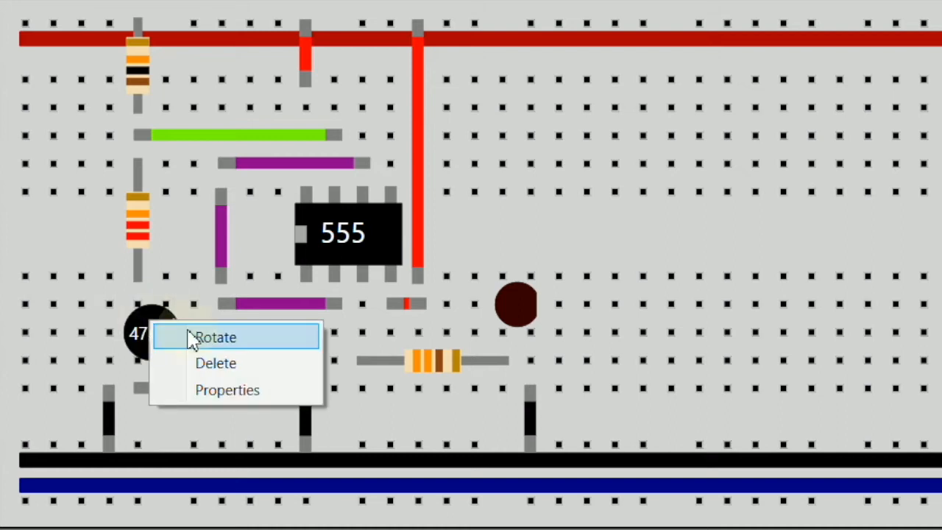
left_click(192, 336)
right_click(142, 334)
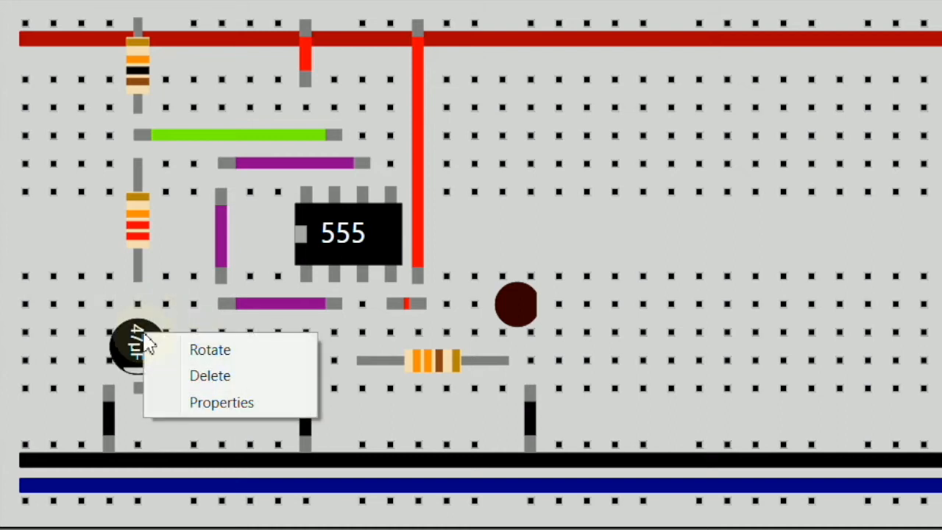
left_click(199, 349)
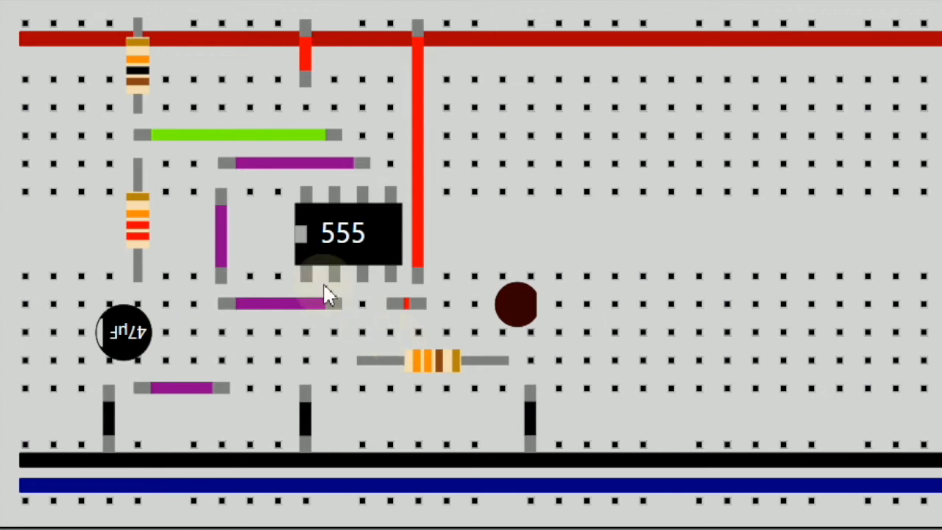
Rotate the 555 timer through a full turn in four quarter-turn steps.
right_click(365, 246)
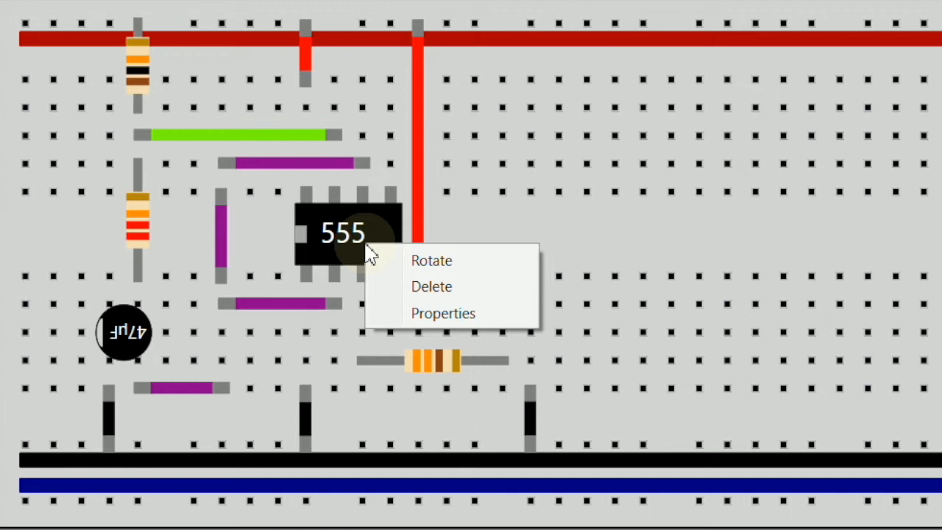
left_click(440, 266)
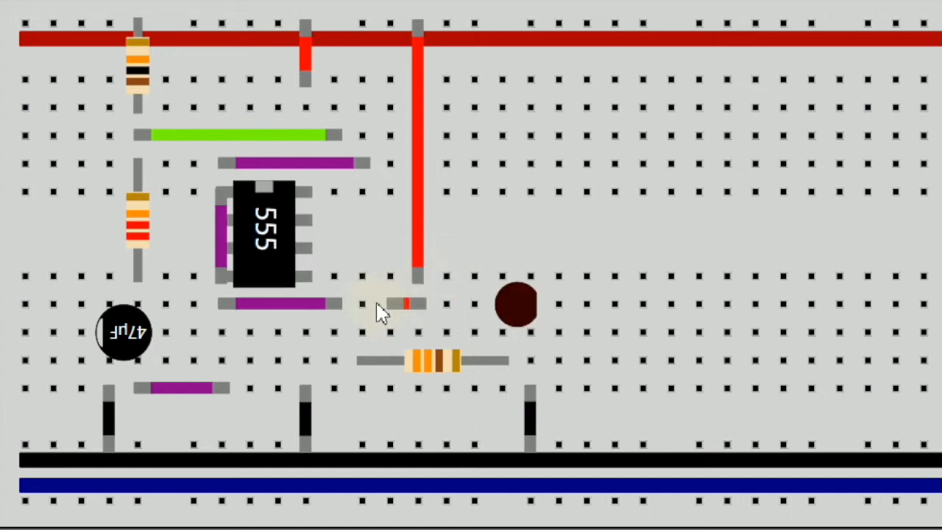
right_click(267, 223)
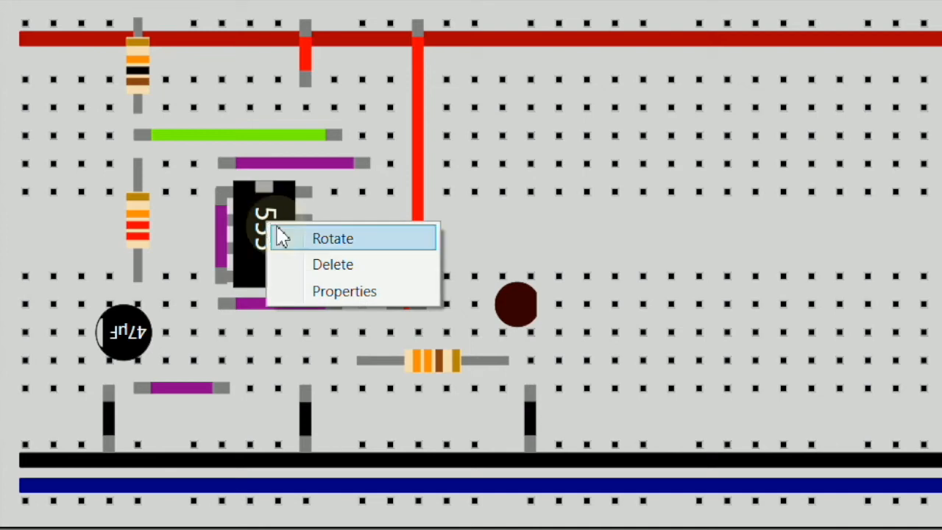
left_click(287, 236)
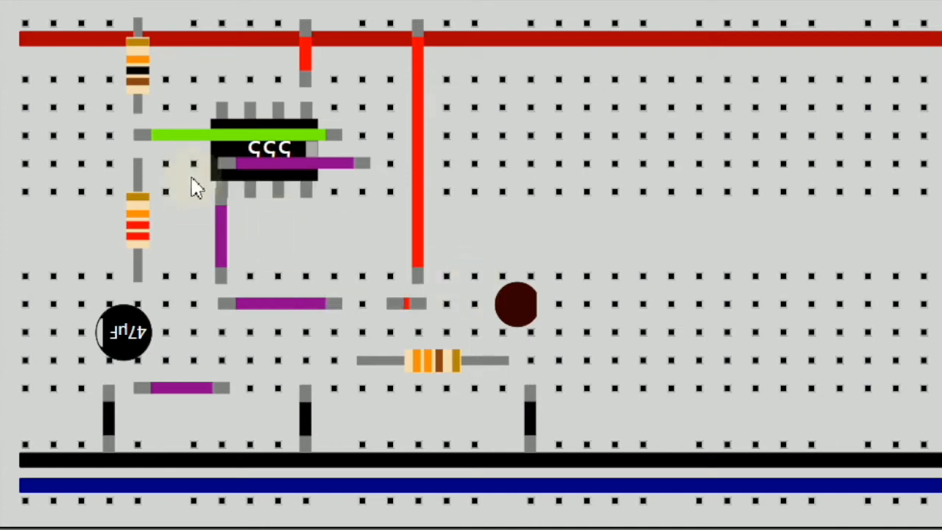
right_click(234, 150)
left_click(287, 168)
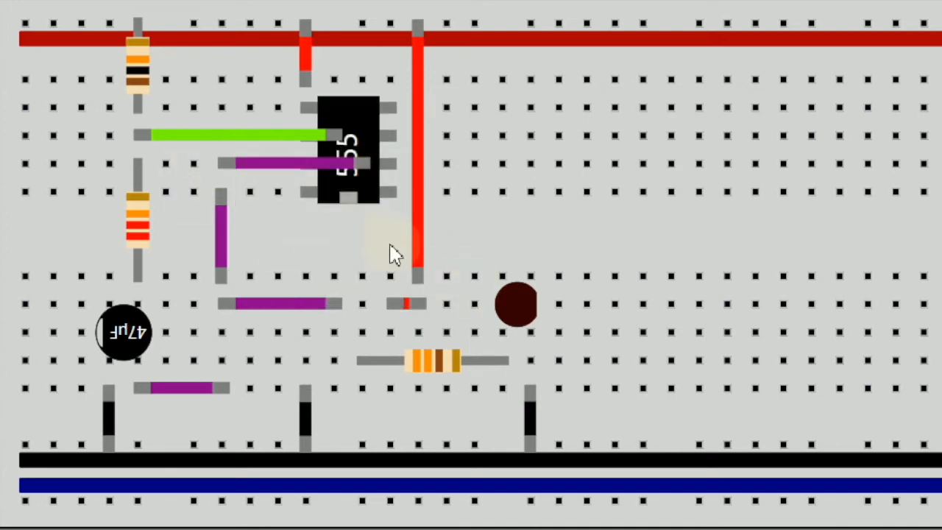
right_click(370, 118)
left_click(406, 137)
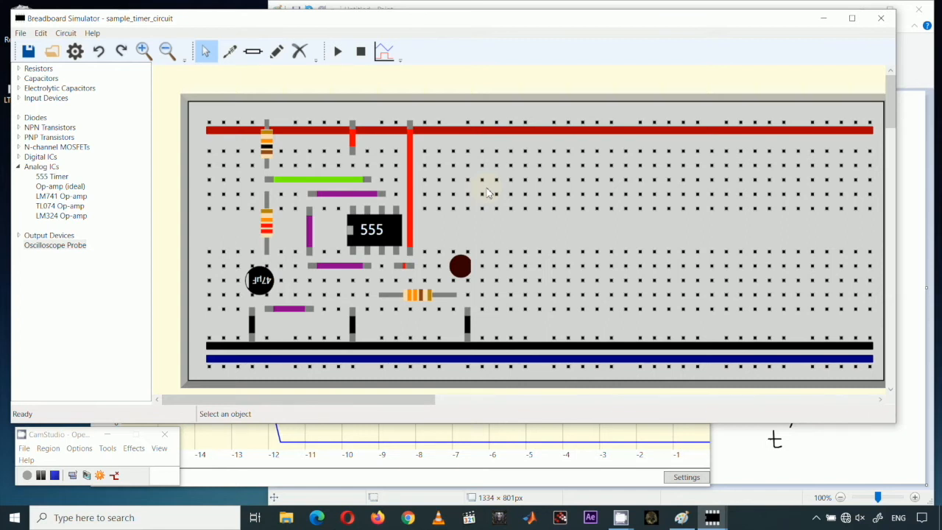
Place an SPDT switch in the empty upper holes beyond the long red wire, and delete it.
left_click(20, 99)
left_click(57, 129)
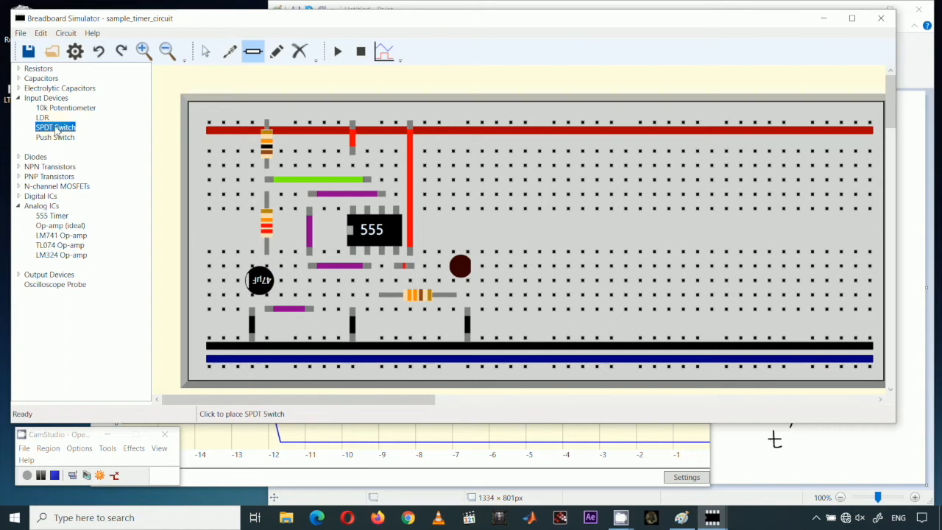
left_click(526, 179)
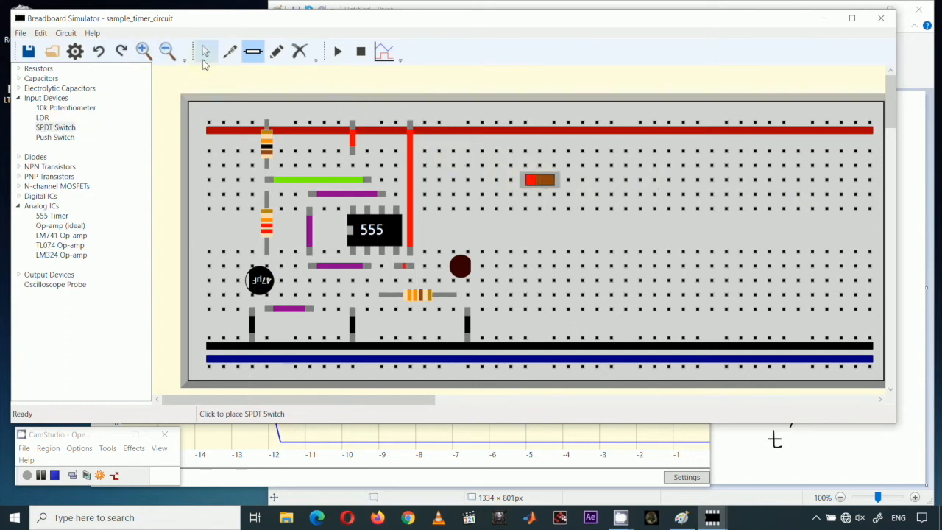
left_click(207, 51)
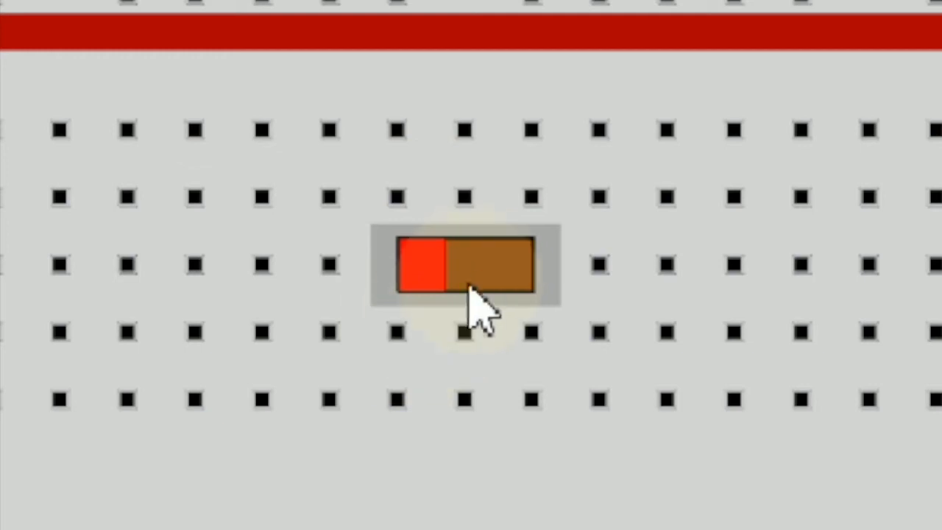
right_click(474, 272)
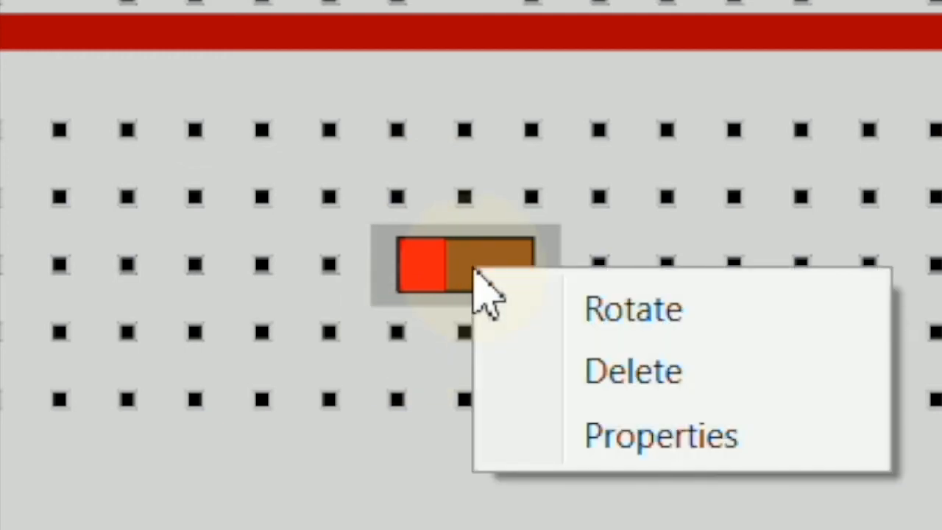
left_click(559, 368)
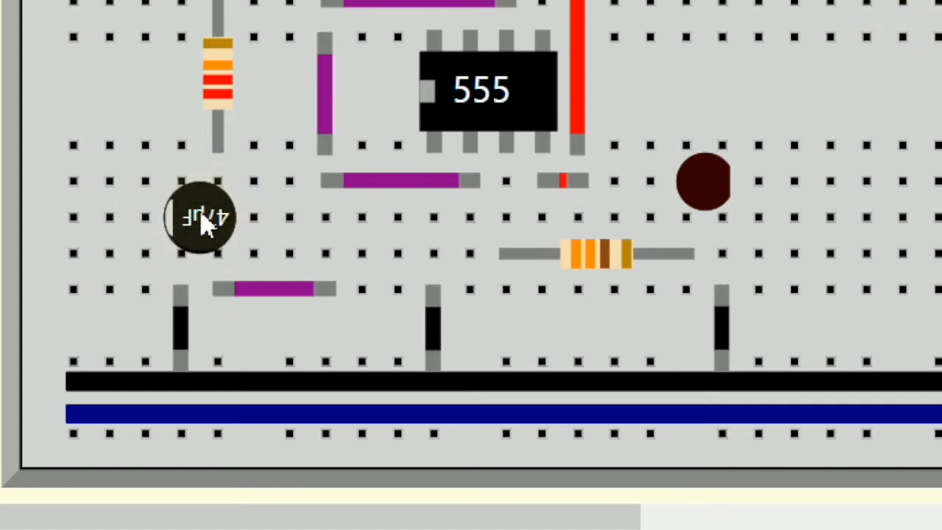
Set the electrolytic capacitor's capacitance to 94 µF.
right_click(206, 224)
left_click(300, 301)
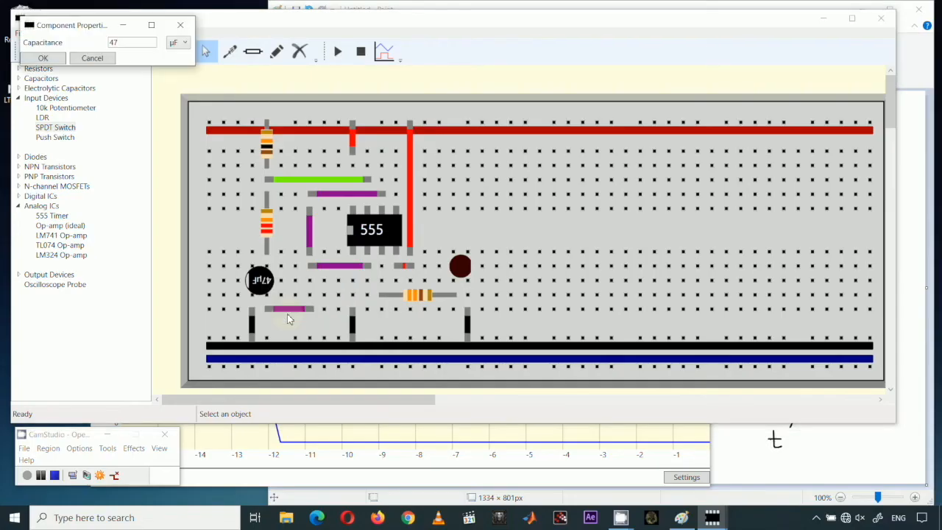
right_click(64, 34)
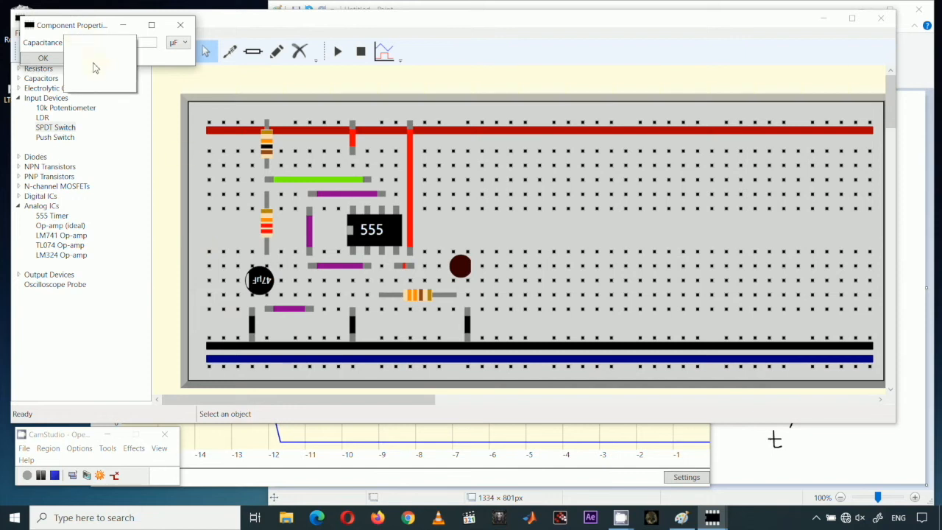
left_click(167, 65)
left_click_drag(87, 29, 123, 94)
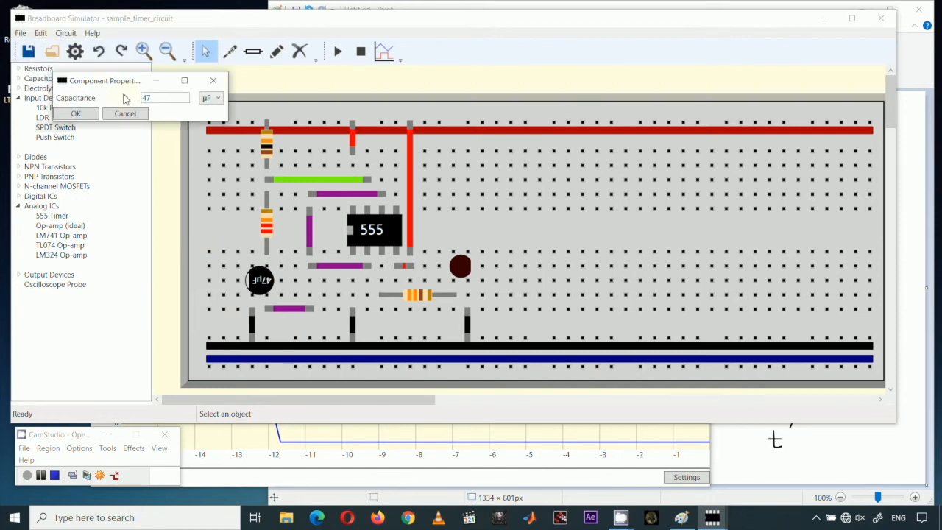
double_click(162, 96)
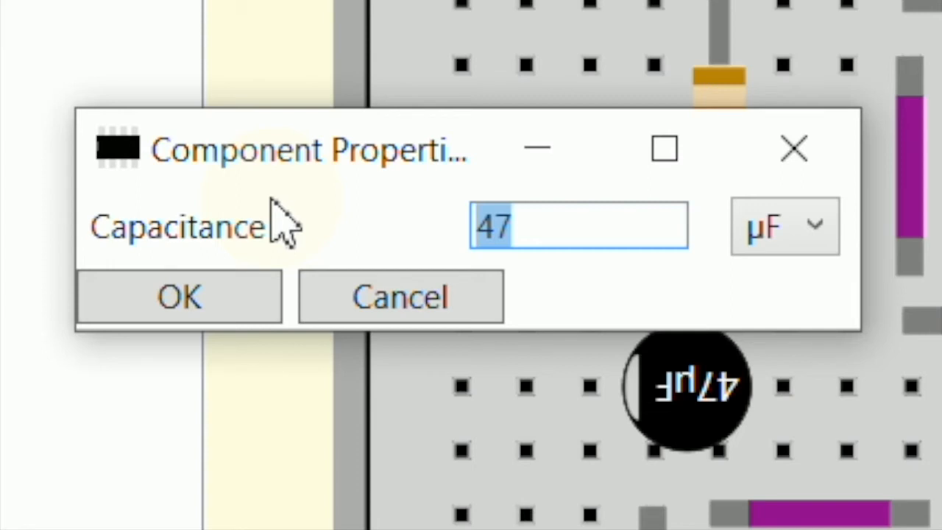
type("94")
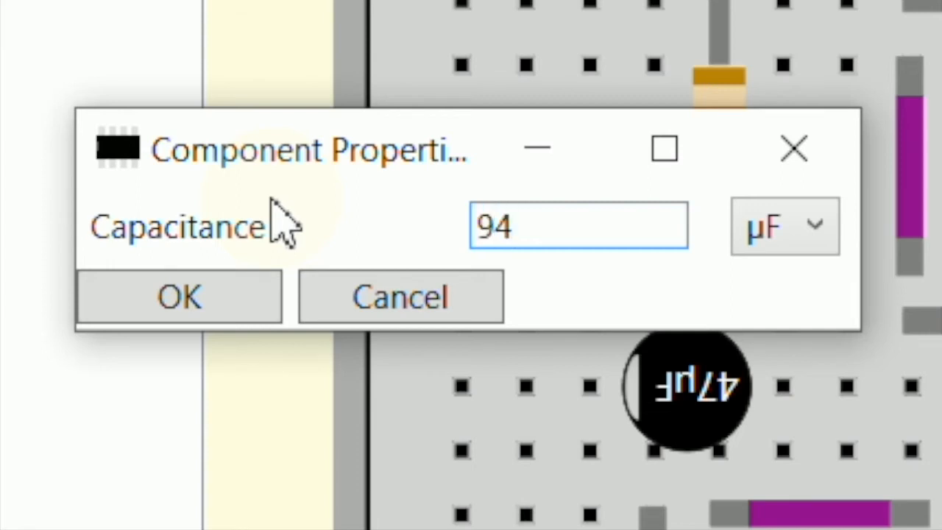
left_click(189, 294)
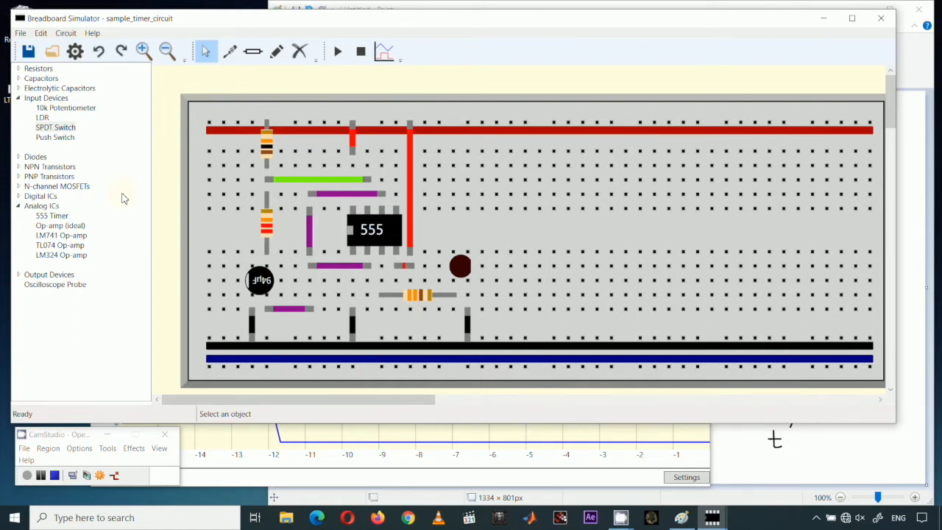
Set the resistance of the horizontal resistor below the LED to 1000 Ω.
right_click(420, 297)
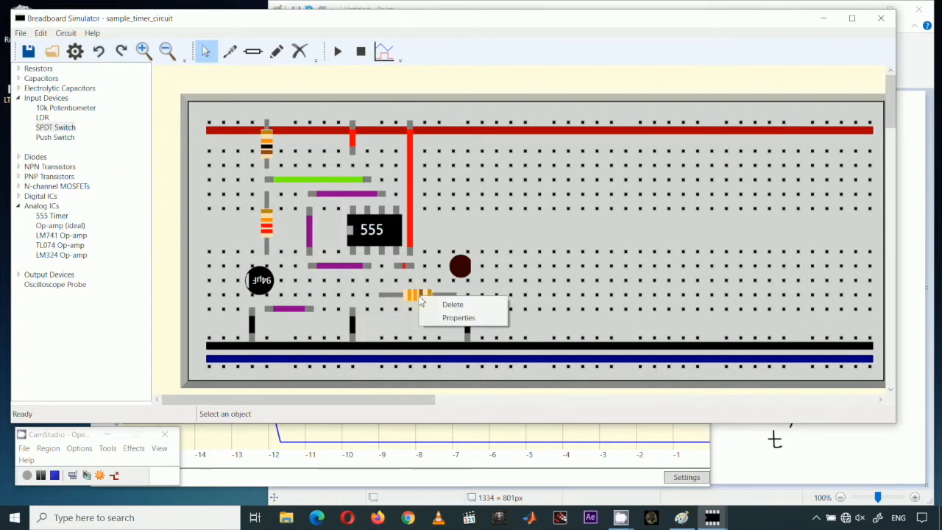
left_click(435, 318)
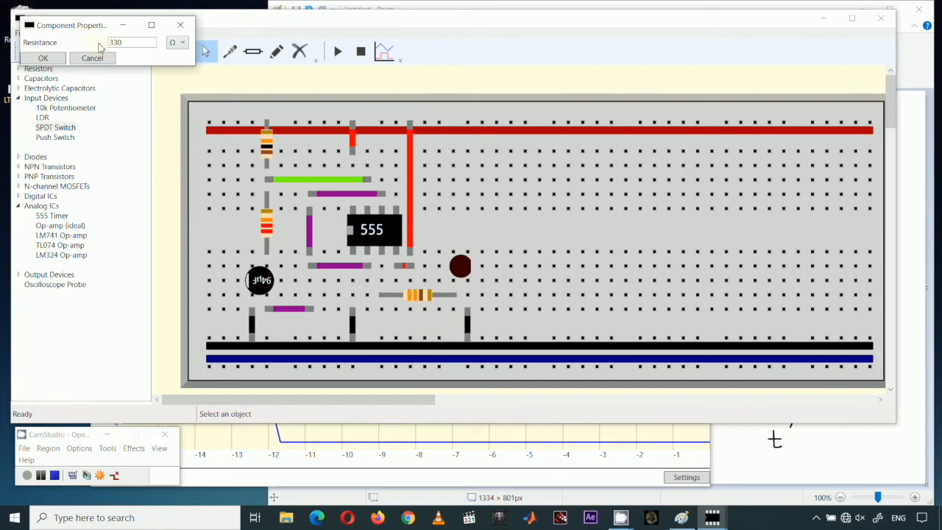
left_click_drag(74, 27, 179, 209)
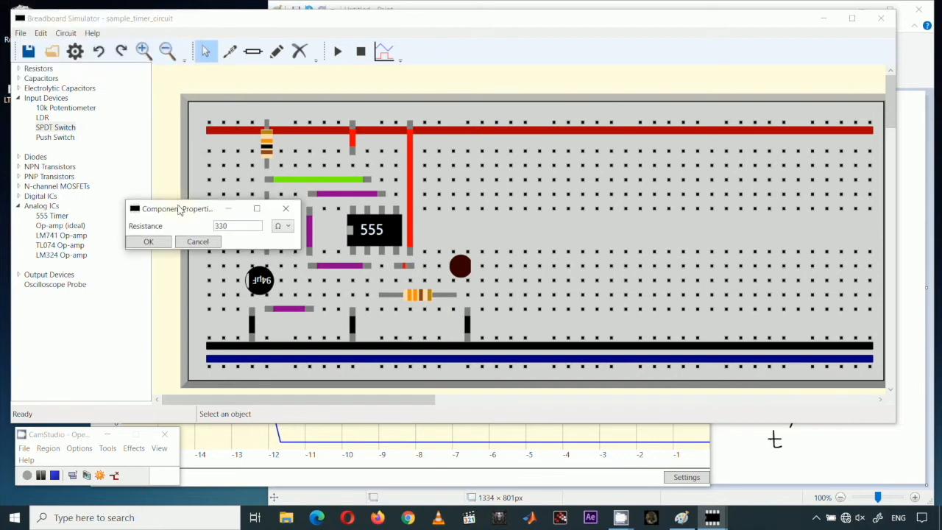
double_click(224, 228)
type("1000")
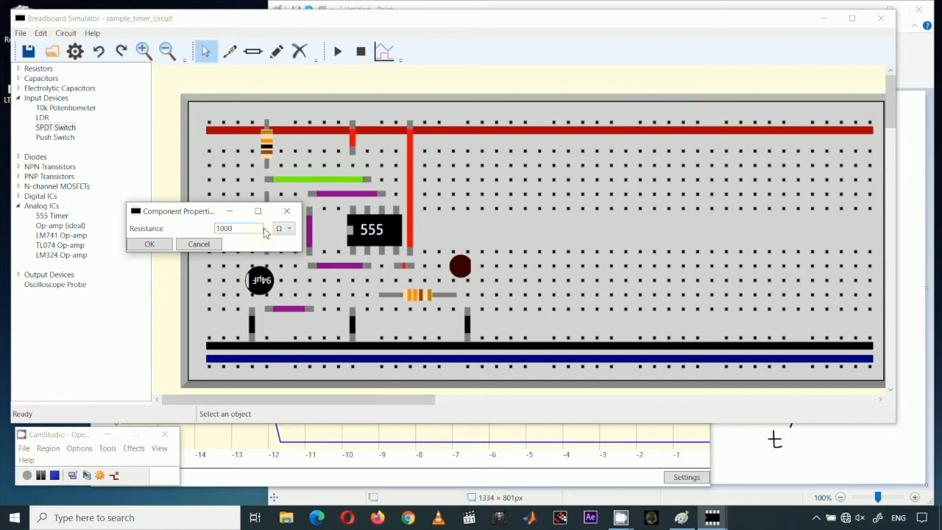
left_click(155, 247)
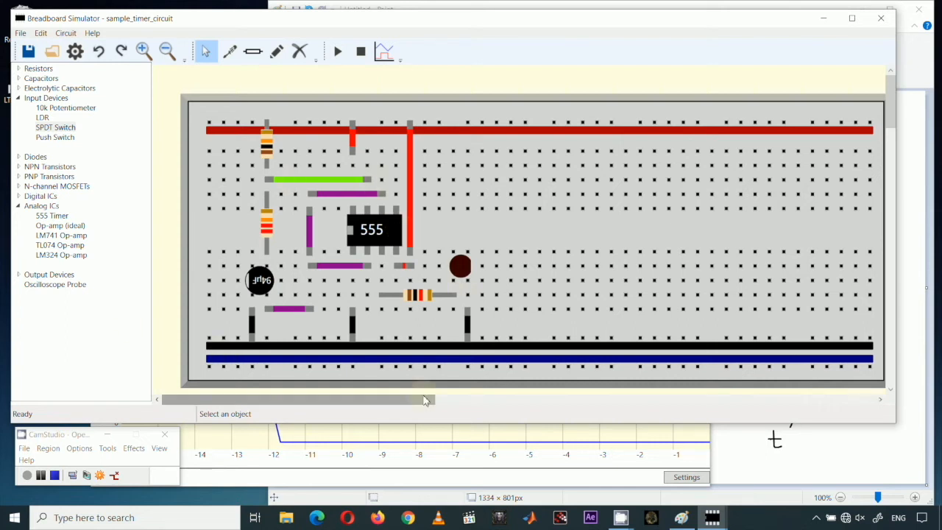
Open the Astable sample circuit from the 555 Timer samples without saving the changes to the current breadboard.
left_click(64, 34)
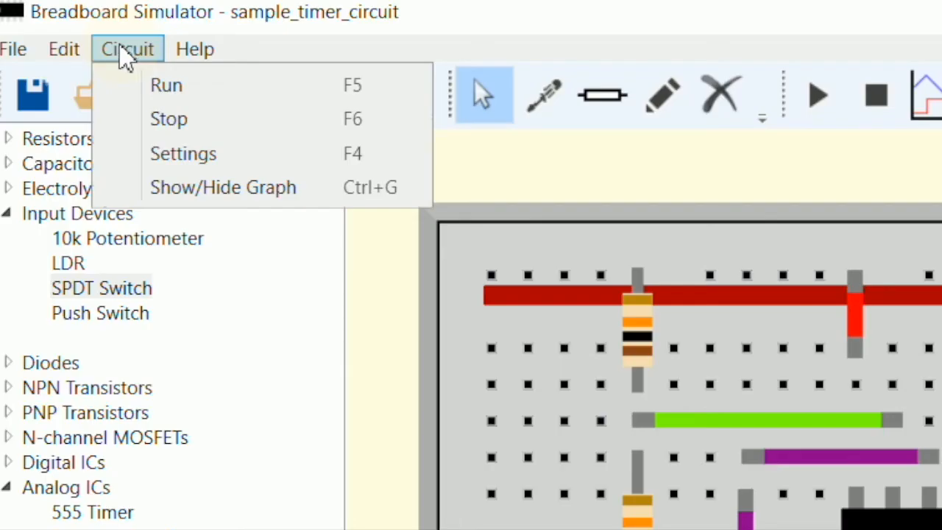
left_click(171, 196)
left_click(14, 51)
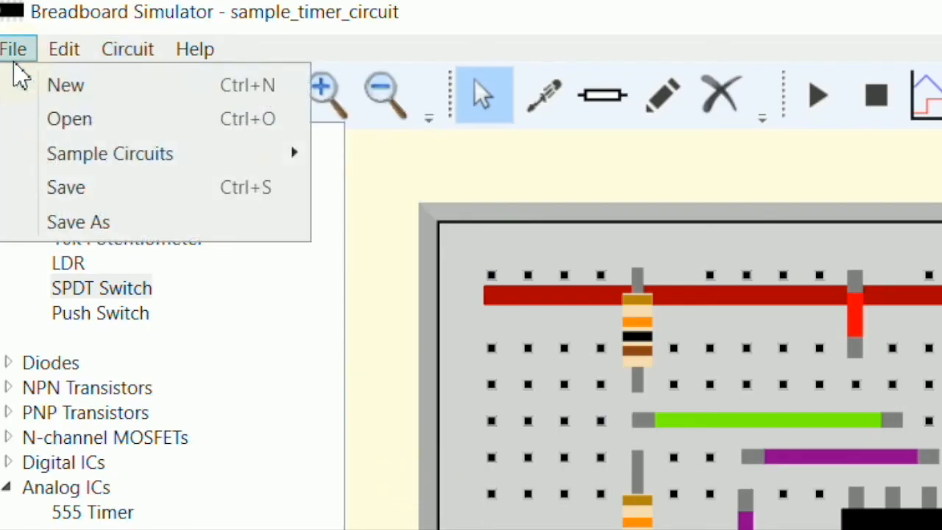
mouse_move(147, 170)
mouse_move(408, 168)
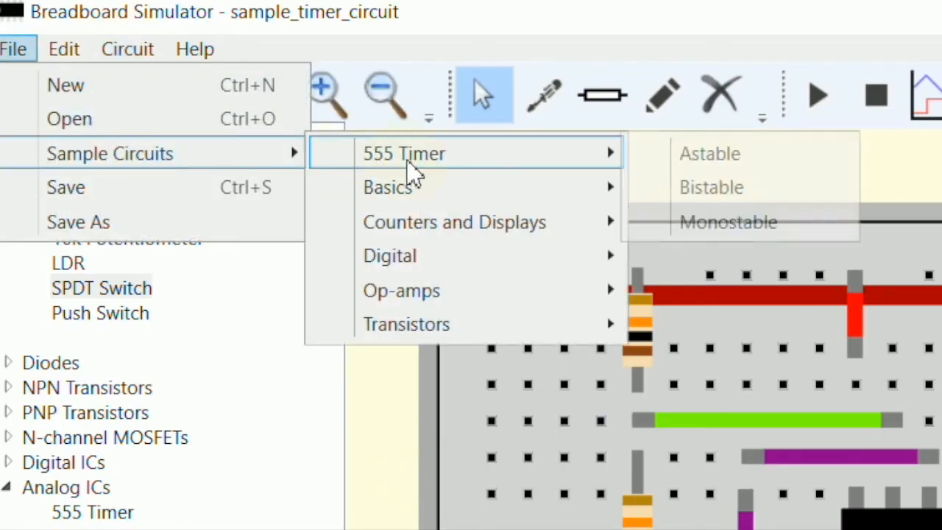
left_click(673, 164)
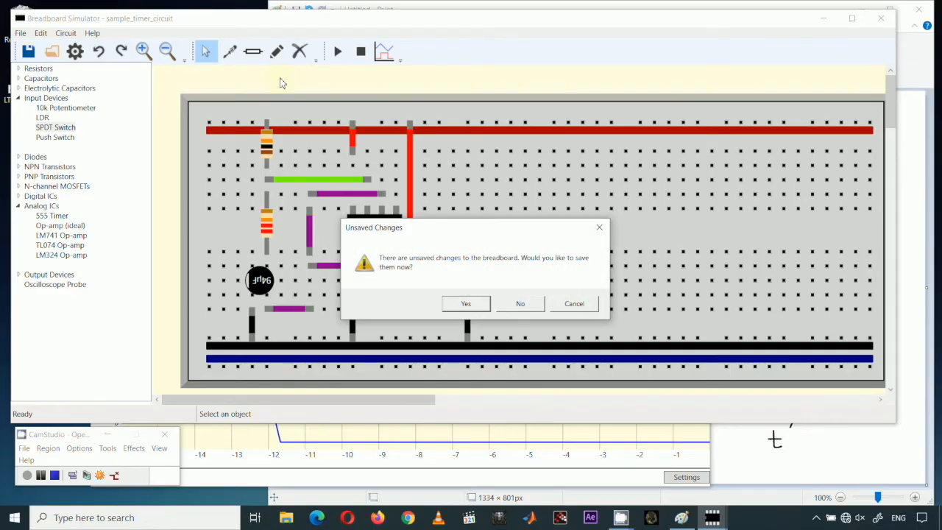
left_click(520, 304)
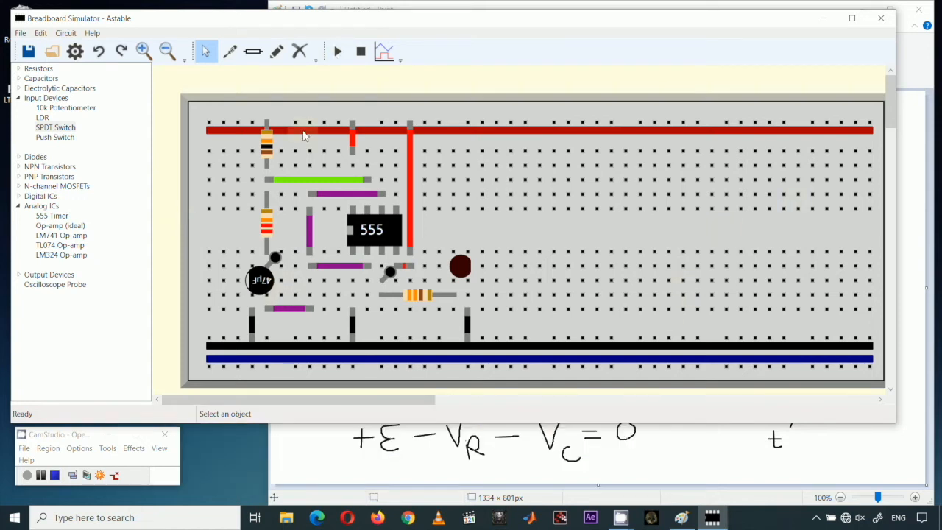
Zoom the Astable breadboard out two levels, and shrink and reposition the simulator window around it.
left_click(168, 52)
left_click(171, 54)
left_click_drag(895, 422, 666, 319)
mouse_move(473, 20)
left_mouse_down()
mouse_move(493, 18)
mouse_move(469, 16)
left_mouse_up()
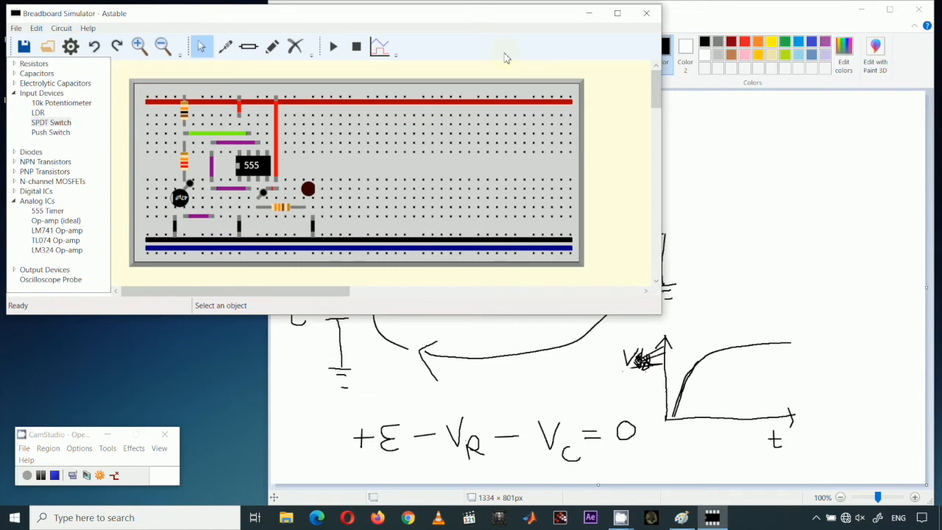
Run the astable simulation, place the graph window beneath the breadboard, examine the blinking LED circuit, and stop the simulation.
left_click(333, 47)
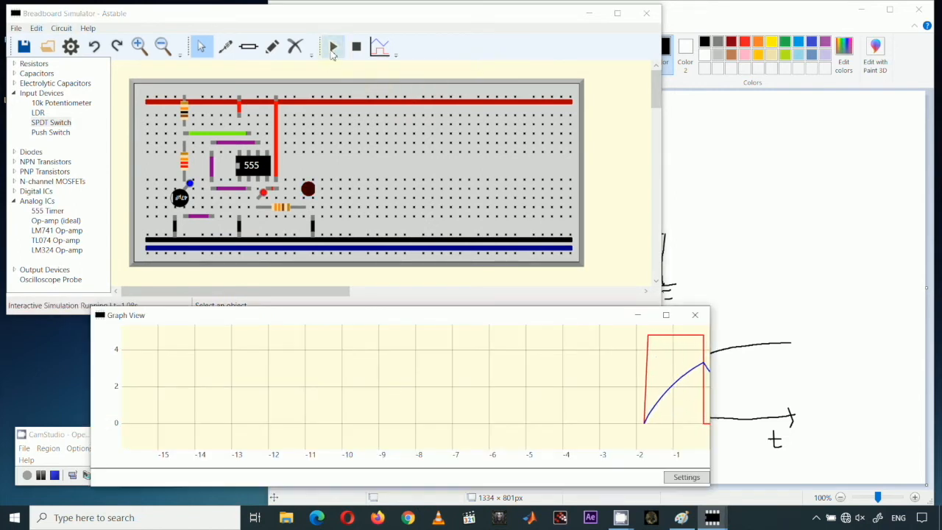
left_click_drag(330, 321, 300, 336)
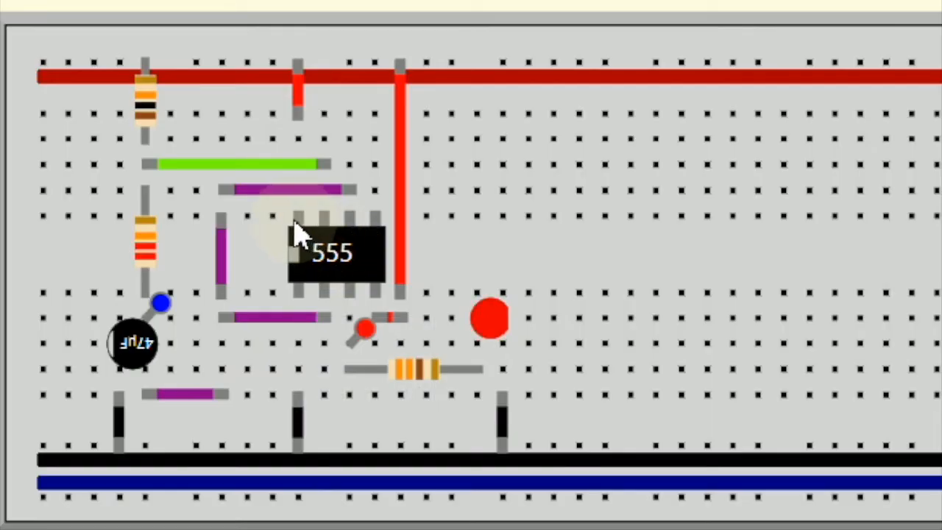
mouse_move(299, 292)
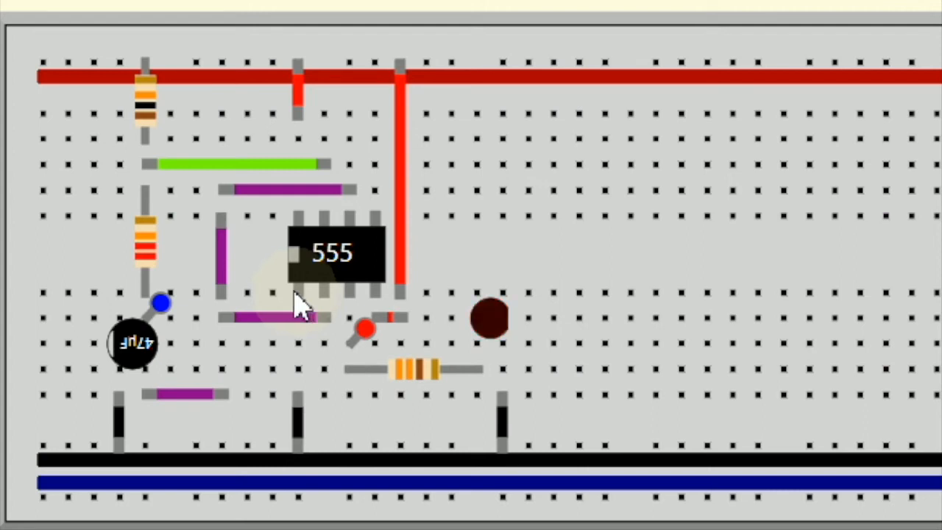
mouse_move(403, 172)
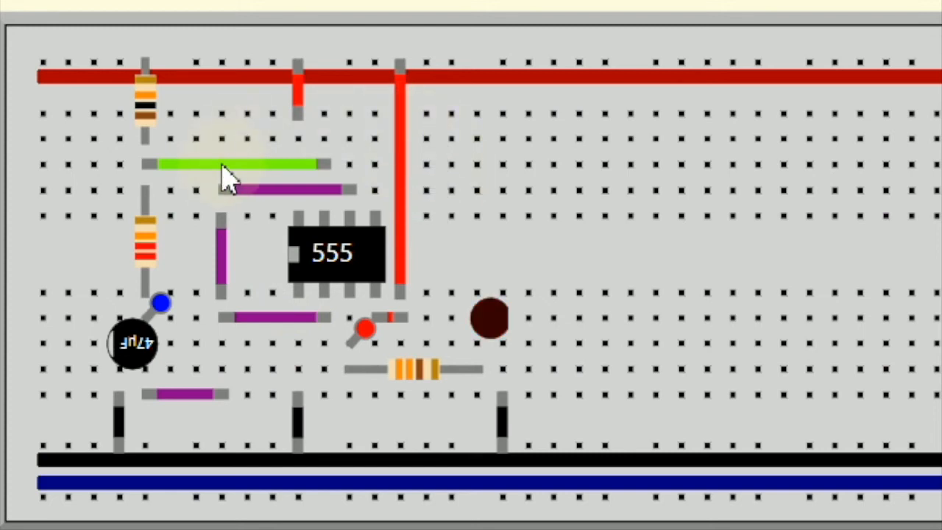
mouse_move(228, 178)
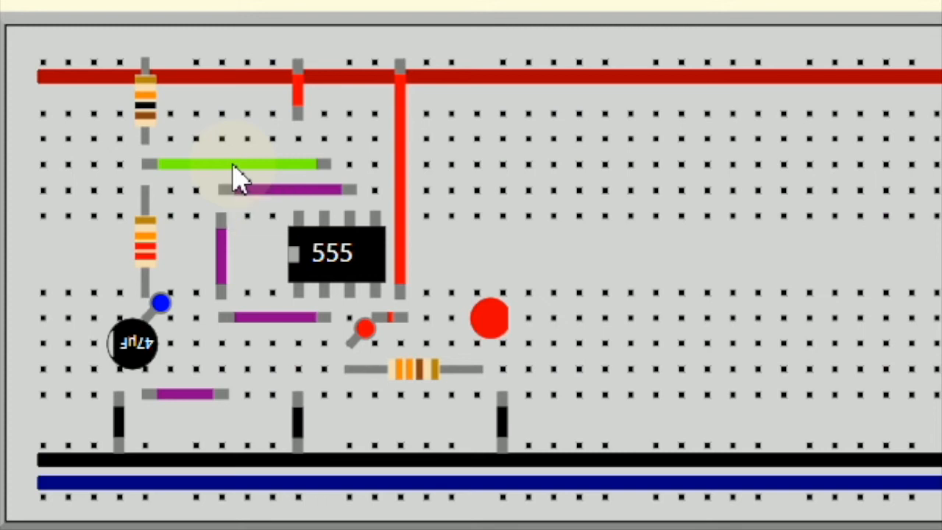
mouse_move(239, 163)
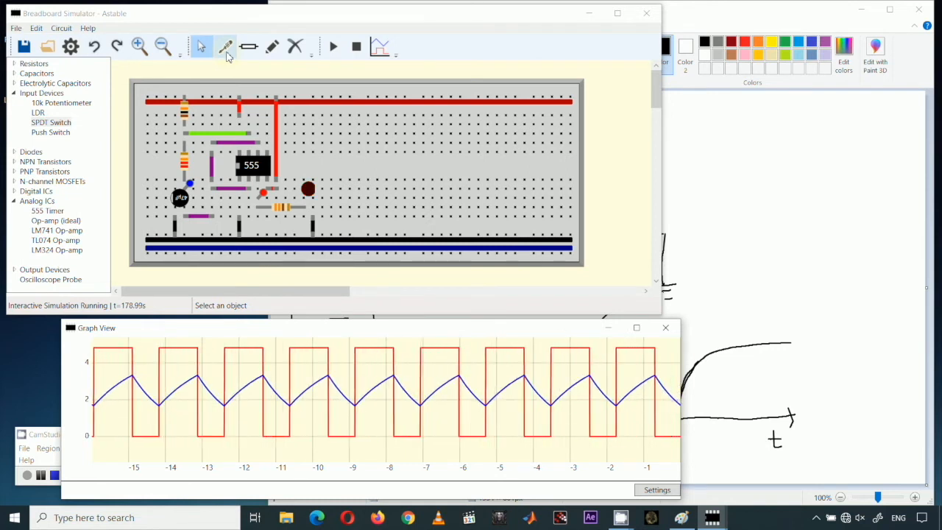
left_click(357, 47)
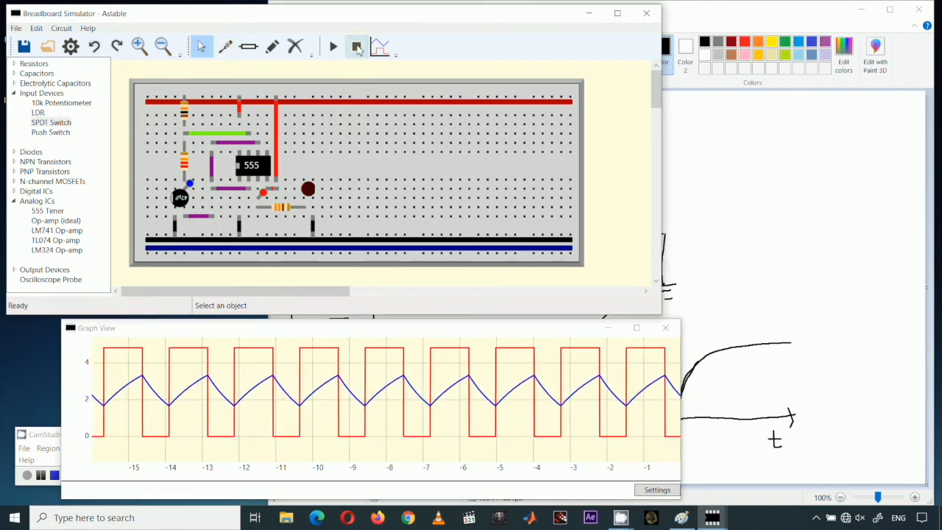
Close the graph window and replace the Astable circuit with a new blank breadboard.
left_click(665, 327)
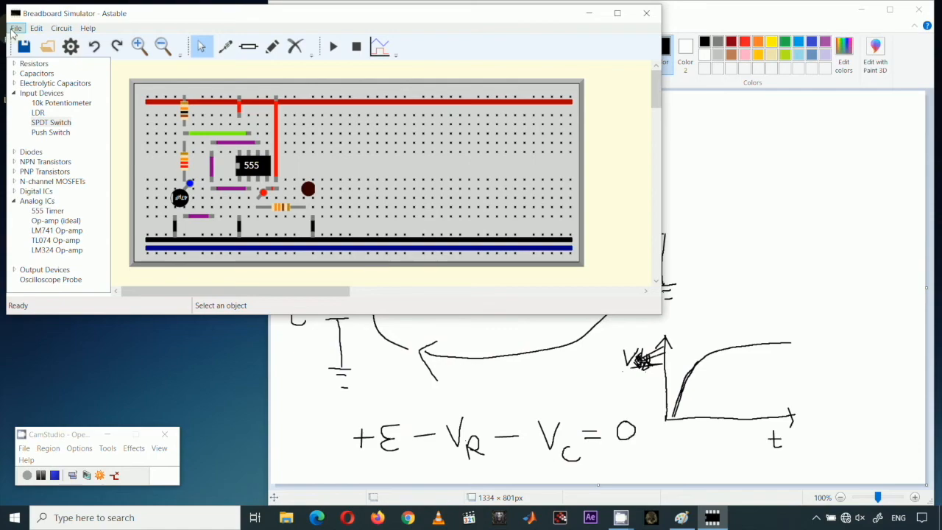
left_click(37, 95)
left_click(110, 138)
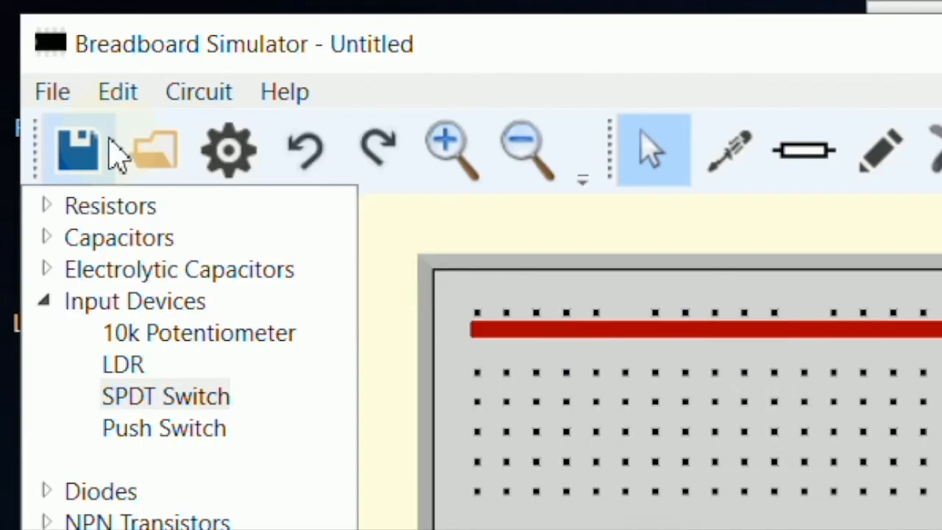
Place a push switch from the input devices just below the red power rail and shift it one hole across and down.
left_click(43, 301)
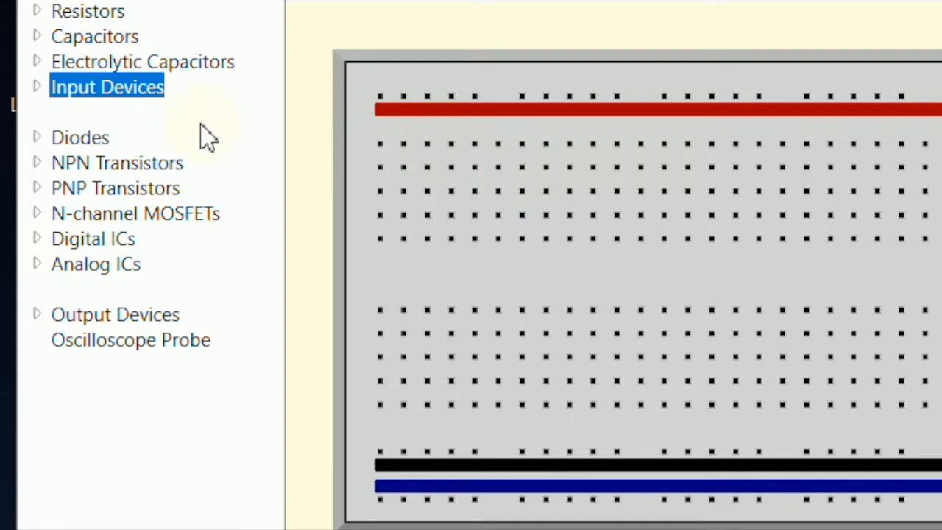
left_click(37, 88)
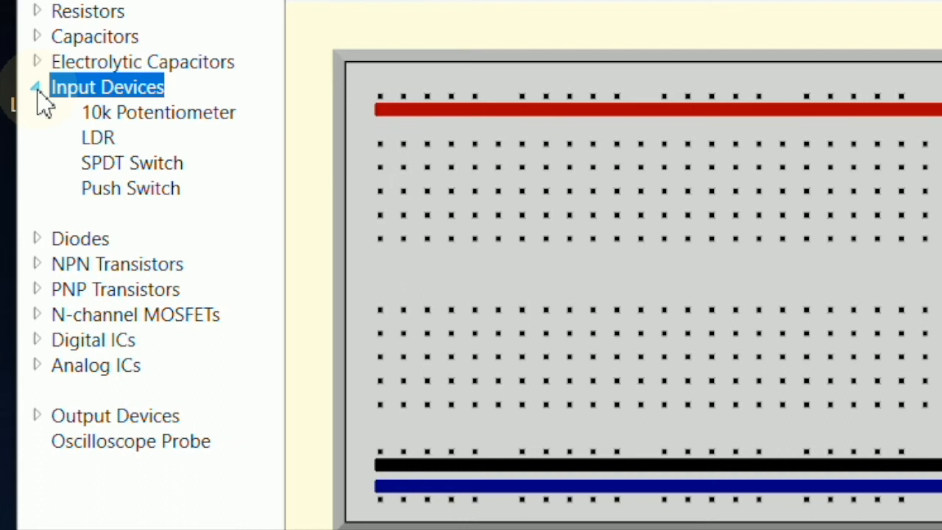
left_click(145, 190)
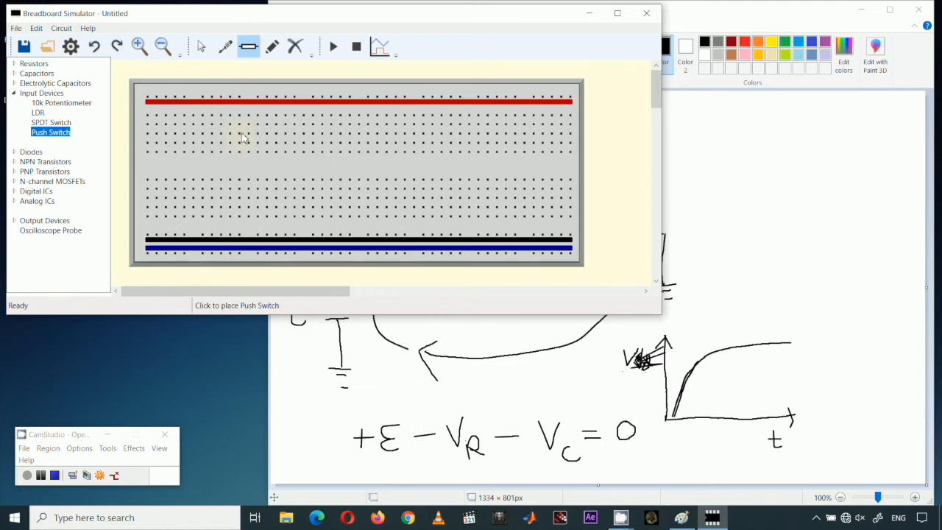
left_click(259, 119)
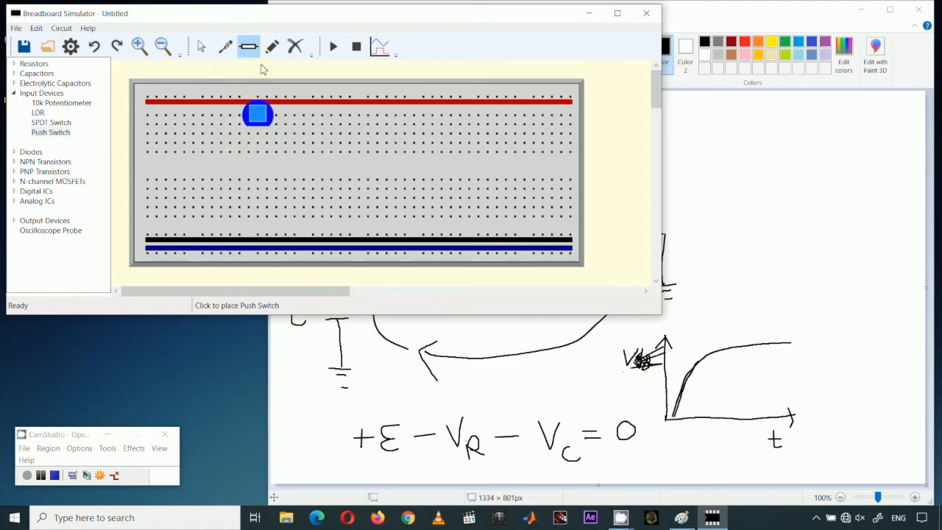
left_click(201, 48)
mouse_move(258, 116)
left_mouse_down()
mouse_move(275, 120)
mouse_move(268, 124)
left_mouse_up()
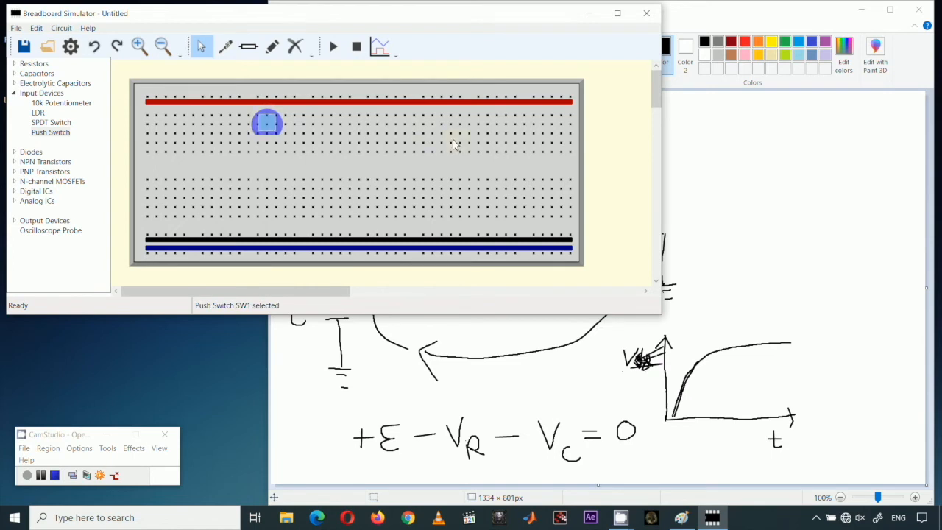
left_click(317, 143)
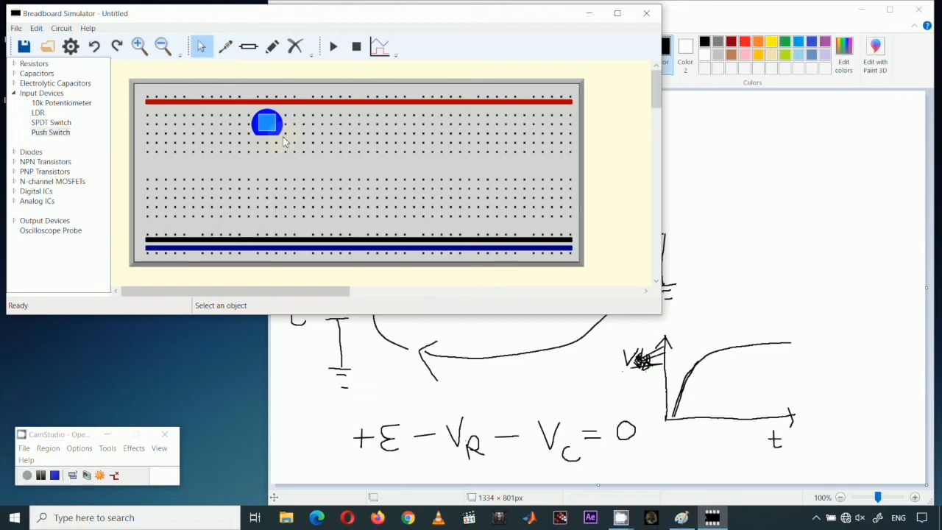
Switch to Paint and sketch the push switch's top view above the circuit diagram, with a square button and two filled vertical contact strips.
left_click(829, 203)
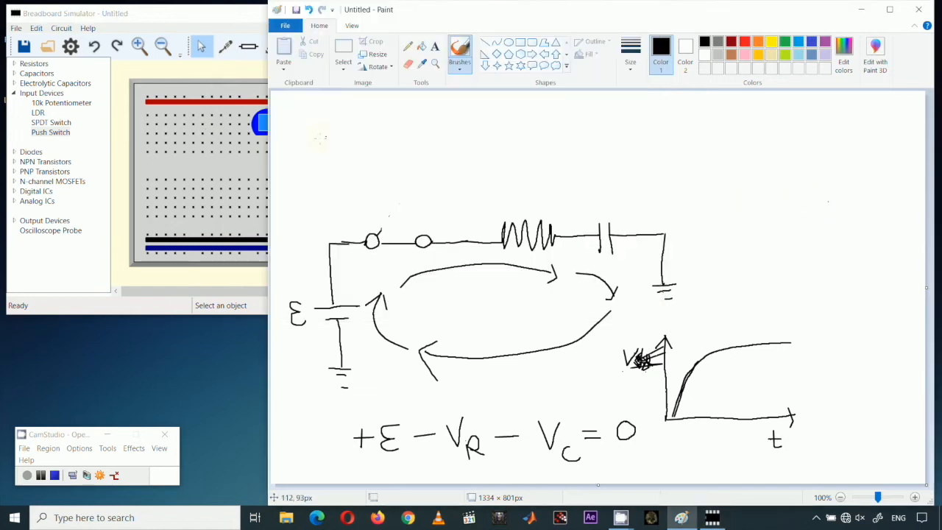
left_click(166, 13)
left_click(690, 24)
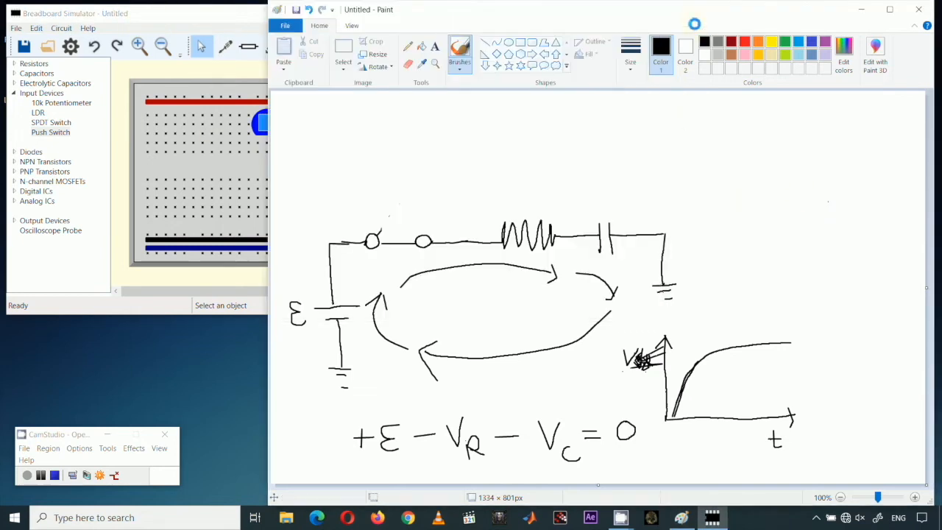
mouse_move(347, 142)
left_mouse_down()
mouse_move(304, 143)
mouse_move(333, 115)
mouse_move(318, 137)
left_mouse_up()
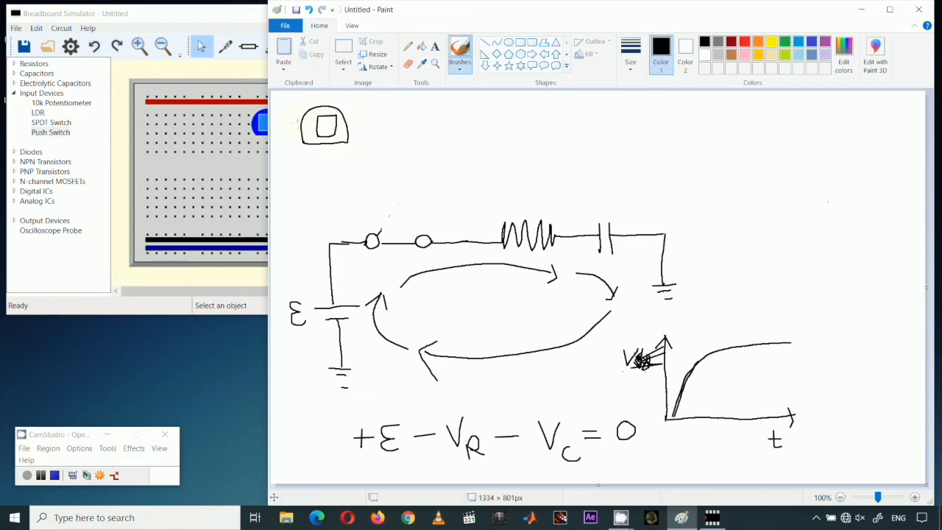
mouse_move(310, 122)
left_mouse_down()
mouse_move(308, 145)
mouse_move(311, 122)
mouse_move(334, 145)
mouse_move(307, 148)
left_mouse_up()
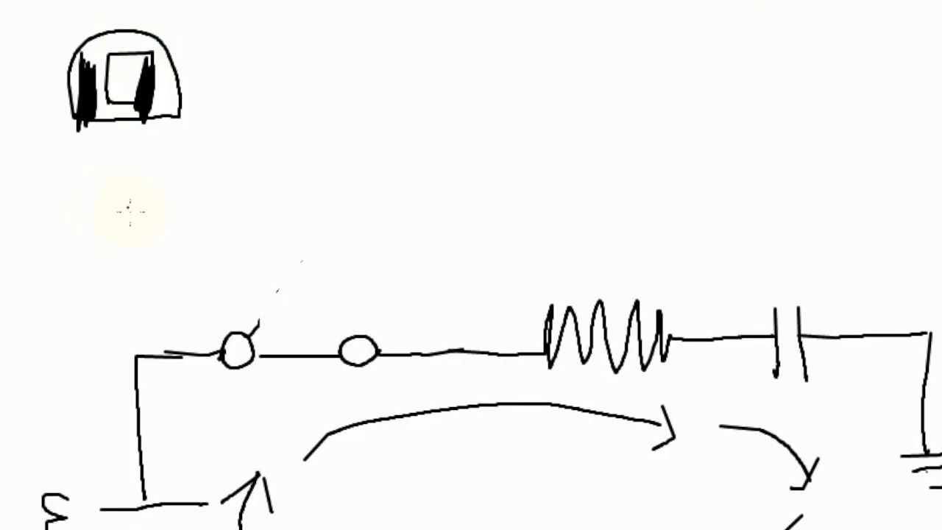
Sketch the push switch's side view beneath its top view, showing the button cap, the body and the legs.
mouse_move(81, 204)
left_mouse_down()
mouse_move(81, 239)
mouse_move(147, 211)
mouse_move(209, 203)
mouse_move(130, 236)
mouse_move(80, 242)
left_mouse_up()
mouse_move(110, 185)
left_mouse_down()
mouse_move(158, 184)
mouse_move(186, 209)
left_mouse_up()
mouse_move(110, 185)
left_mouse_down()
mouse_move(104, 315)
mouse_move(145, 237)
mouse_move(146, 213)
mouse_move(201, 305)
mouse_move(216, 258)
mouse_move(200, 209)
left_mouse_up()
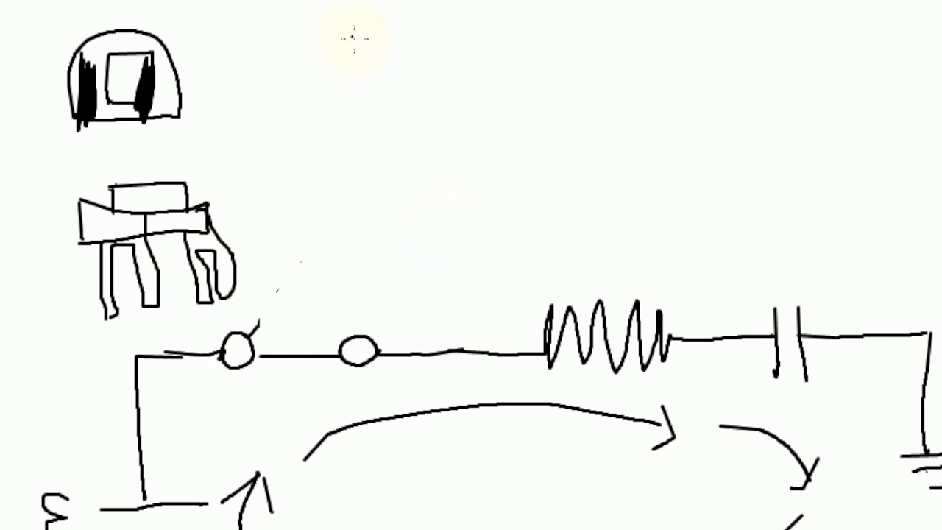
Sketch the push switch's inside beside the top view, as a rounded outline containing two contacts with narrow legs.
mouse_move(297, 84)
left_mouse_down()
mouse_move(432, 122)
mouse_move(297, 84)
mouse_move(314, 103)
left_mouse_up()
left_click_drag(332, 150, 333, 172)
left_click_drag(379, 103, 382, 100)
mouse_move(388, 173)
left_mouse_down()
mouse_move(392, 150)
mouse_move(393, 175)
left_mouse_up()
left_click_drag(333, 124, 333, 147)
left_click_drag(391, 136, 397, 150)
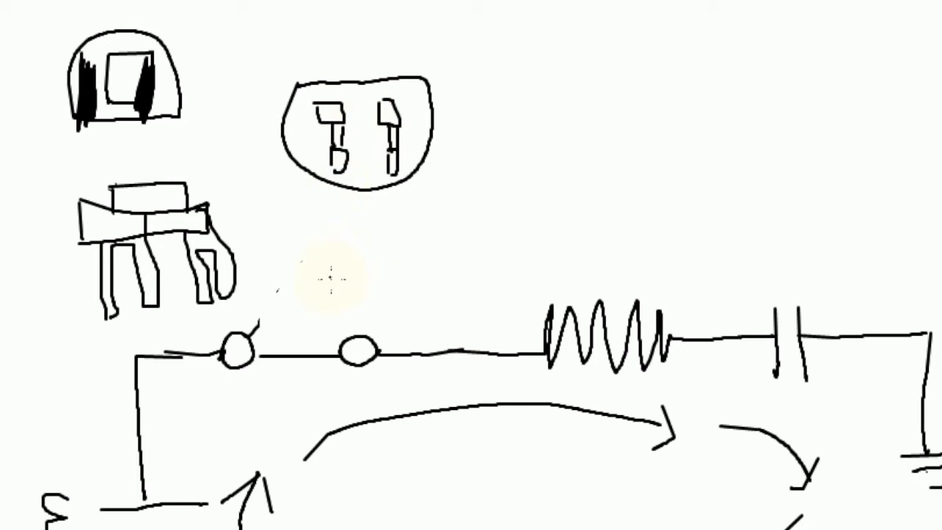
Draw a switch symbol with two terminals and an open lever, and replace the lever with a closed line joining the terminals.
mouse_move(321, 256)
left_mouse_down()
mouse_move(340, 257)
mouse_move(319, 255)
left_mouse_up()
mouse_move(407, 255)
left_mouse_down()
mouse_move(420, 253)
mouse_move(405, 245)
left_mouse_up()
left_click_drag(340, 256, 398, 217)
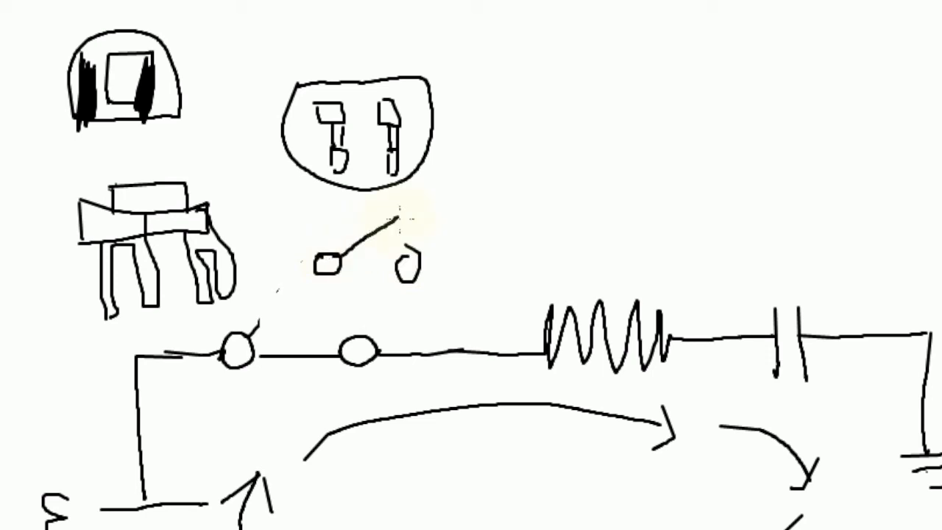
mouse_move(403, 220)
left_mouse_down()
mouse_move(373, 227)
mouse_move(356, 249)
mouse_move(343, 221)
left_mouse_up()
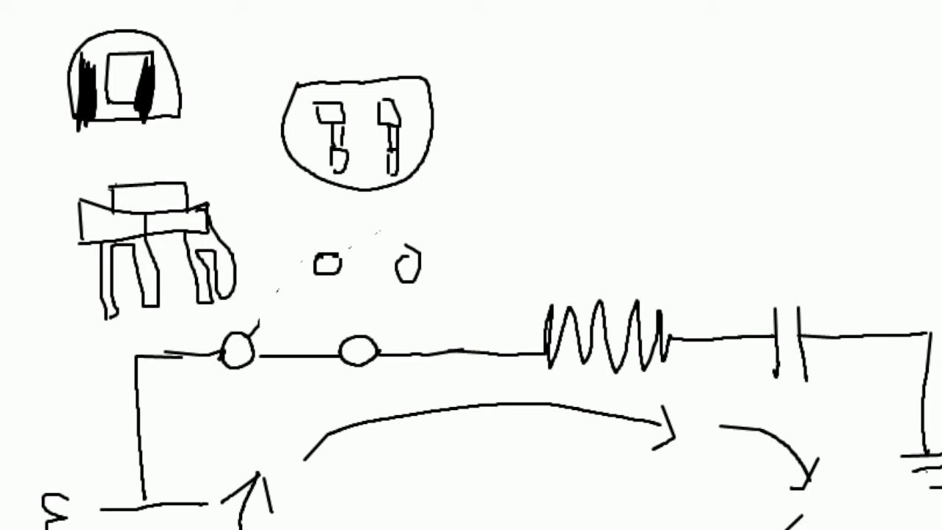
left_click_drag(340, 263, 417, 254)
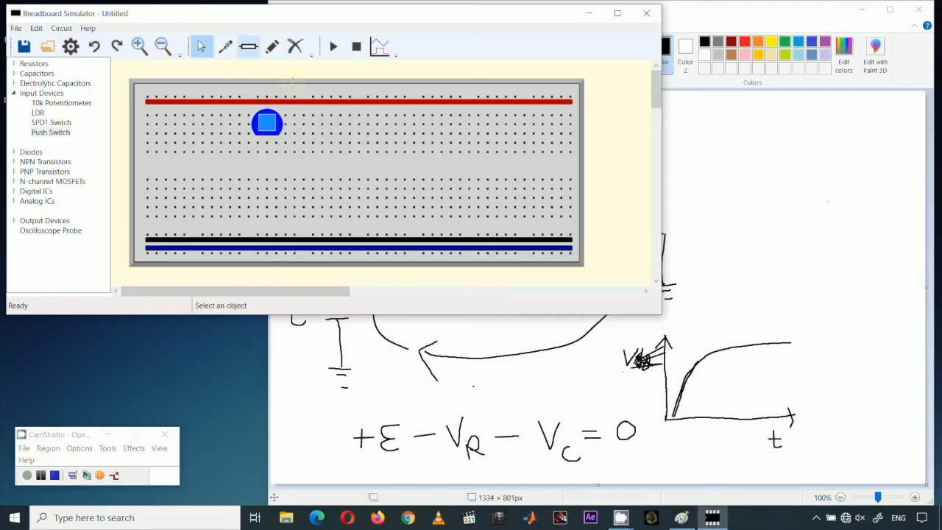
Place a red LED from the output devices on the simulator breadboard across from the push switch and enlarge the view two levels.
left_click(14, 93)
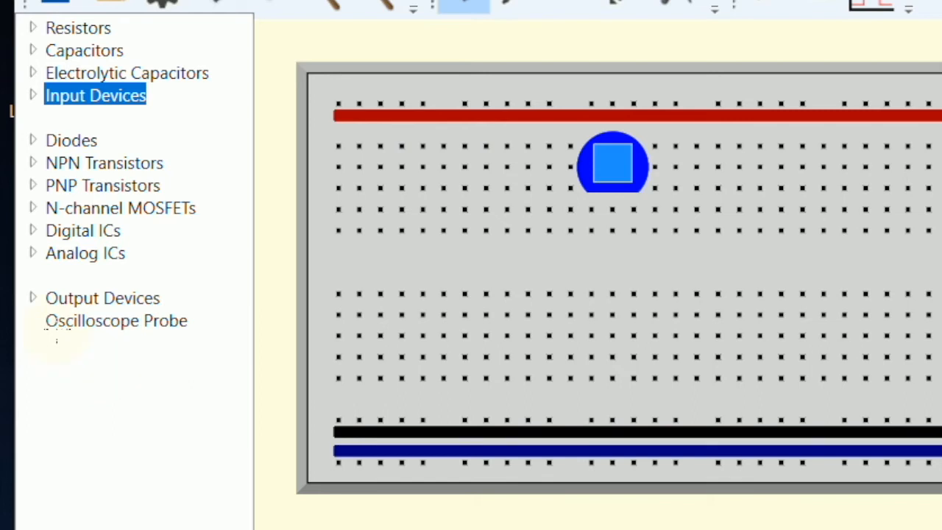
left_click(32, 297)
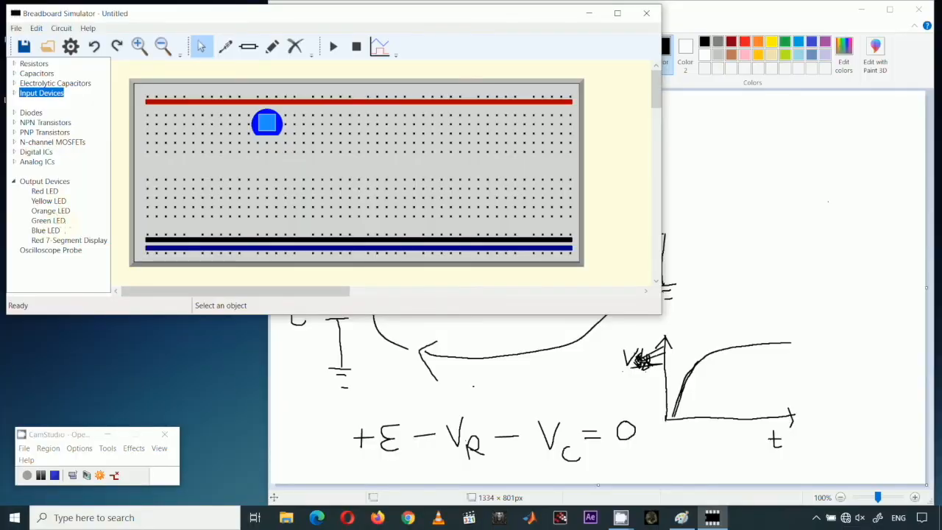
left_click(44, 191)
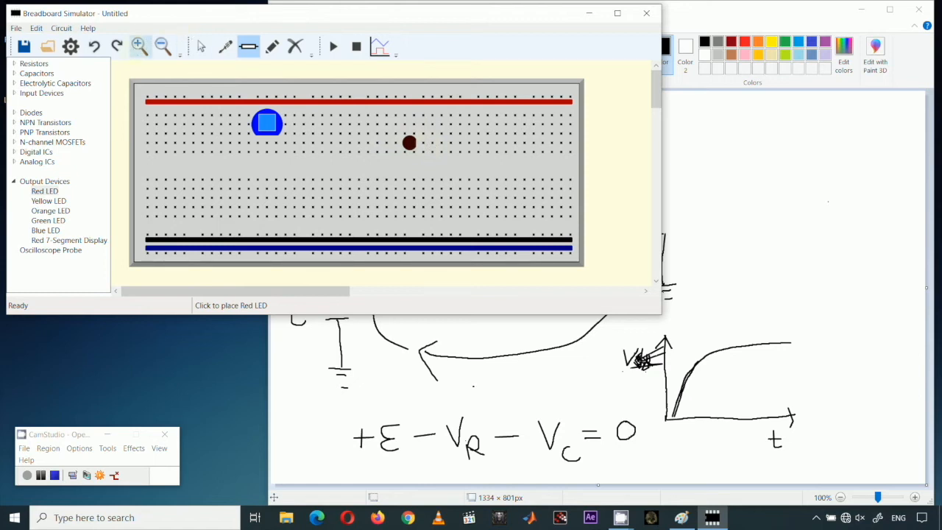
left_click(139, 46)
left_click(139, 46)
left_click_drag(218, 290, 288, 290)
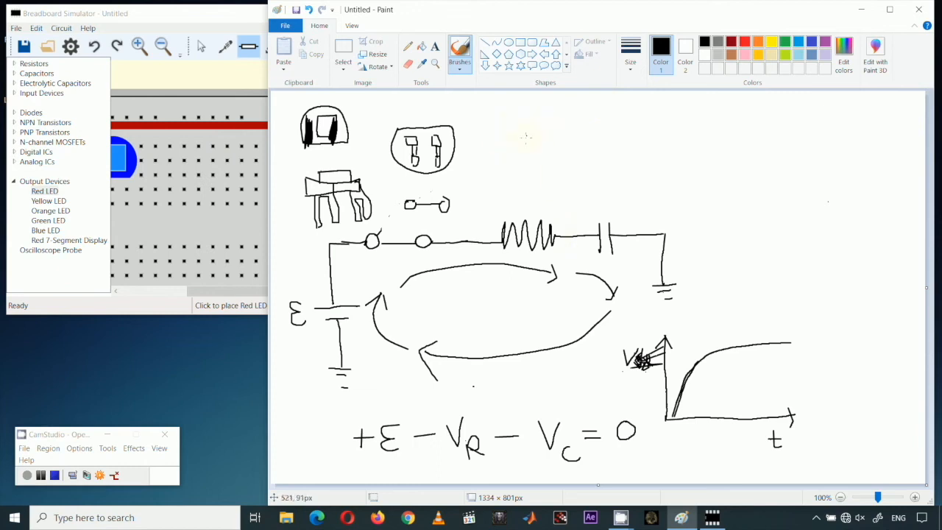
Sketch an LED's side view in Paint above the resistor, marking its longer leg + and its shorter leg −.
left_click_drag(518, 122, 541, 142)
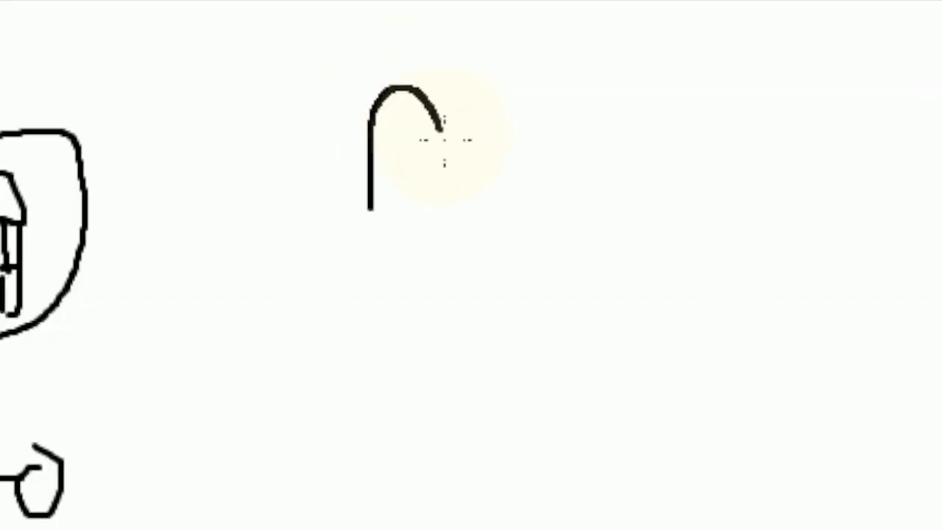
mouse_move(468, 200)
left_mouse_down()
mouse_move(421, 220)
mouse_move(350, 220)
left_mouse_up()
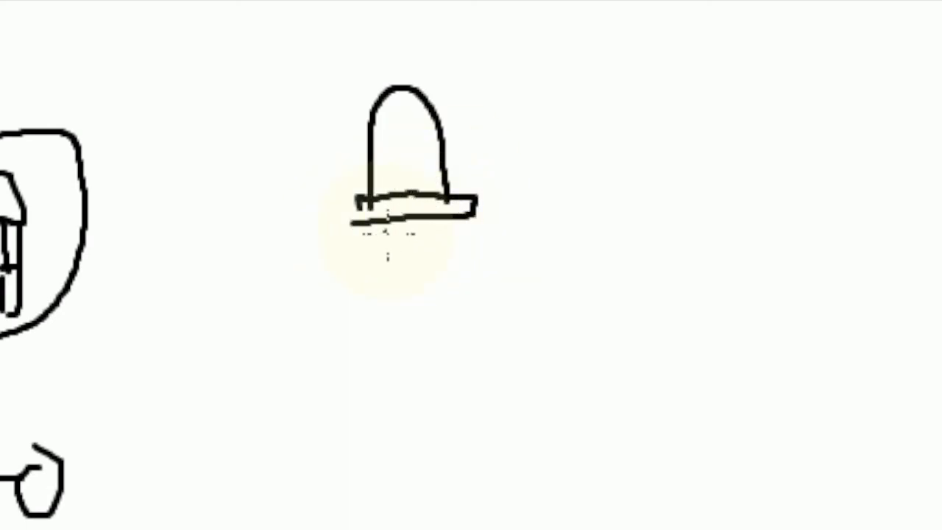
left_click_drag(400, 222, 406, 421)
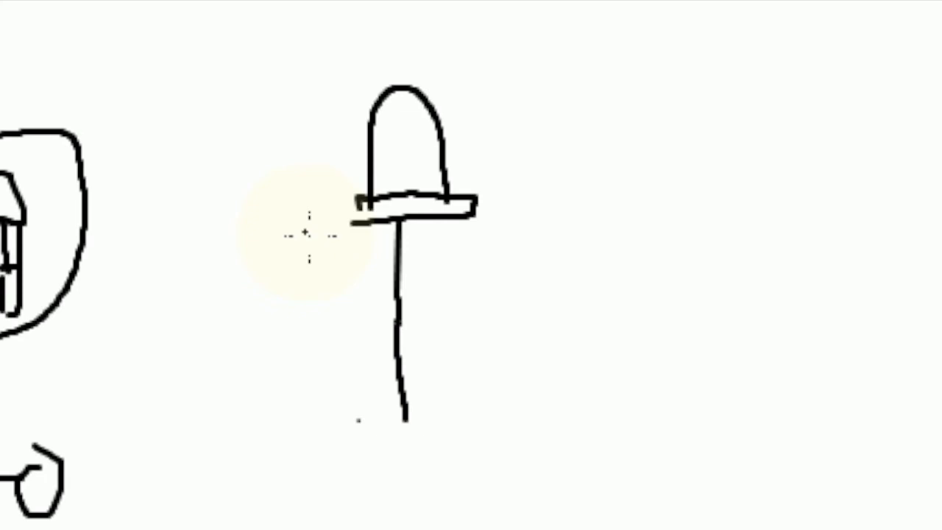
left_click_drag(355, 409, 359, 484)
left_click_drag(328, 447, 388, 445)
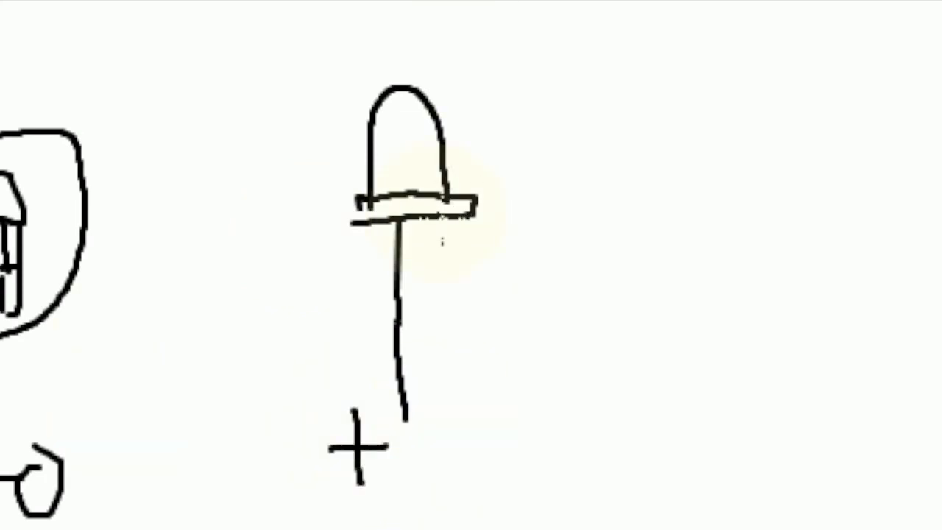
left_click_drag(440, 209, 454, 377)
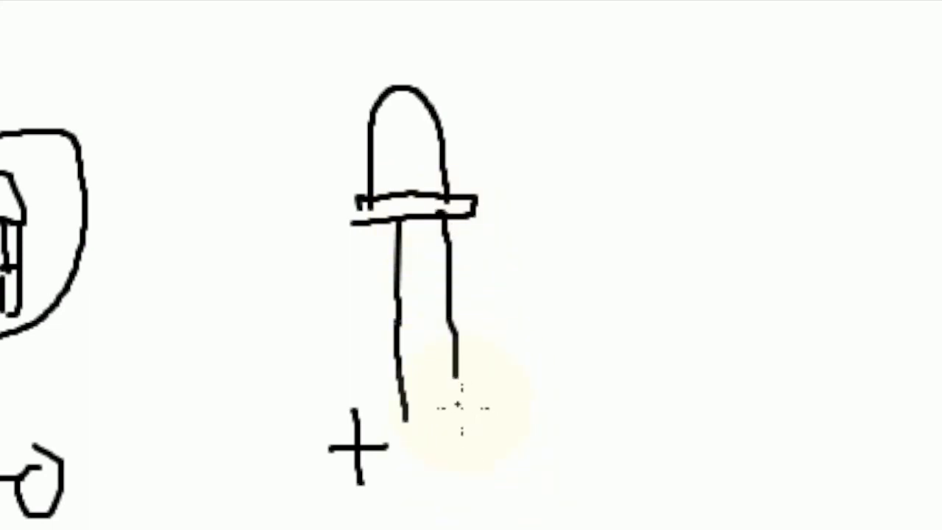
left_click_drag(454, 403, 504, 403)
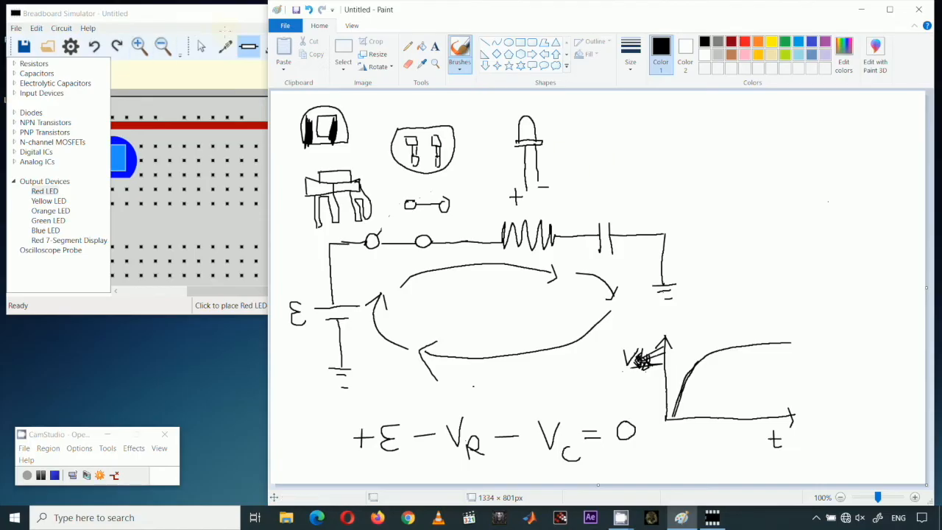
Sketch the LED's top view with one flat side beside the side view, marking the rounded side's leg + and the flat side's leg −.
left_click(221, 18)
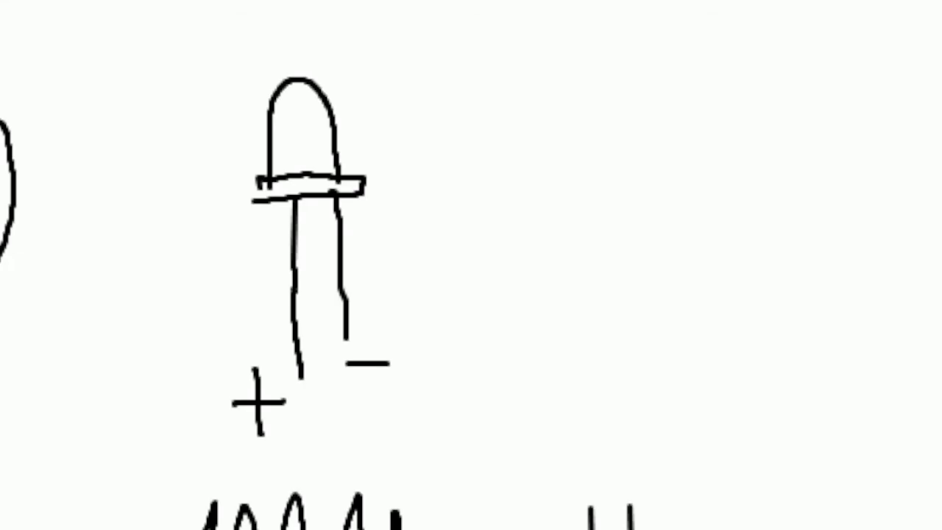
mouse_move(597, 122)
left_mouse_down()
mouse_move(514, 219)
mouse_move(604, 232)
mouse_move(617, 217)
left_mouse_up()
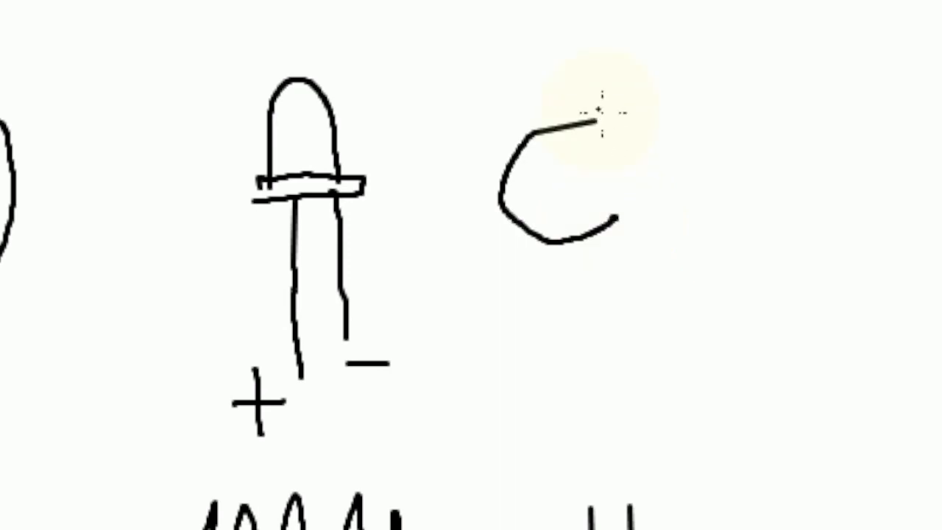
left_click_drag(603, 124, 615, 221)
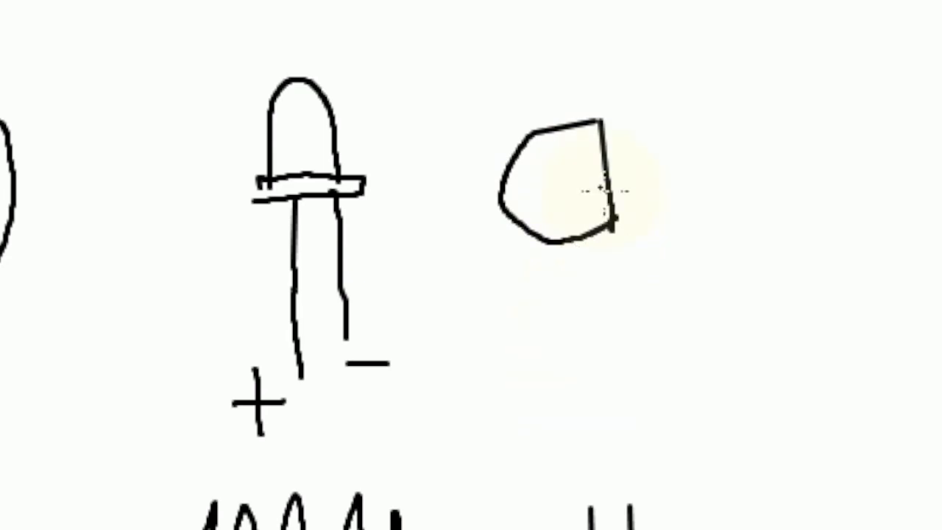
left_click_drag(531, 193, 521, 462)
left_click_drag(504, 426, 555, 422)
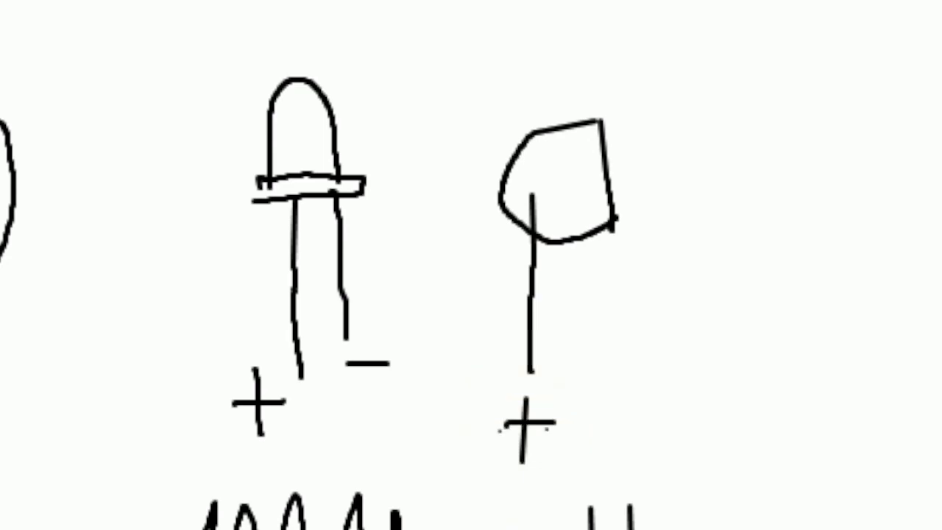
left_click_drag(596, 193, 590, 321)
left_click_drag(576, 364, 633, 373)
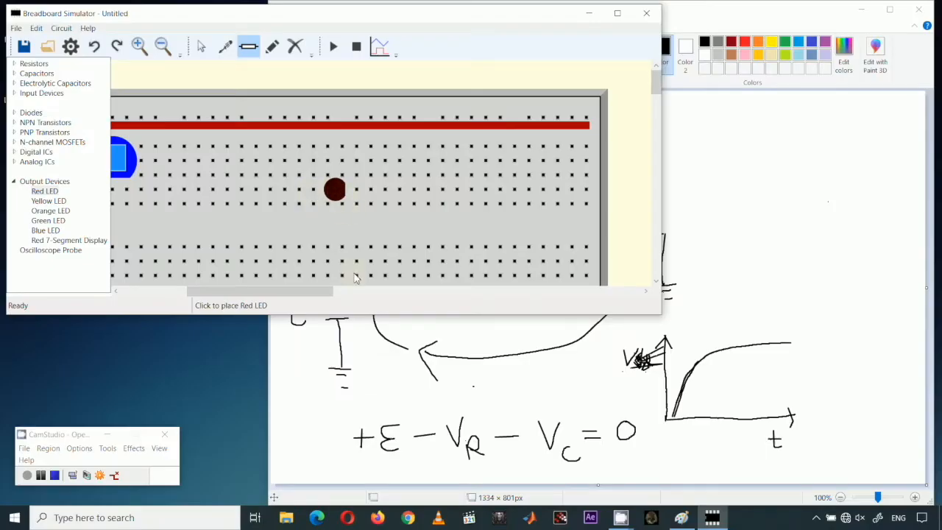
Attach an oscilloscope probe to the red LED's positive leg and start the interactive simulation.
left_click_drag(316, 292, 281, 301)
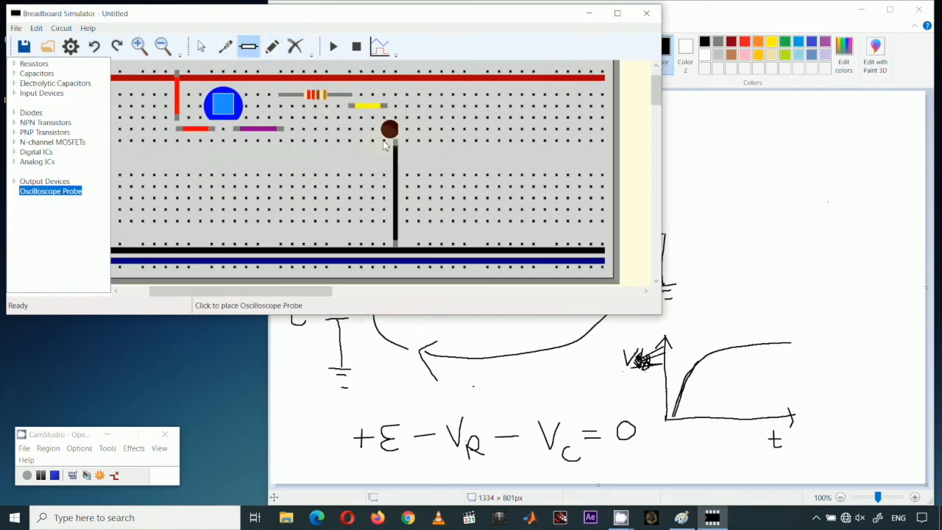
left_click(390, 133)
left_click(201, 46)
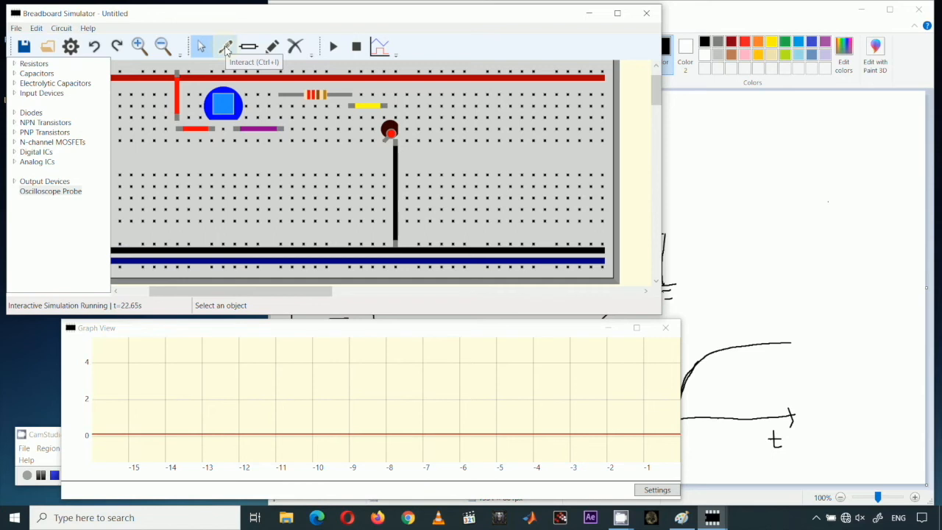
Operate the push switch on and off in the running simulation and watch the LED and the voltage graph.
left_click(225, 48)
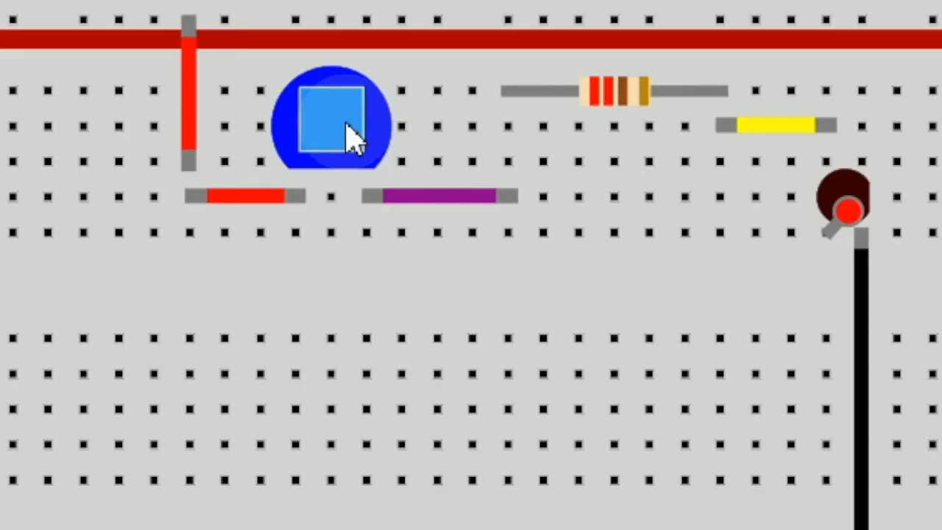
left_click(352, 139)
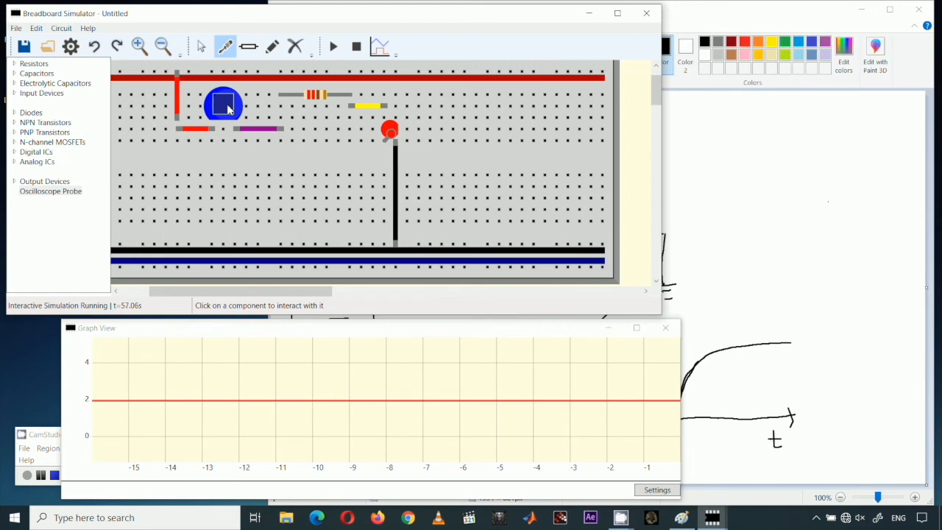
left_click(226, 103)
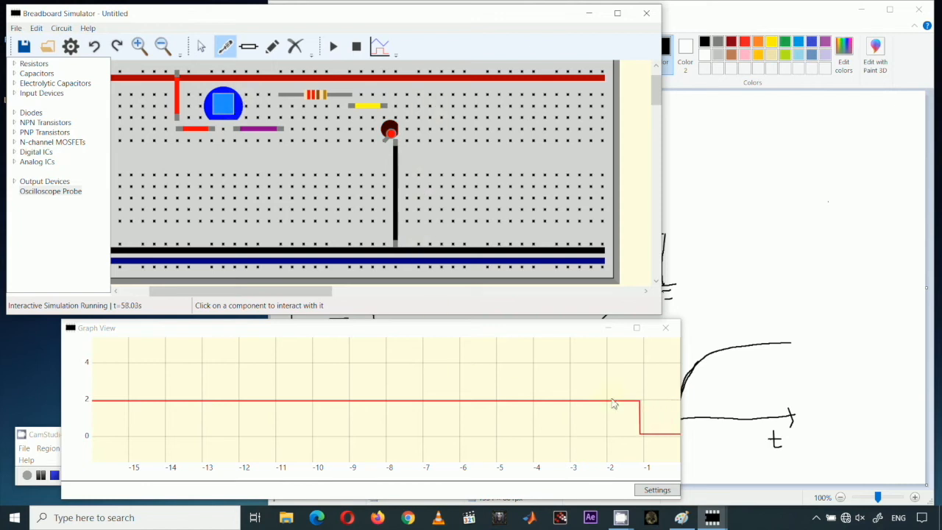
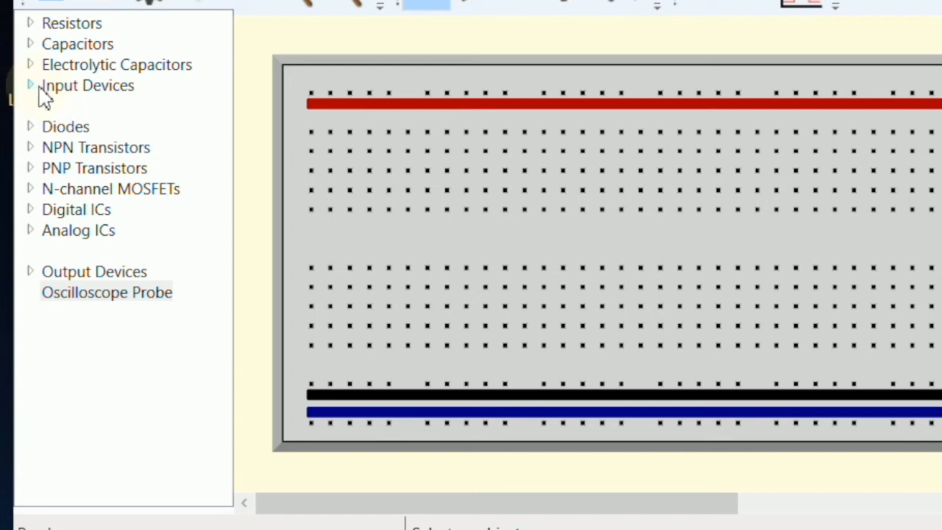
Place an SPDT switch from the input devices in the upper half of the empty breadboard and enlarge the view two levels.
left_click(33, 85)
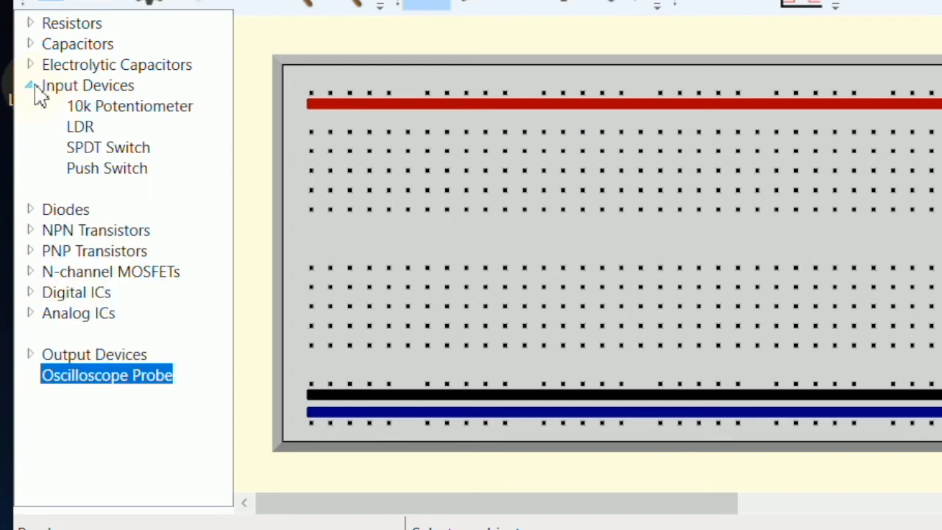
left_click(120, 155)
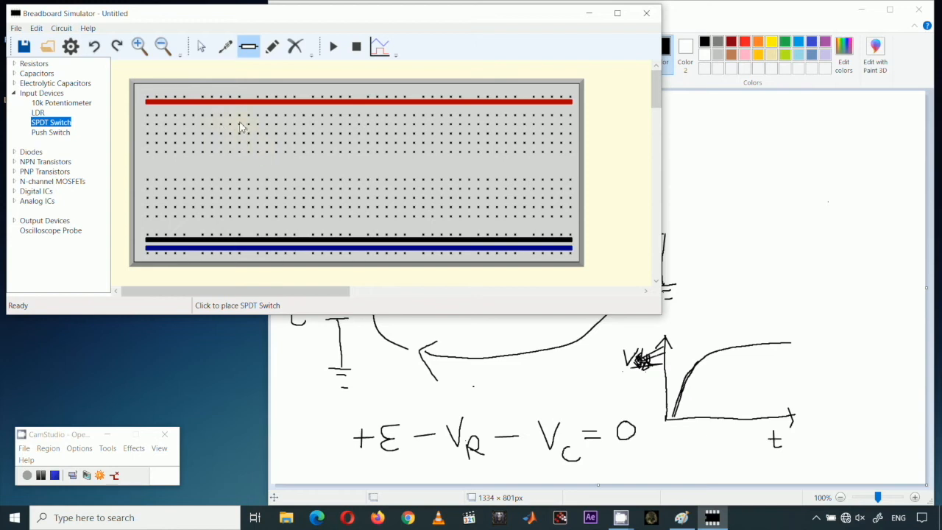
left_click(239, 126)
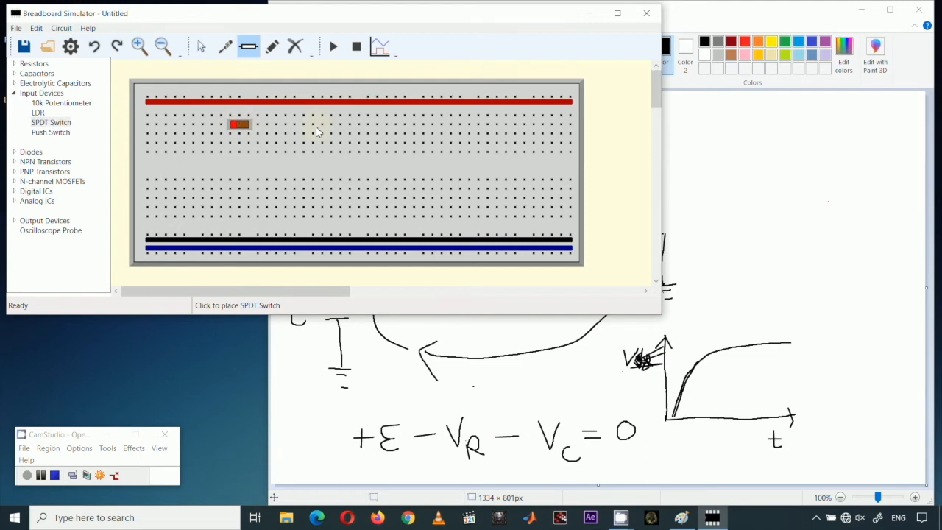
left_click(201, 46)
left_click_drag(242, 128, 267, 134)
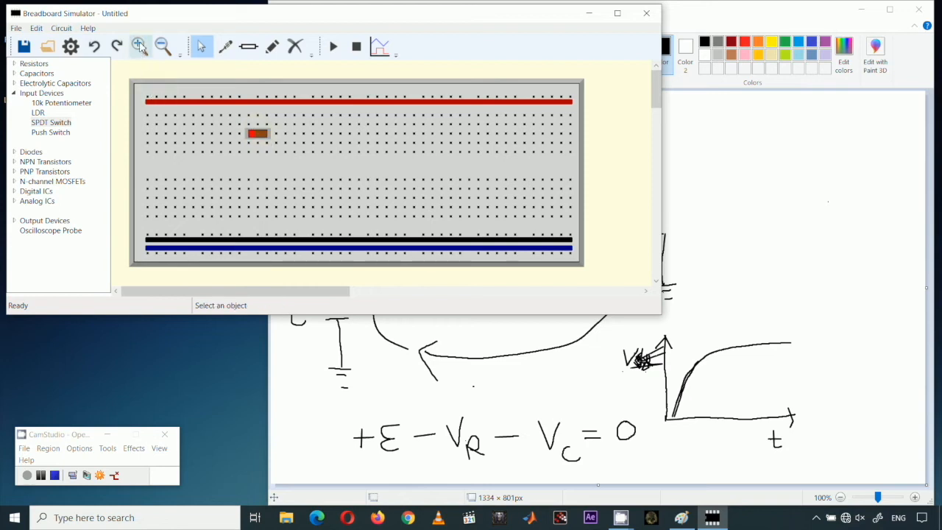
left_click(140, 46)
left_click(140, 47)
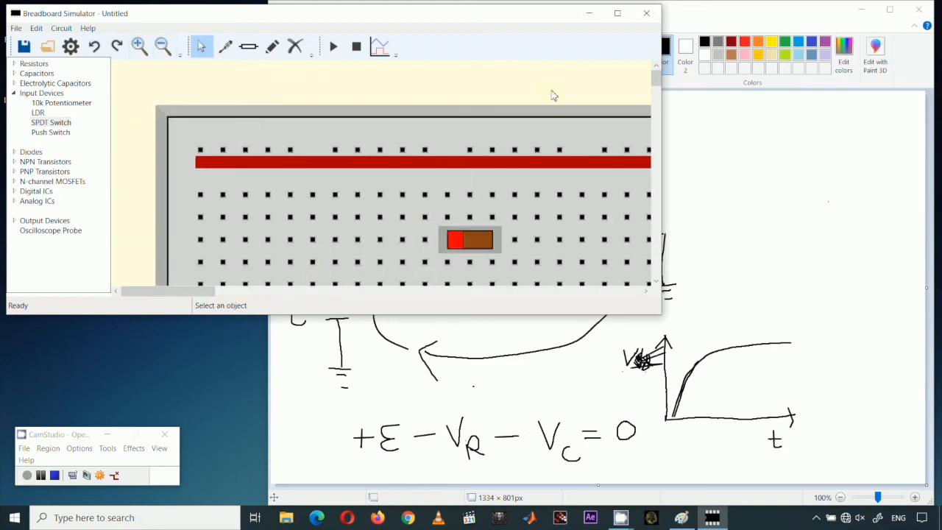
left_click_drag(654, 77, 655, 87)
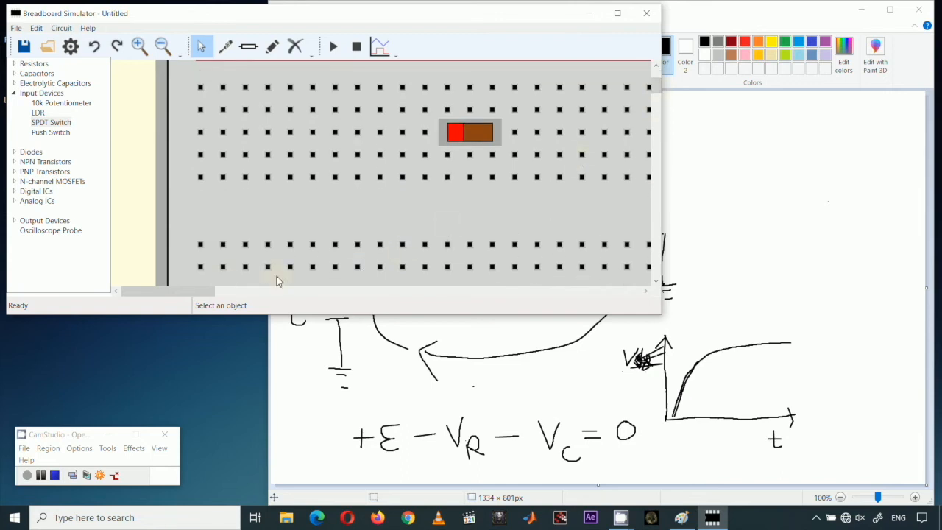
left_click_drag(201, 290, 227, 291)
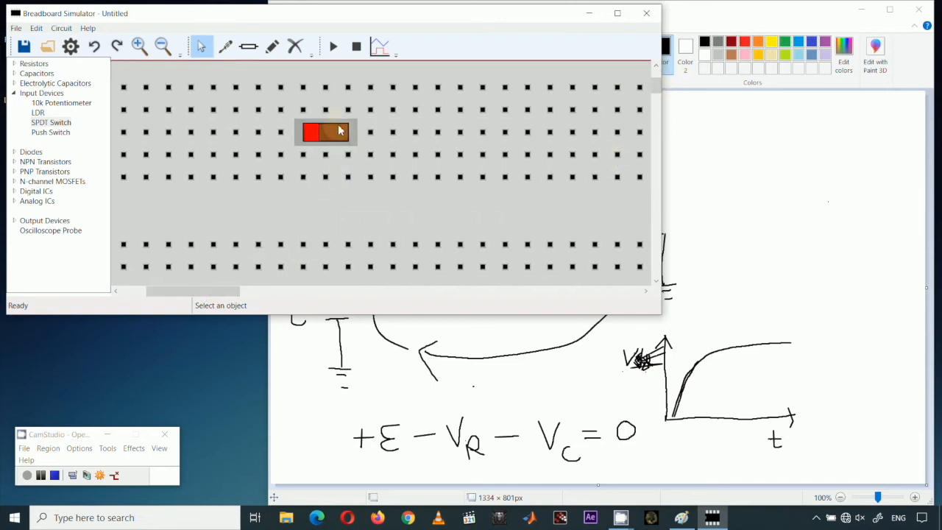
Switch to Paint and clear the old sketches above the series RC circuit.
key("alt+Tab")
left_click_drag(286, 103, 645, 226)
left_click(595, 55)
left_click(605, 82)
left_click(608, 42)
left_click(605, 56)
Add the title "Single Pole Double Throw (SPDT) Switch" at font size 18 above the circuit.
left_click(434, 46)
left_click(339, 121)
type("Single Pole Double Throw")
key("ctrl+a")
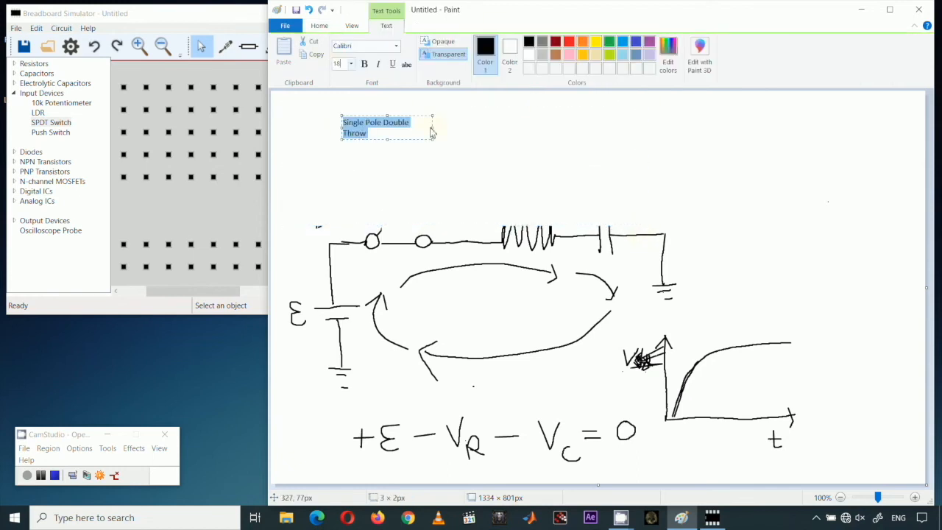
left_click_drag(432, 130, 542, 131)
left_click(397, 172)
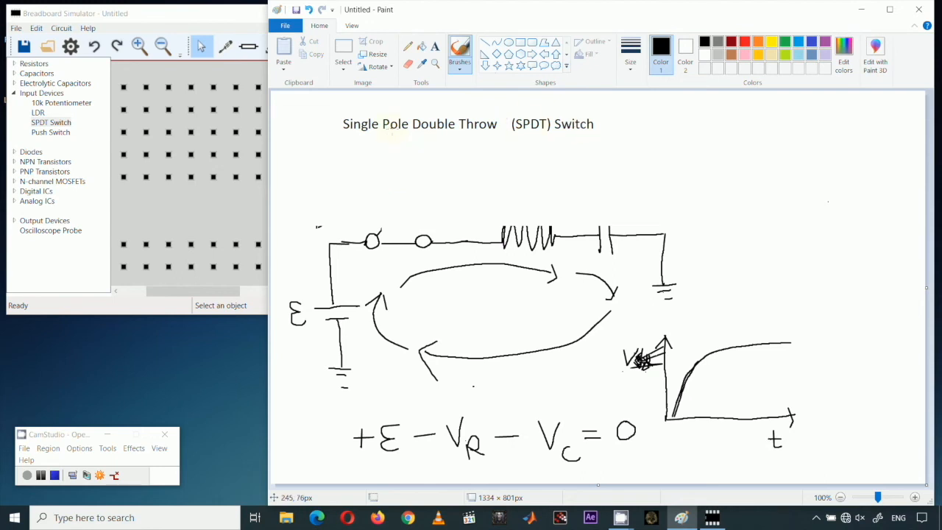
Add the label "input terminal" below the title, draw its lead ending in a dot, and draw two dotted output leads opposite.
type("input terminal")
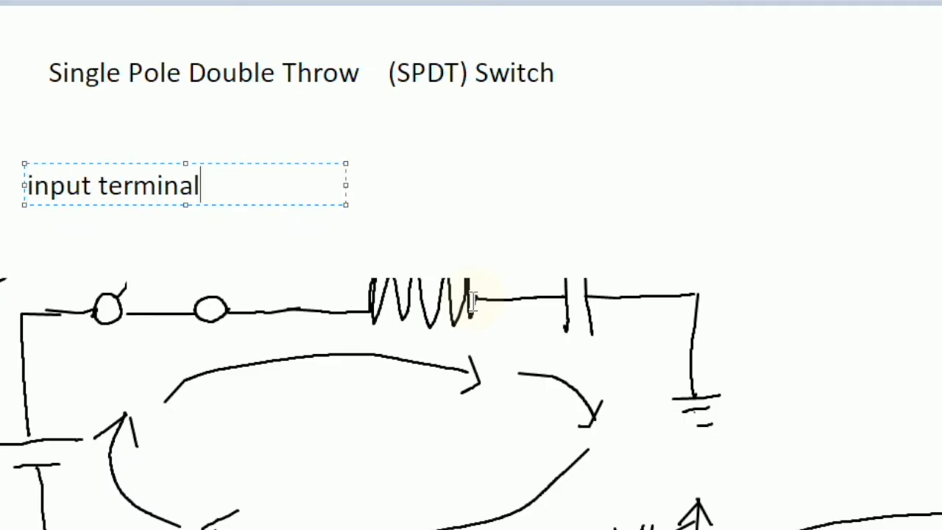
left_click(506, 180)
left_click_drag(234, 188, 352, 182)
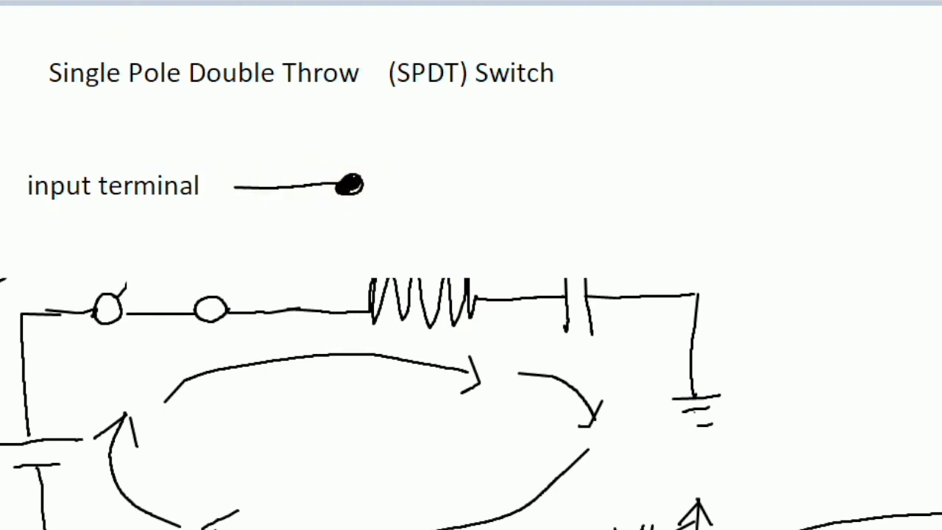
left_click_drag(622, 126, 506, 134)
left_click_drag(631, 195, 508, 200)
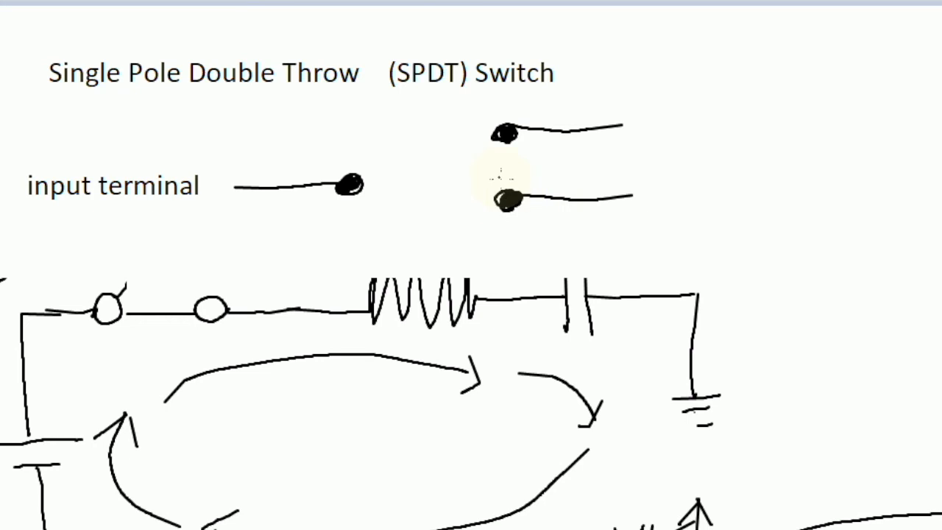
Label the leads "output terminal A" and "output terminal B", and draw the lever from the input terminal to terminal A.
left_click(653, 120)
type("output terminal A")
left_click(651, 199)
type("output terminal B")
left_click(401, 147)
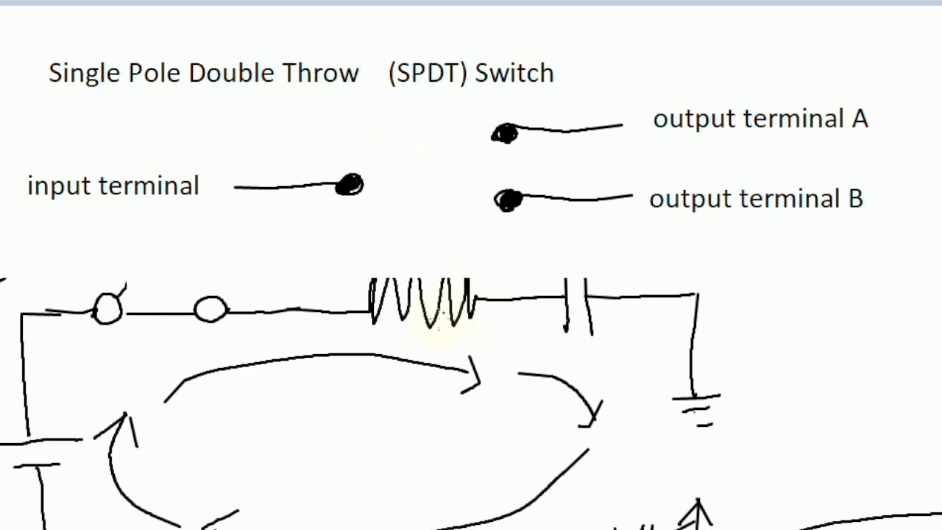
left_click_drag(350, 184, 505, 132)
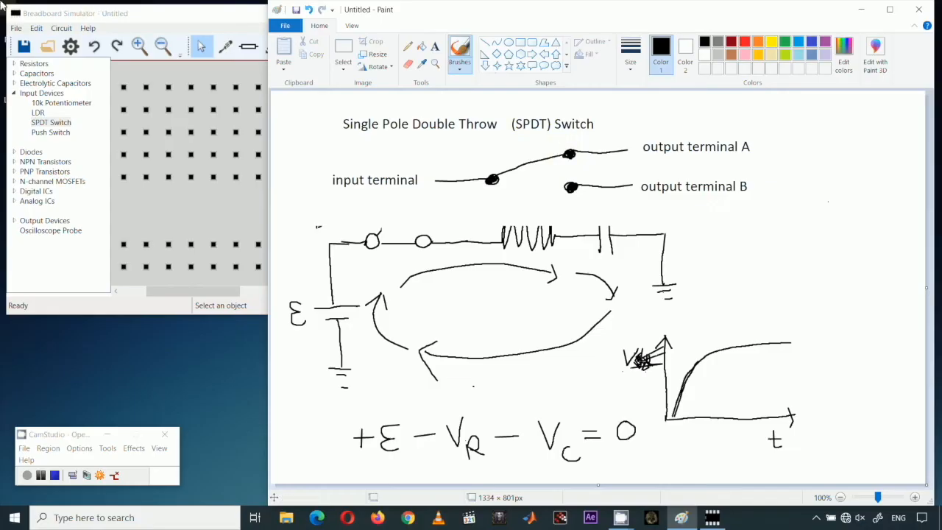
Sketch the SPDT switch body in red beside the circuit, with a small slider inside at one end of an inner slot.
left_click(235, 28)
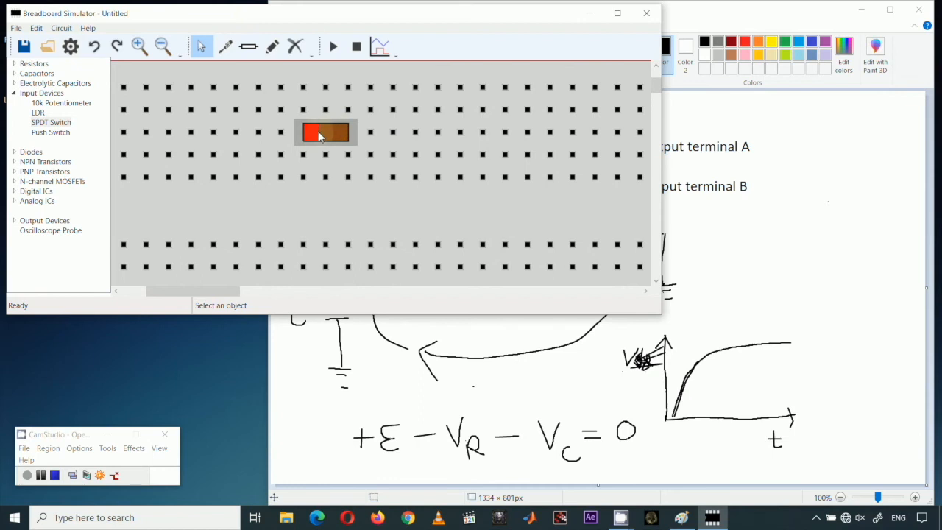
mouse_move(345, 175)
left_mouse_down()
mouse_move(406, 189)
mouse_move(515, 189)
left_mouse_up()
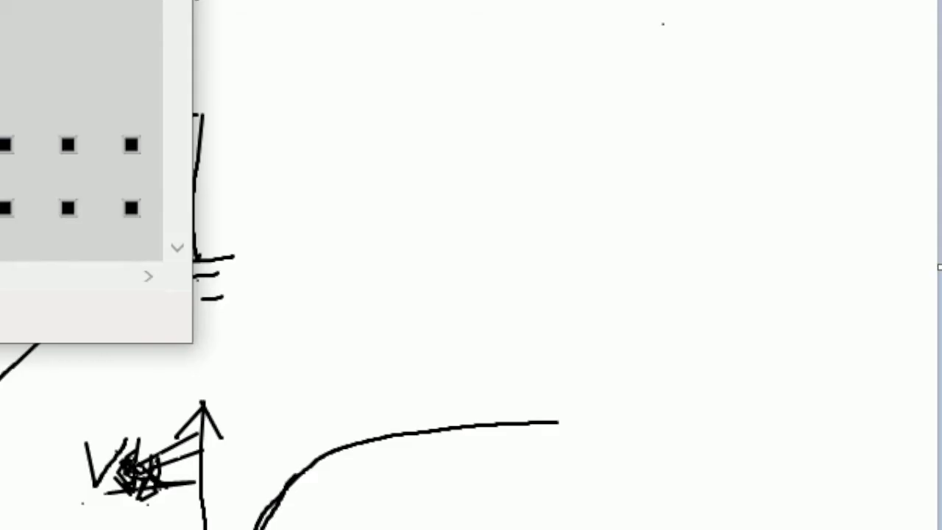
left_click(405, 4)
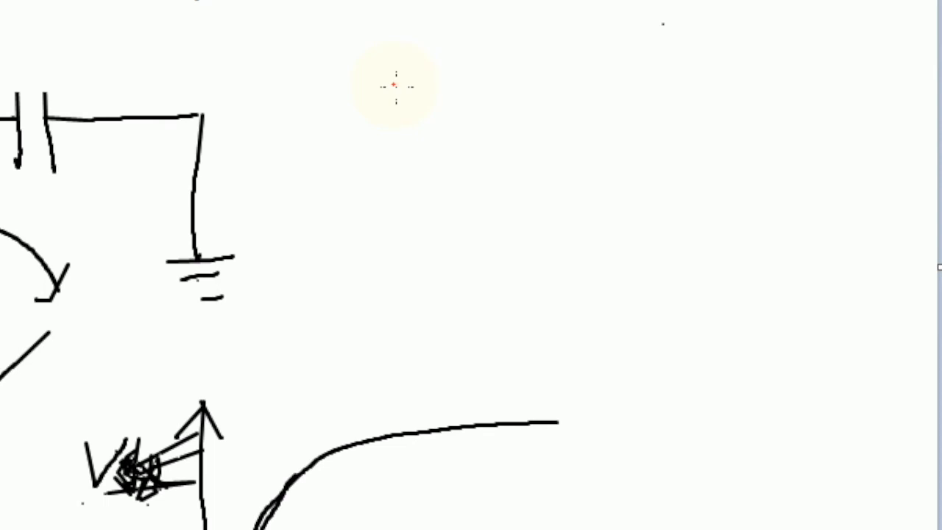
mouse_move(385, 65)
left_mouse_down()
mouse_move(390, 172)
mouse_move(473, 58)
mouse_move(660, 35)
mouse_move(639, 181)
mouse_move(431, 184)
mouse_move(383, 100)
mouse_move(417, 135)
left_mouse_up()
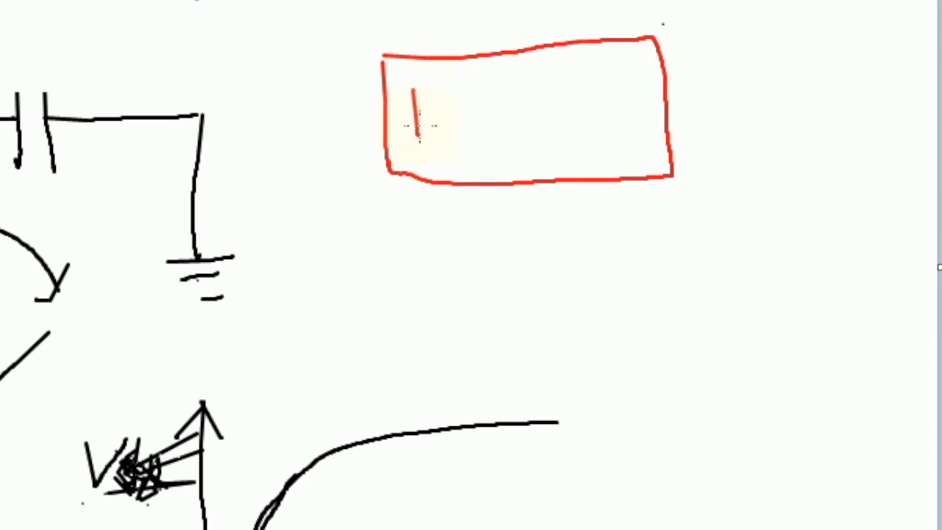
mouse_move(414, 83)
left_mouse_down()
mouse_move(474, 97)
mouse_move(422, 154)
mouse_move(428, 111)
left_mouse_up()
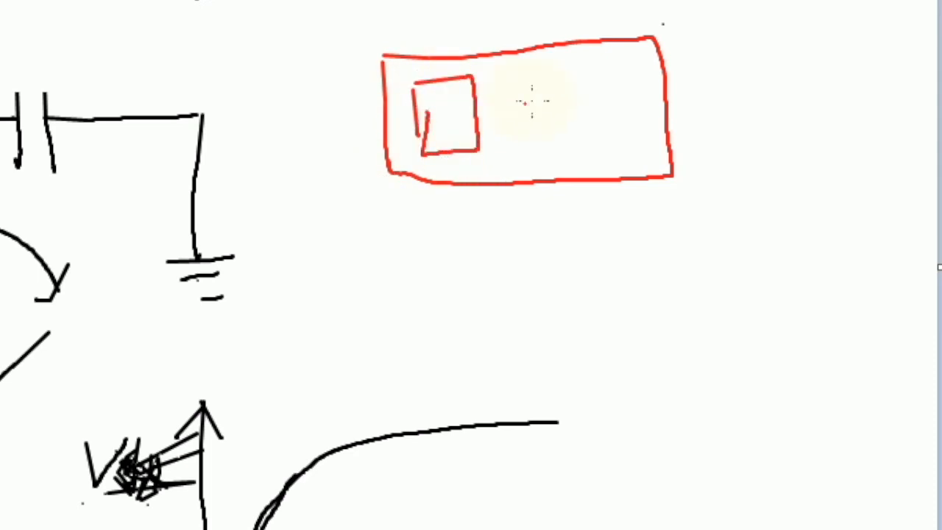
mouse_move(484, 74)
left_mouse_down()
mouse_move(626, 71)
mouse_move(627, 144)
mouse_move(484, 150)
left_mouse_up()
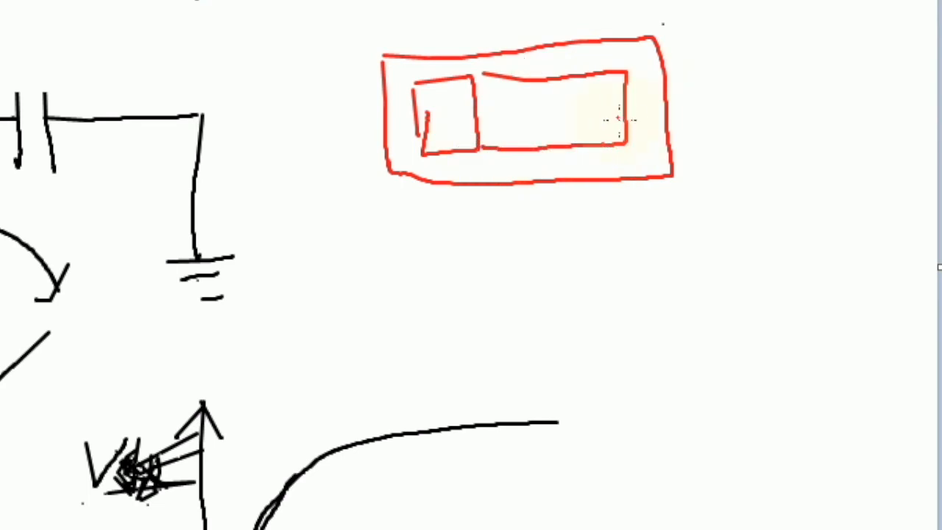
Draw three legs below the red switch body and mark the leg on the slider's side A.
left_click_drag(527, 184, 530, 319)
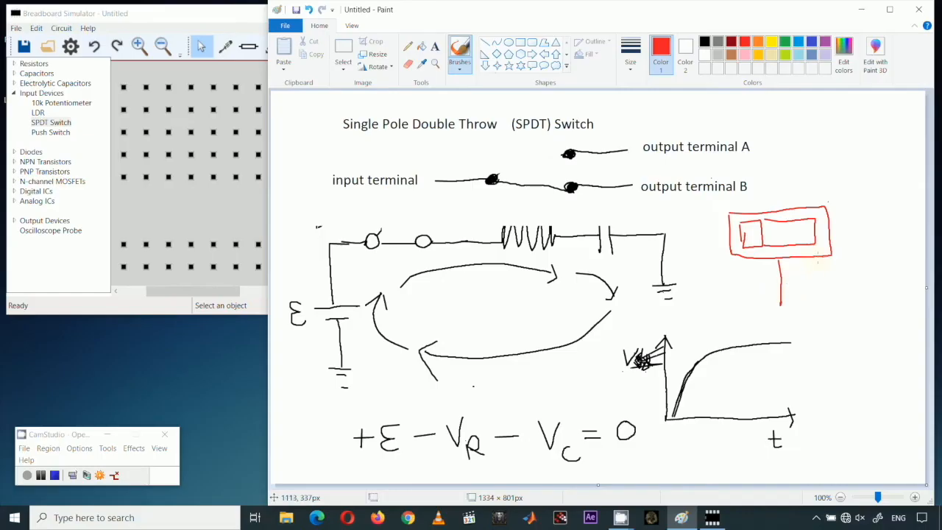
left_click_drag(817, 255, 817, 309)
left_click_drag(746, 257, 746, 306)
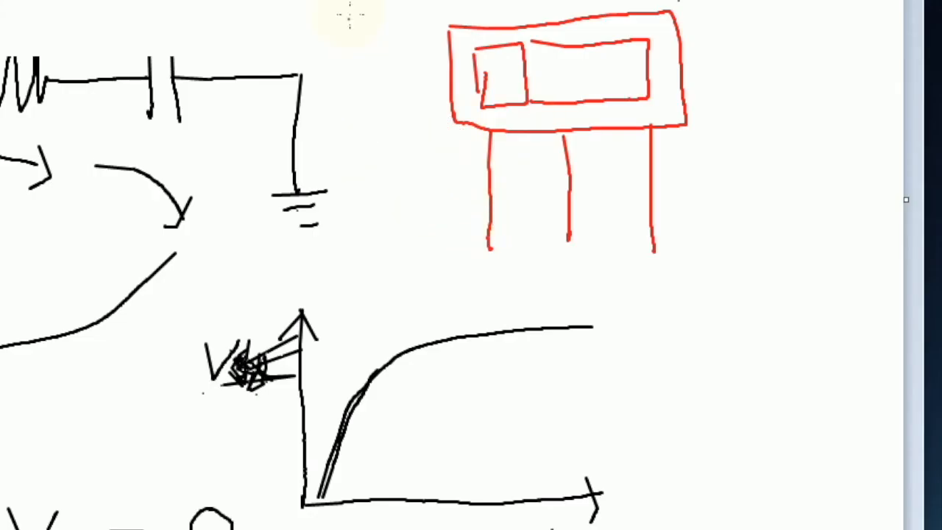
left_click_drag(418, 259, 465, 258)
left_click_drag(409, 237, 461, 236)
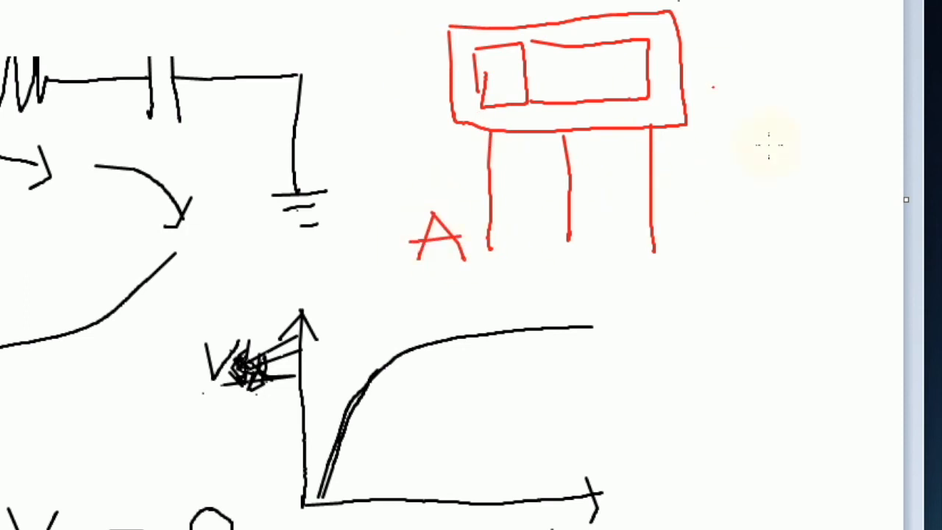
Draw an arrow away from the switch's middle leg and write "input" at its tip.
left_click_drag(579, 240, 666, 392)
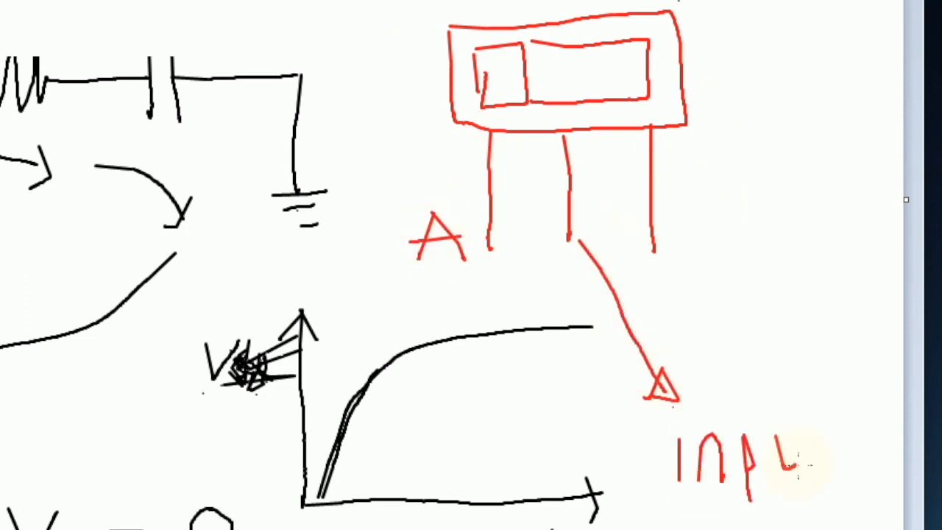
left_click_drag(799, 463, 802, 431)
left_click_drag(830, 403, 831, 475)
left_click_drag(815, 443, 856, 433)
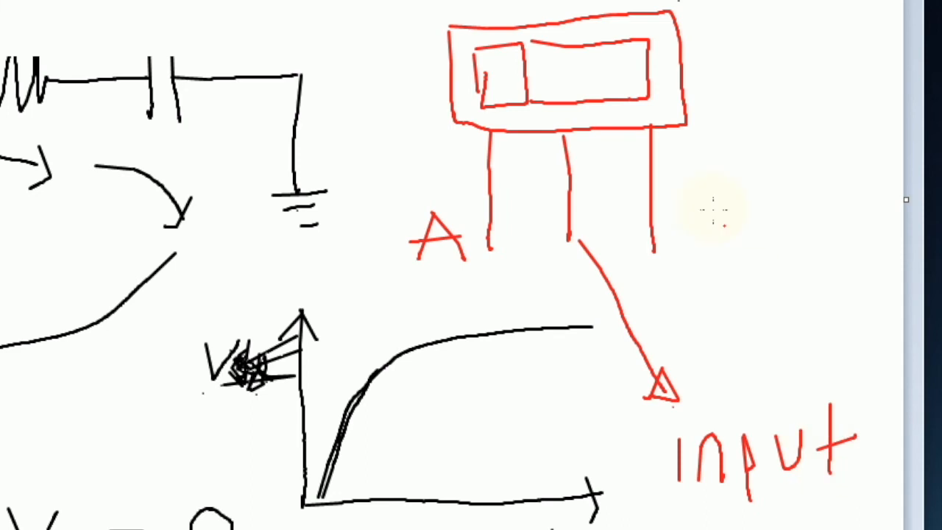
Draw an arrow away from the remaining outer leg of the switch and write B at its tip.
left_click_drag(673, 189, 769, 213)
left_click_drag(749, 190, 747, 230)
left_click_drag(823, 198, 827, 250)
left_click_drag(824, 200, 830, 242)
left_click_drag(819, 196, 862, 209)
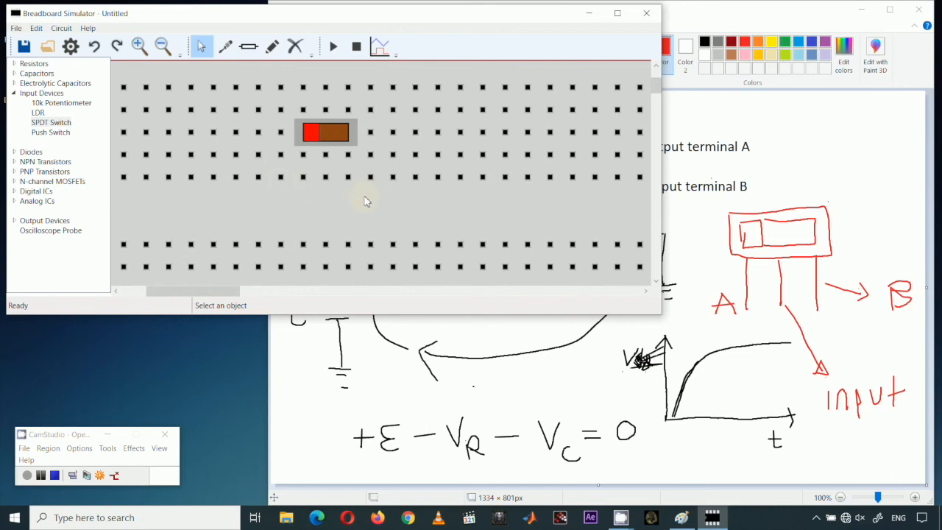
In Breadboard Simulator, enlarge the workspace and place a resistor running from the SPDT switch's middle pin column toward the breadboard's left side.
left_click(162, 47)
left_click(163, 46)
left_click_drag(660, 315, 839, 386)
left_click_drag(409, 361, 368, 361)
left_click(14, 64)
left_click(50, 74)
left_click(368, 146)
left_click(201, 46)
left_click(50, 73)
left_click(369, 161)
left_click(283, 160)
Wire the red power rail to the resistor's free end.
left_click(272, 46)
left_click(283, 117)
left_click(282, 146)
left_click(201, 46)
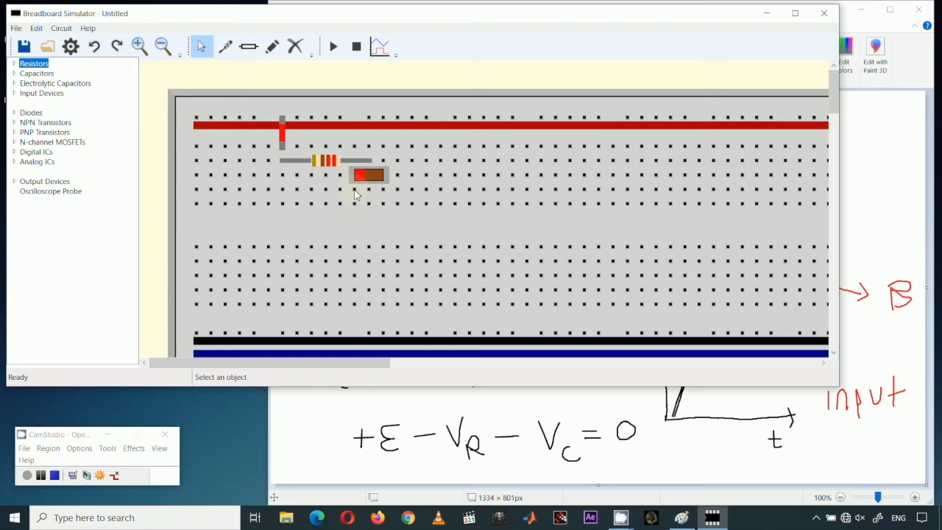
Place a red LED and a blue LED from the output devices on the breadboard, to the right of the SPDT switch.
left_click(14, 181)
left_click(44, 191)
left_click(476, 175)
left_click(45, 230)
left_click(505, 189)
left_click(200, 47)
left_click(505, 189)
Wire the SPDT switch's left pin to the red LED and its right pin to the blue LED.
left_click(272, 47)
left_click(356, 189)
left_click(470, 189)
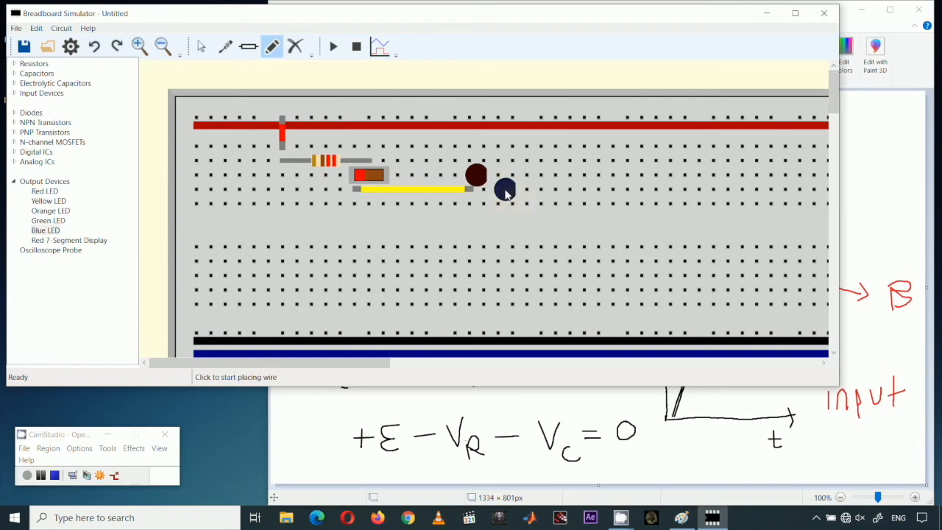
left_click(386, 203)
left_click(498, 203)
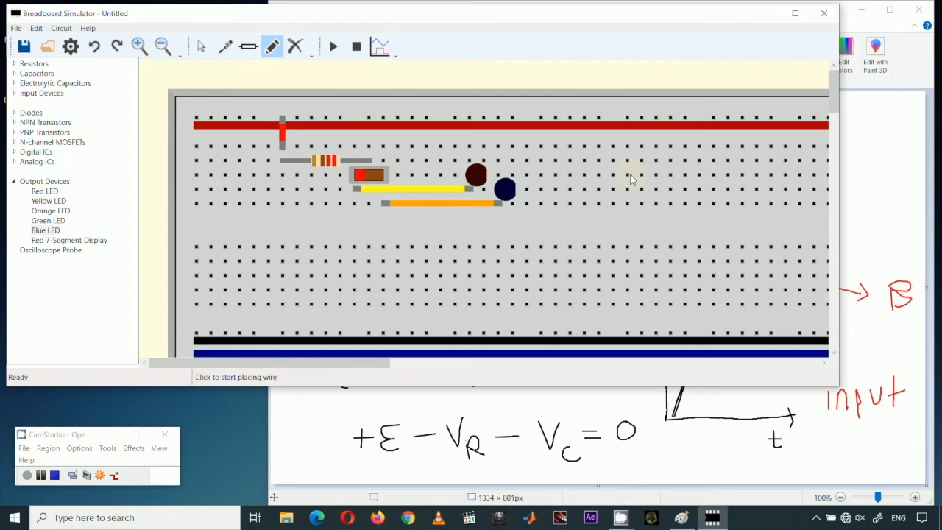
Wire the free legs of the red and blue LEDs through a shared column to the black ground rail.
left_click(584, 333)
left_click(584, 175)
left_click(584, 160)
left_click(541, 160)
left_click(513, 204)
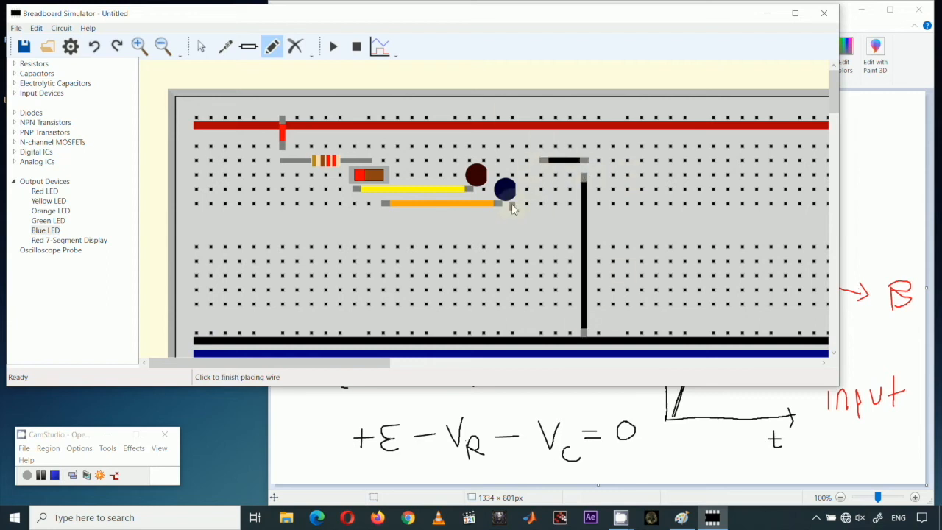
left_click(542, 203)
left_click(542, 147)
left_click(484, 147)
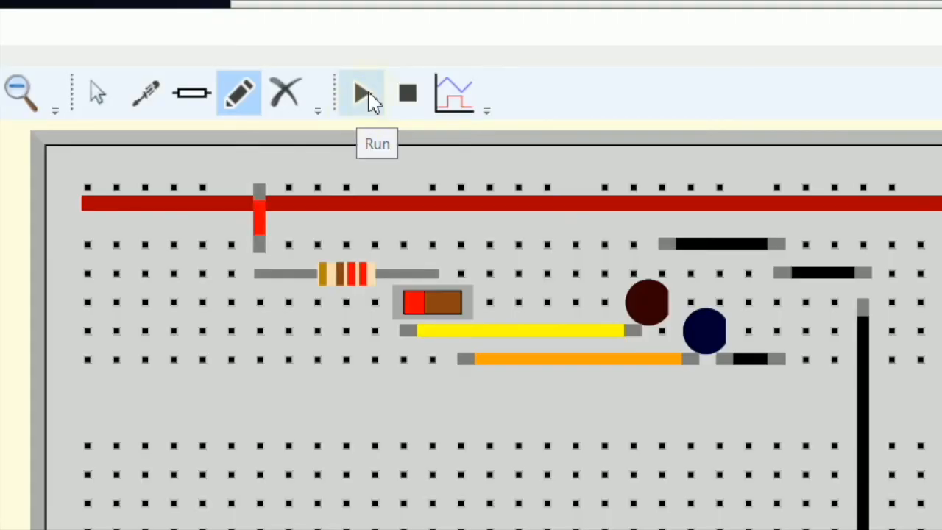
Run the simulation and toggle the SPDT switch to its other position.
left_click(335, 49)
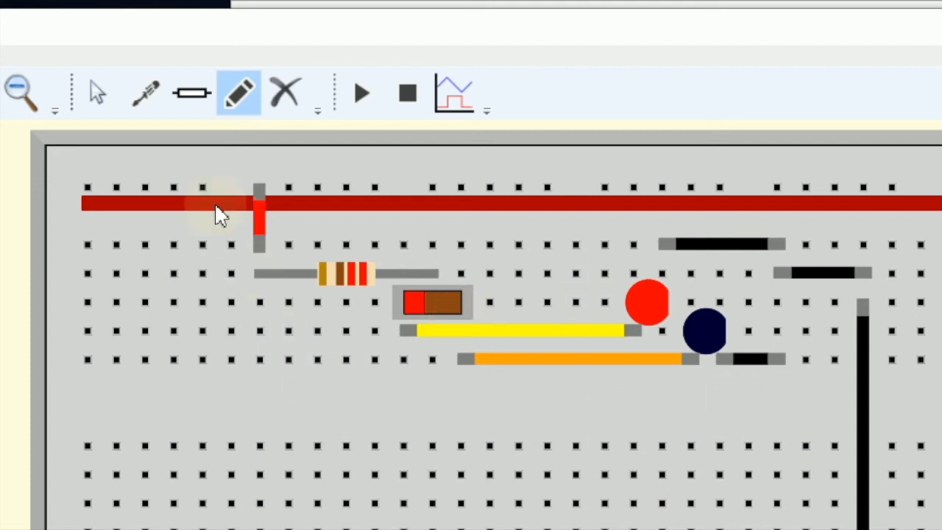
left_click(150, 102)
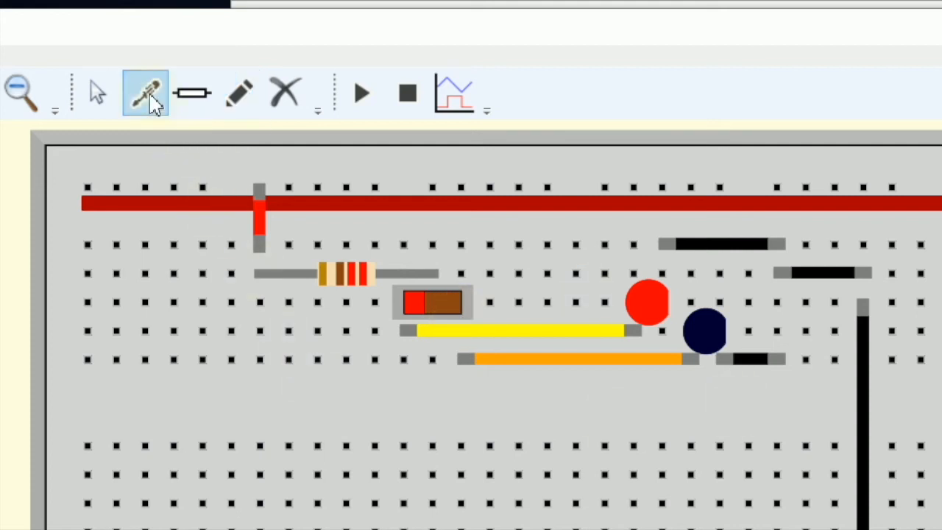
left_click(437, 315)
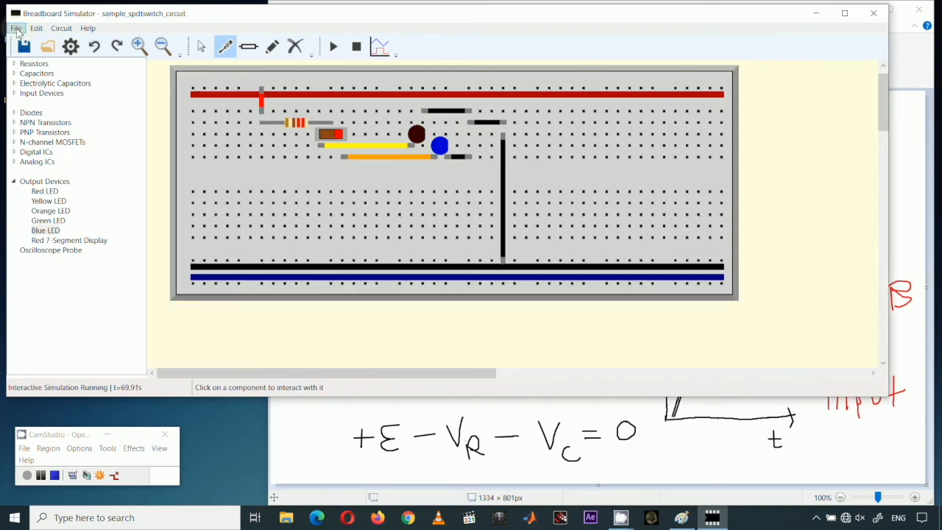
Start a new circuit and place a 10k Potentiometer across the breadboard's central gap.
left_click(16, 28)
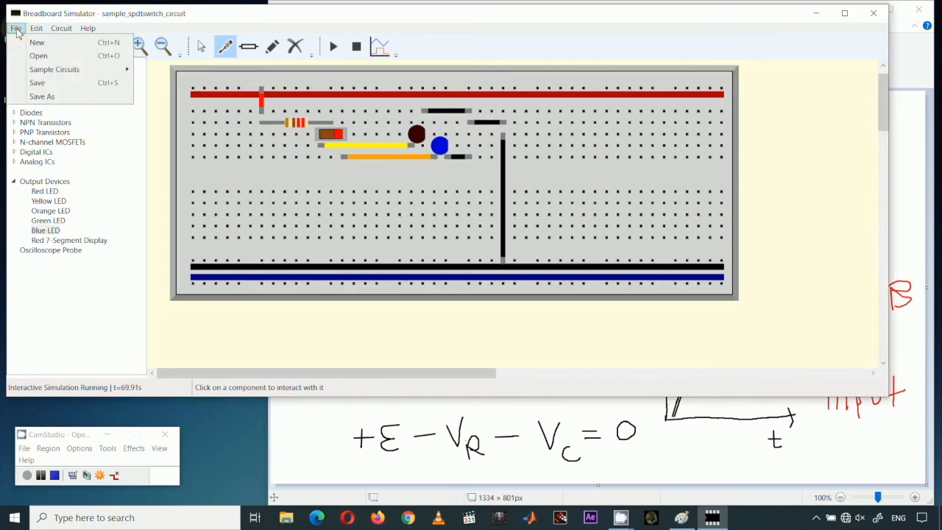
left_click(36, 42)
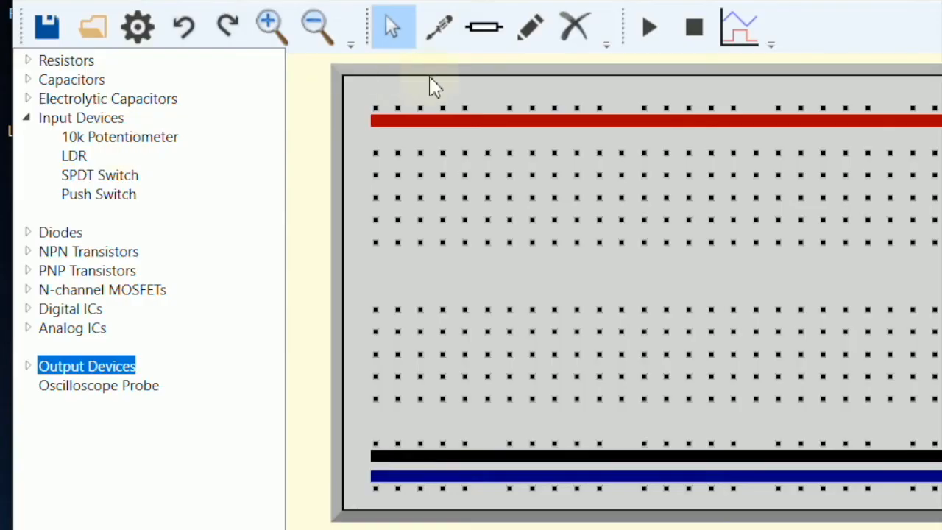
left_click(486, 38)
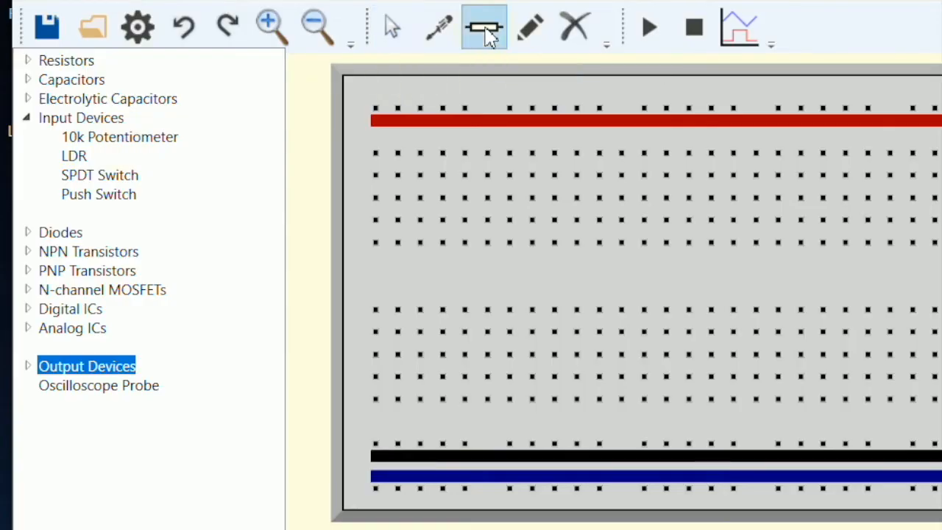
left_click(126, 148)
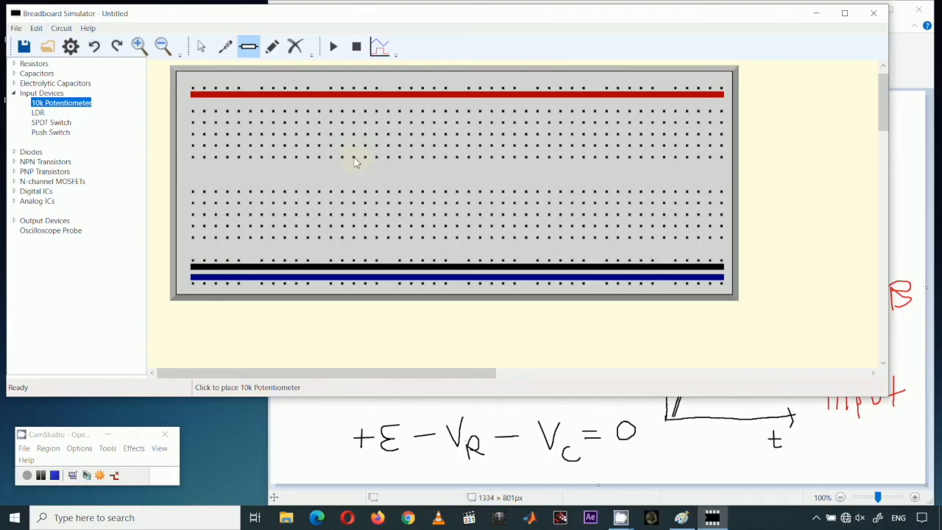
left_click(354, 162)
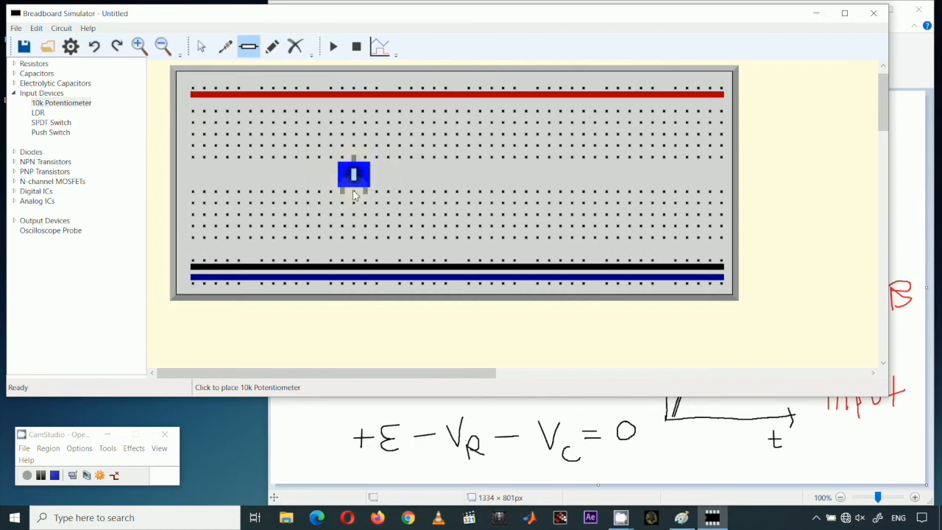
Switch to Paint and sketch a three-pin potentiometer with a knob above the RC circuit, labelling its pins output, Vcc and GND.
left_click(891, 270)
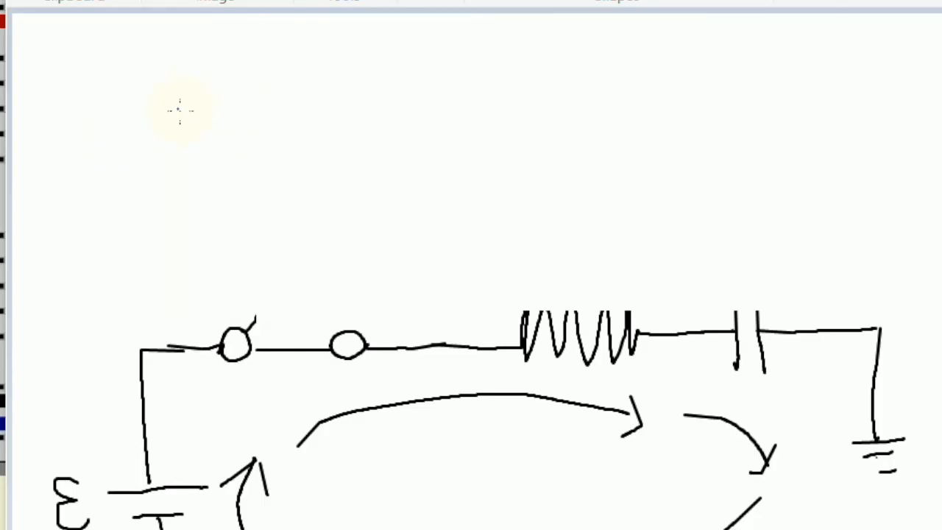
mouse_move(176, 101)
left_mouse_down()
mouse_move(175, 156)
mouse_move(197, 208)
mouse_move(300, 207)
mouse_move(271, 98)
left_mouse_up()
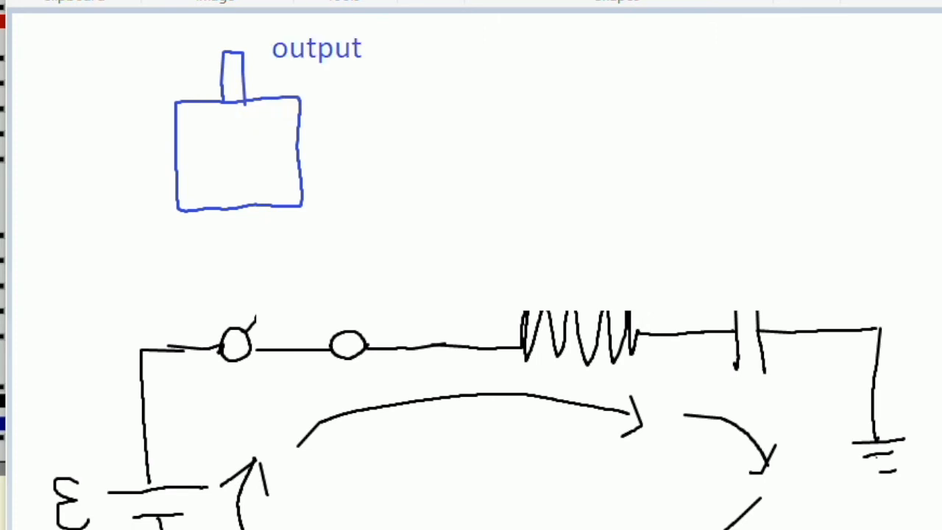
mouse_move(181, 211)
left_mouse_down()
mouse_move(210, 263)
mouse_move(210, 213)
left_mouse_up()
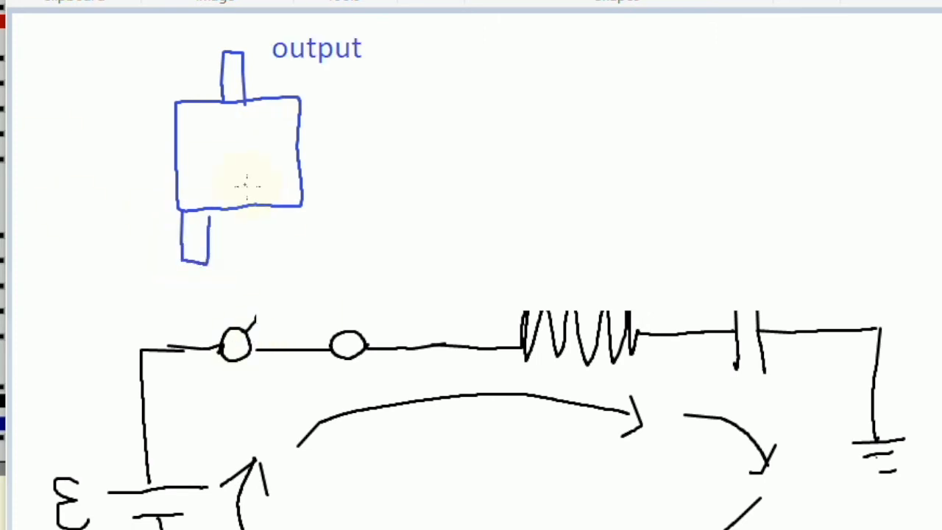
left_click(95, 267)
type("Vcc")
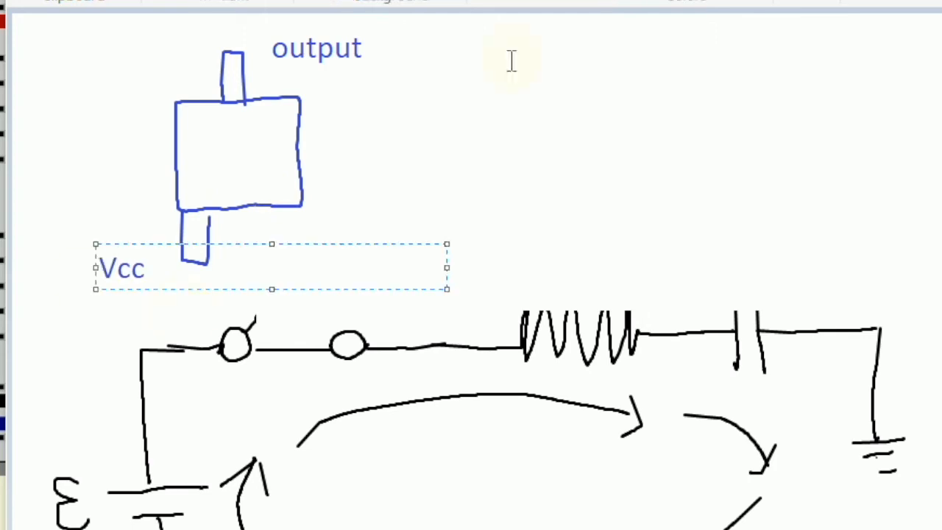
left_click(511, 61)
left_click_drag(270, 209, 288, 262)
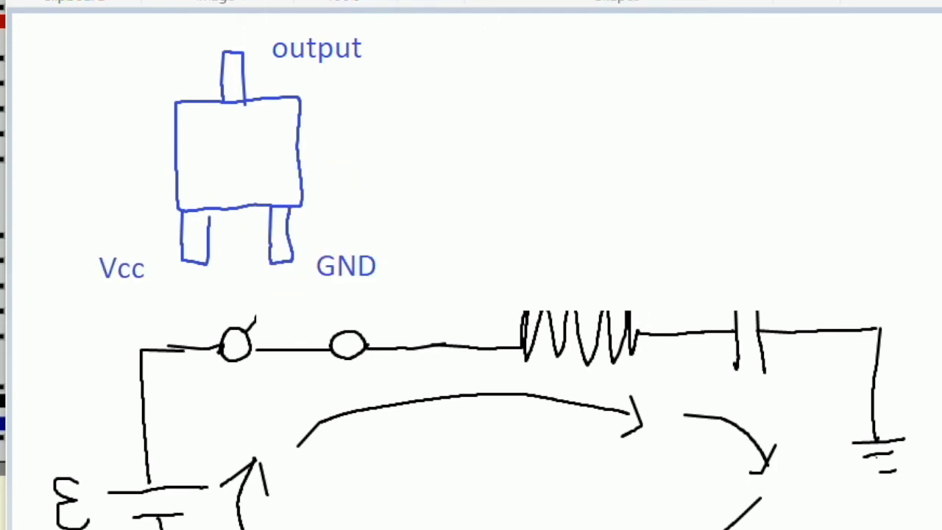
mouse_move(250, 118)
left_mouse_down()
mouse_move(207, 139)
mouse_move(253, 118)
mouse_move(232, 178)
mouse_move(247, 180)
mouse_move(250, 134)
mouse_move(231, 135)
mouse_move(234, 146)
left_mouse_up()
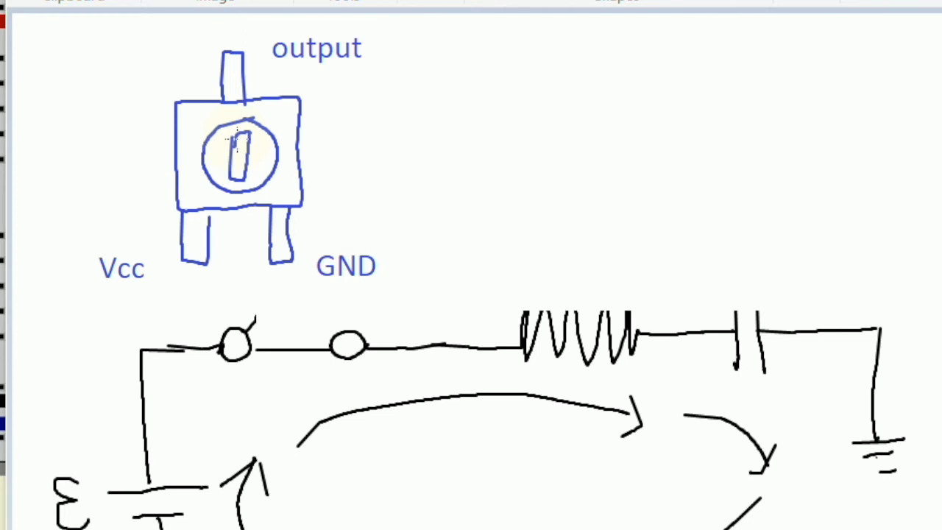
Draw the potentiometer's schematic resistor beside the sketch, with a Vcc terminal above and a ground symbol labelled GND below.
left_click_drag(584, 73, 586, 76)
left_click_drag(586, 77, 581, 124)
left_click_drag(554, 31, 619, 62)
type("Vcc")
left_click_drag(586, 123, 598, 223)
left_click_drag(596, 223, 598, 266)
left_click_drag(573, 267, 627, 268)
Draw the wiper line with an arrowhead pointing at the schematic resistor and label its free end "output".
left_click_drag(608, 138, 769, 178)
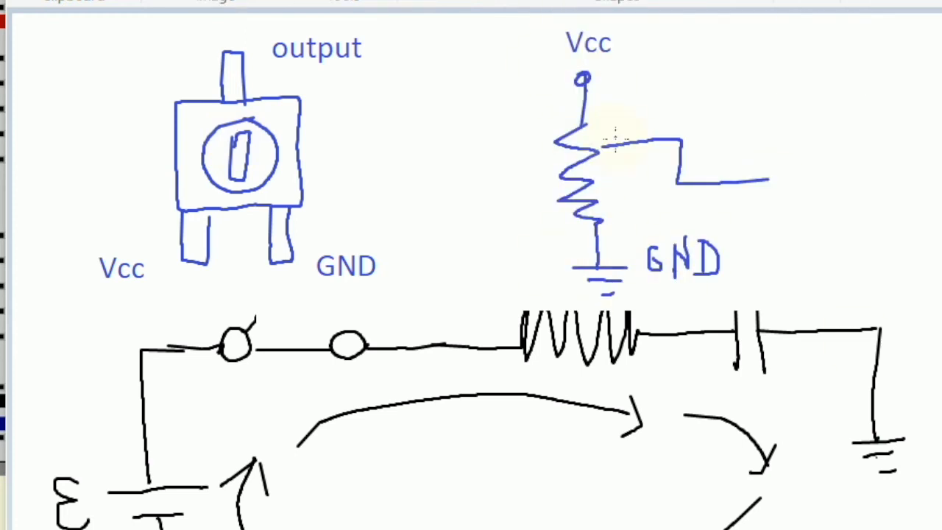
left_click_drag(577, 163, 639, 131)
left_click(780, 179)
type("output")
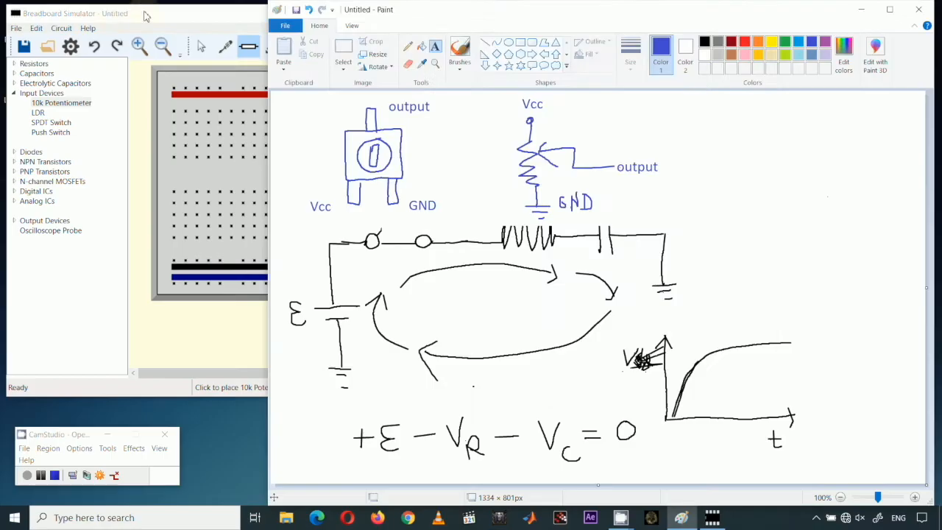
Switch to Breadboard Simulator and place a resistor extending left from the potentiometer's lower-left pin column.
left_click(145, 16)
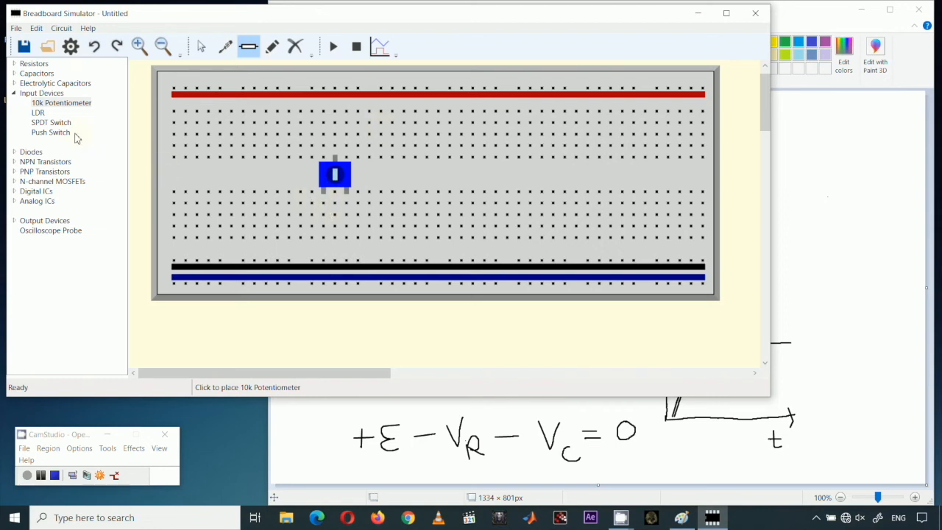
left_click(13, 94)
left_click(14, 64)
left_click(51, 73)
left_click(294, 214)
left_click(14, 64)
Wire the resistor's free end to the red power rail and the potentiometer's lower-right pin to the black ground rail.
left_click(272, 47)
left_click(266, 202)
left_click(265, 89)
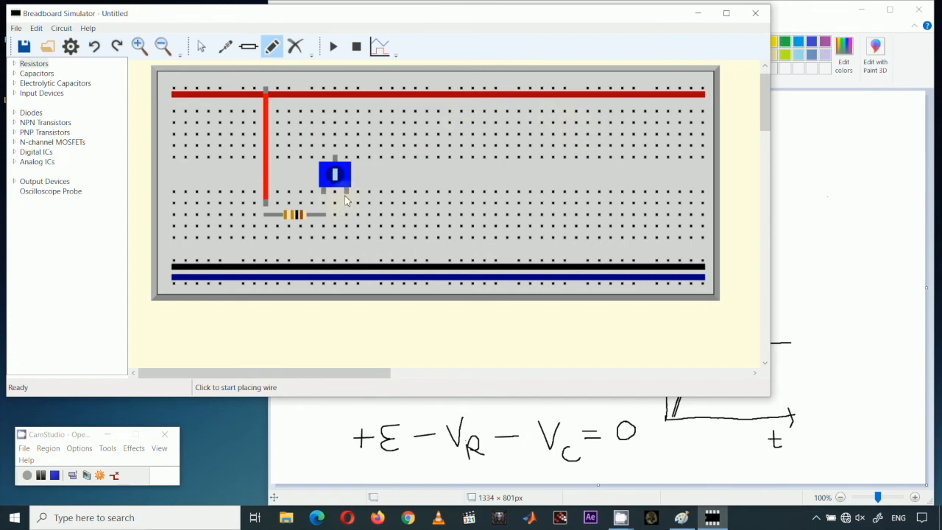
mouse_move(349, 191)
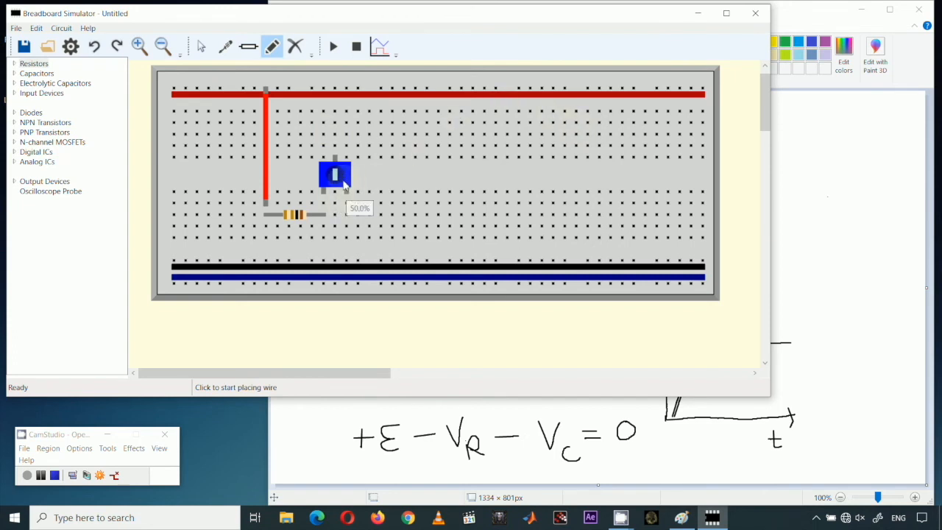
left_click(347, 214)
left_click(380, 214)
left_click(380, 226)
left_click(380, 260)
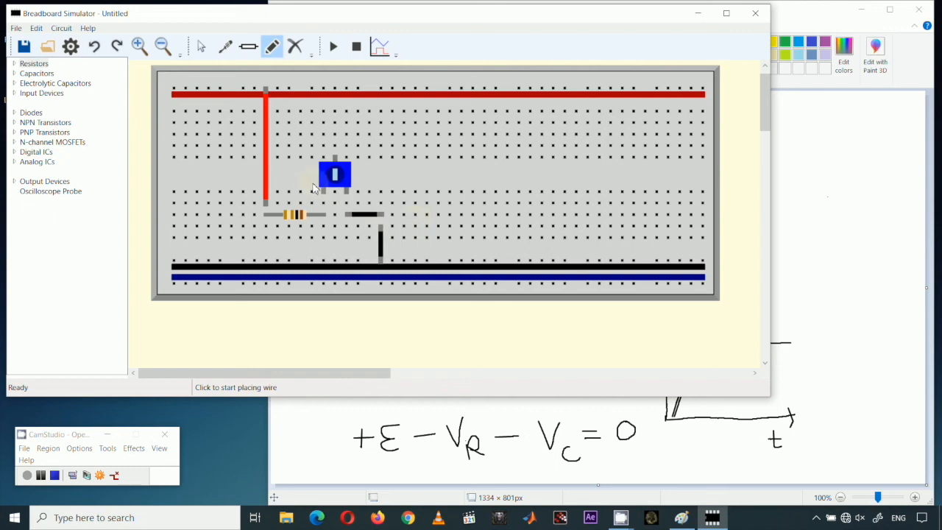
Run a wire from the potentiometer's upper output pin to the right and place a green LED at its end.
left_click(335, 146)
left_click(392, 146)
left_click(14, 181)
left_click(49, 220)
left_click(395, 111)
Wire the green LED's other leg to the black ground rail.
left_click(271, 46)
left_click(404, 146)
left_click(427, 146)
left_click(427, 157)
left_click(426, 260)
Place an oscilloscope probe just below the green LED, in the column fed by the potentiometer's output.
left_click(51, 191)
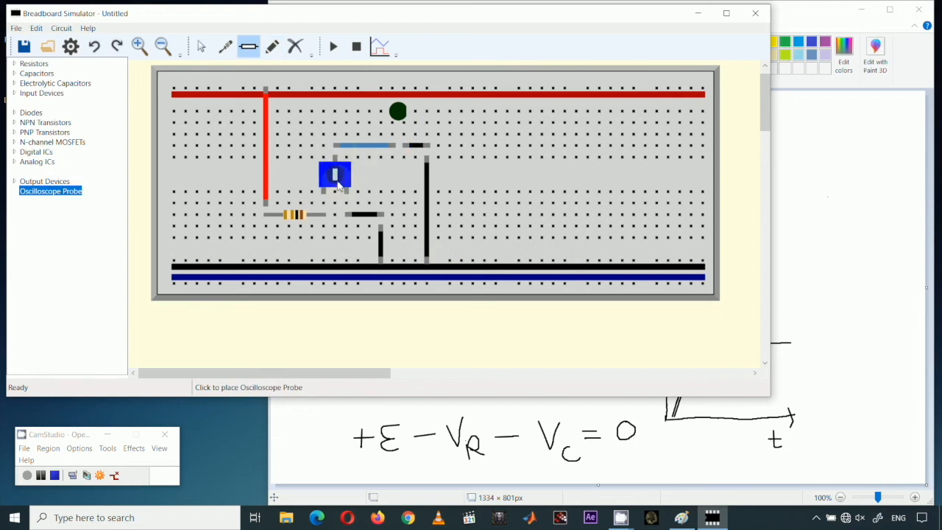
mouse_move(345, 193)
left_click(398, 126)
Shrink the simulator window and run the potentiometer circuit's simulation.
left_click(163, 47)
left_click_drag(771, 396, 687, 304)
left_click(333, 48)
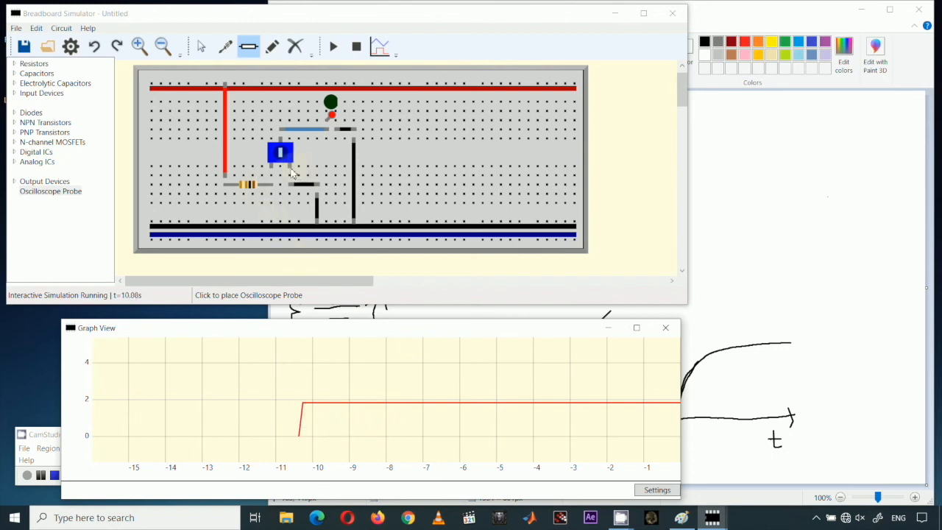
Inspect the potentiometer's lower-right pin and select the potentiometer to view its value.
mouse_move(290, 172)
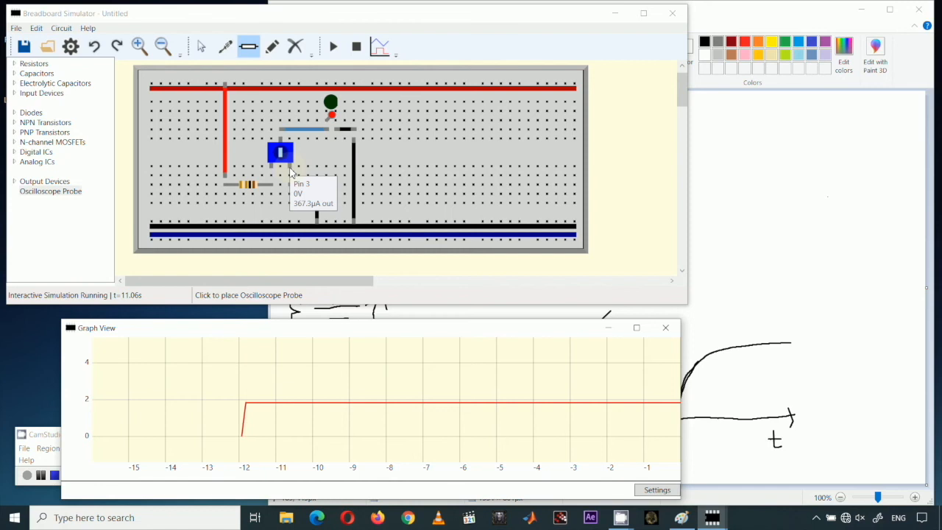
left_click(202, 49)
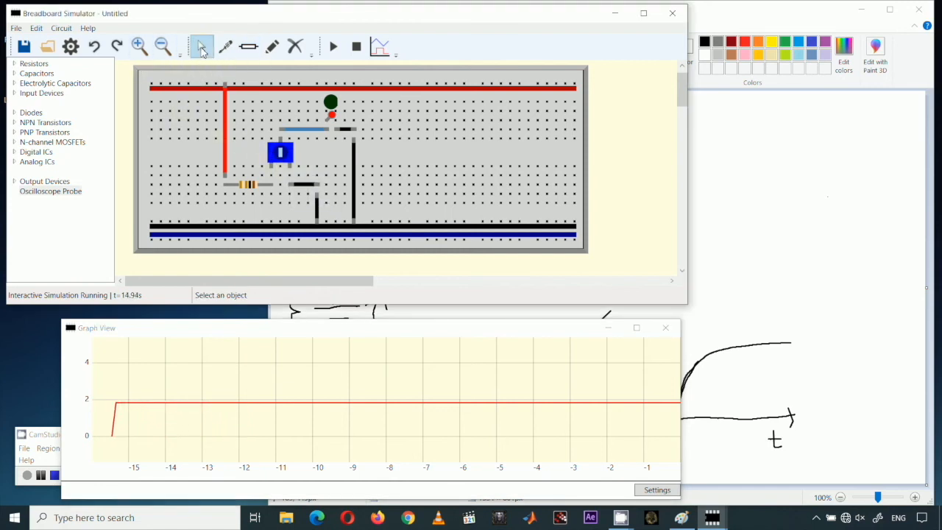
left_click(285, 161)
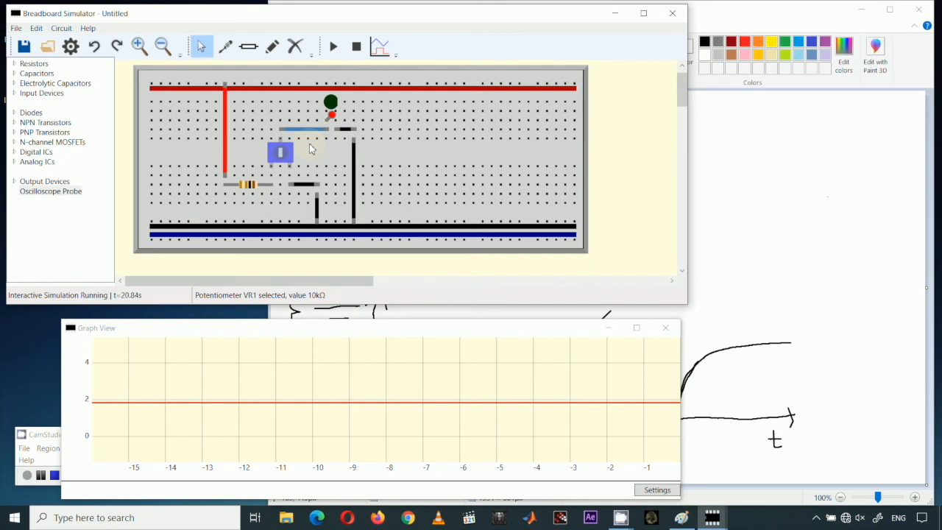
left_click(309, 149)
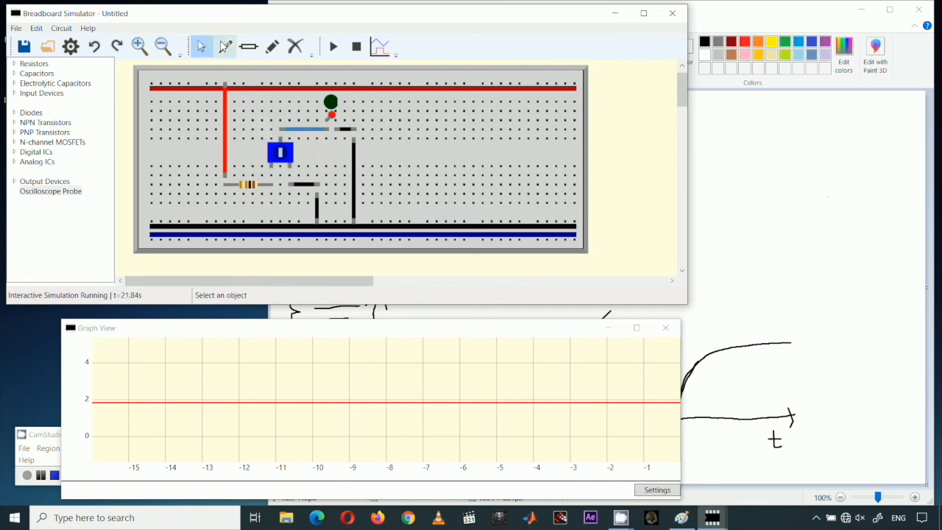
Bring up the potentiometer's slider in interaction mode and move it to its left end.
left_click(225, 46)
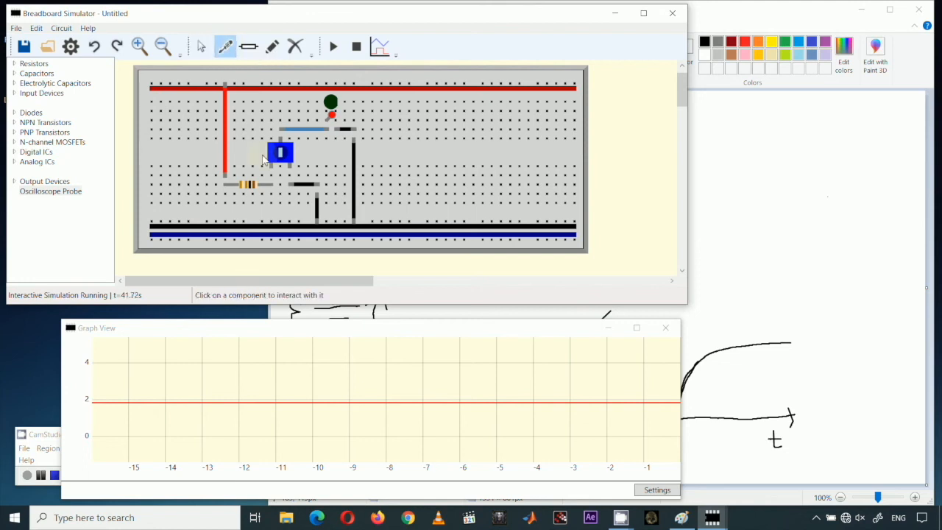
mouse_move(284, 153)
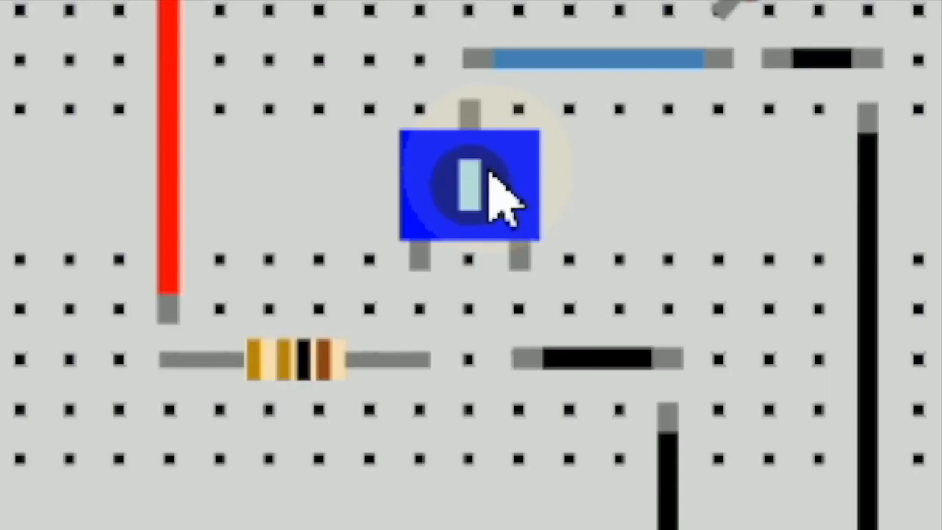
left_click(490, 174)
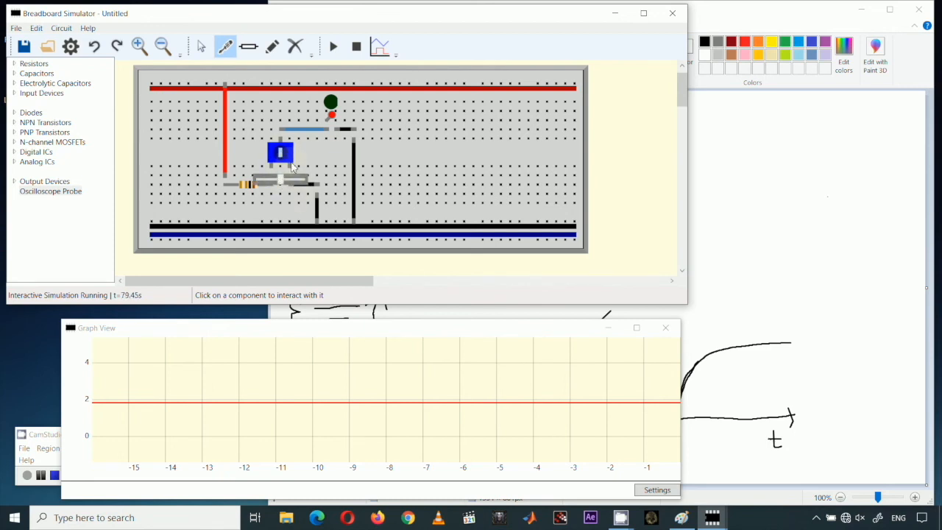
mouse_move(281, 176)
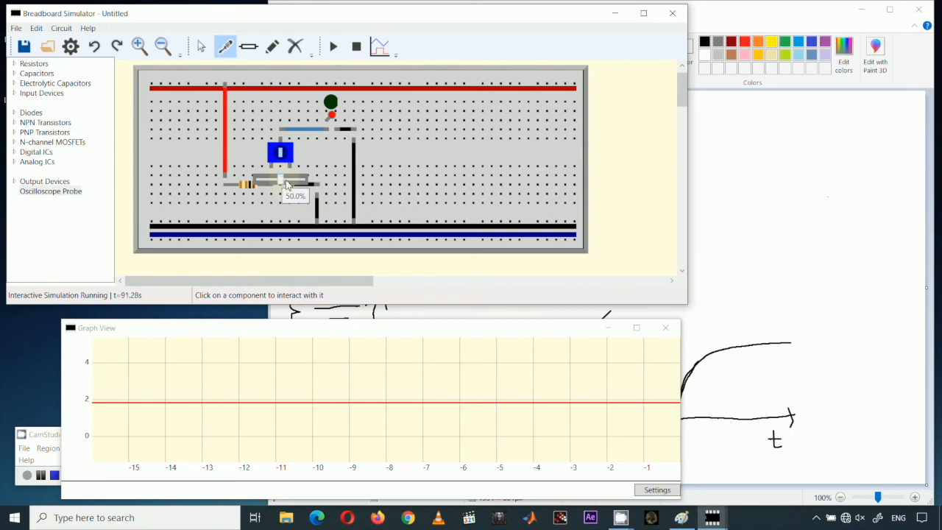
left_click_drag(286, 187, 248, 186)
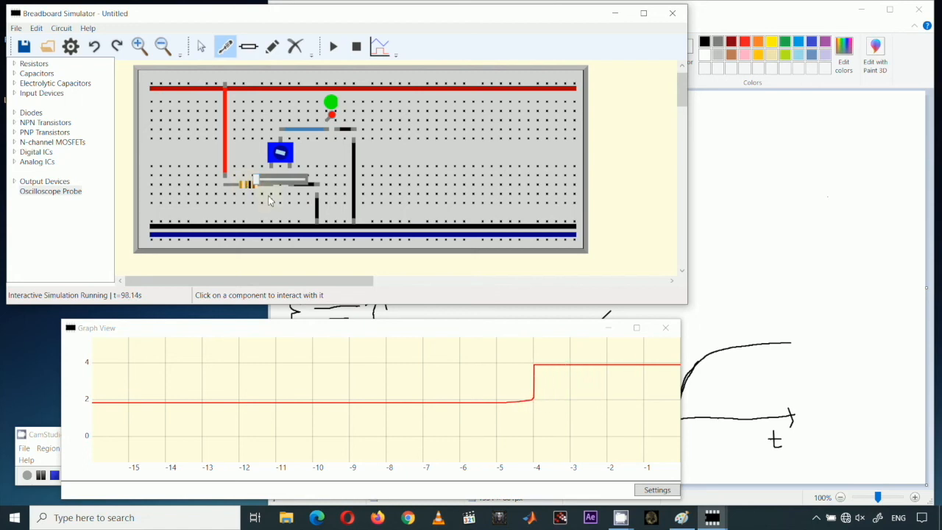
Sweep the potentiometer's slider to its right end and back to its left end during the simulation.
left_click_drag(257, 184, 304, 185)
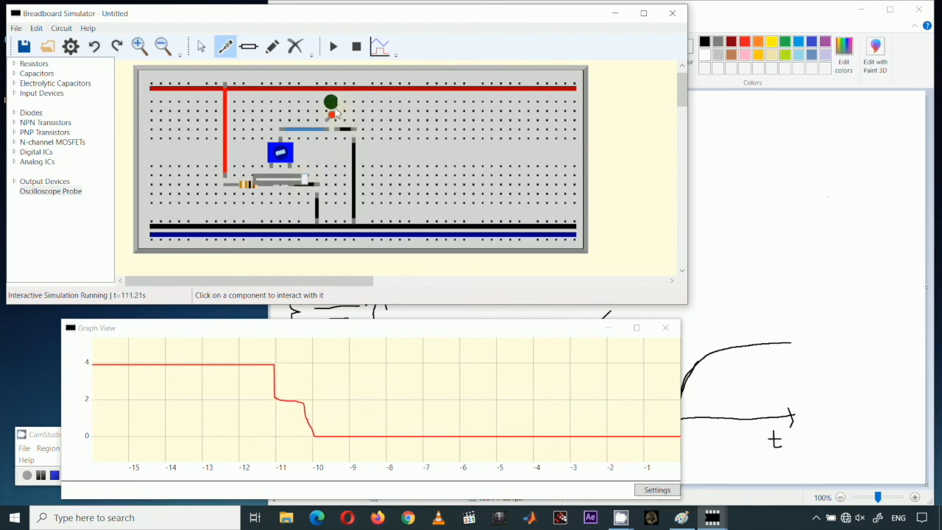
mouse_move(307, 186)
left_click_drag(307, 186, 256, 187)
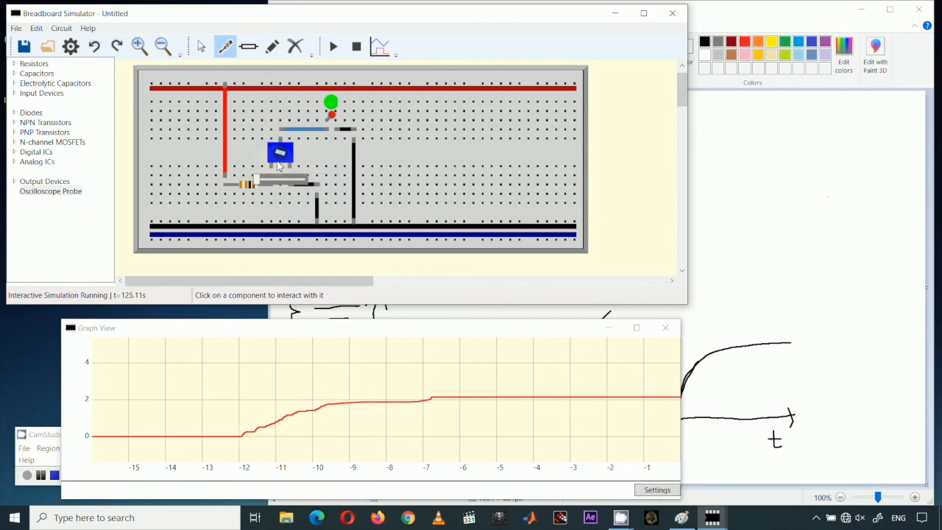
Place an LDR from the input devices in the empty breadboard's upper terminal rows.
mouse_move(290, 156)
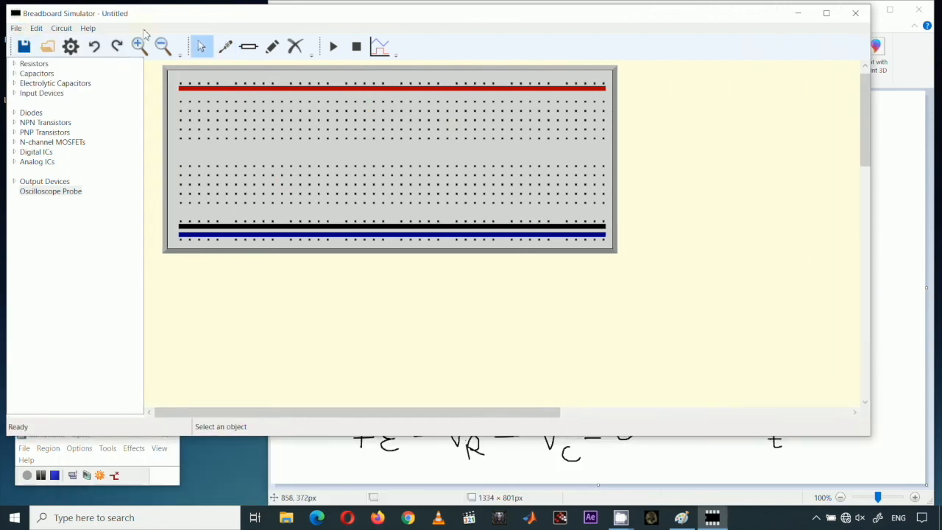
left_click(138, 46)
left_click(162, 47)
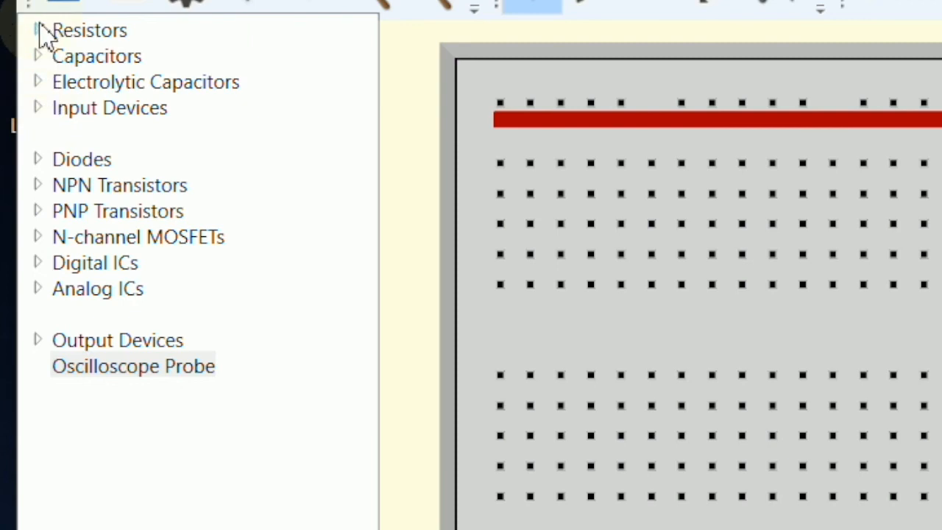
left_click(38, 108)
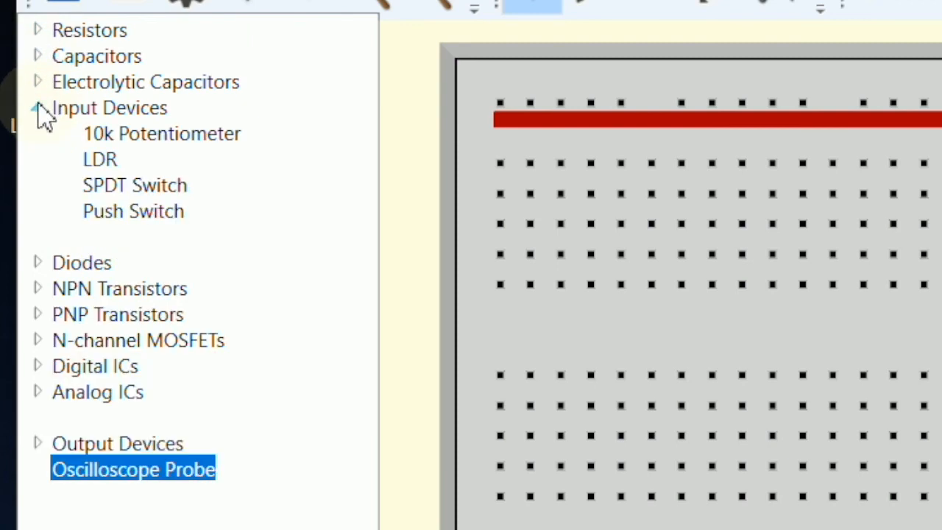
left_click(109, 164)
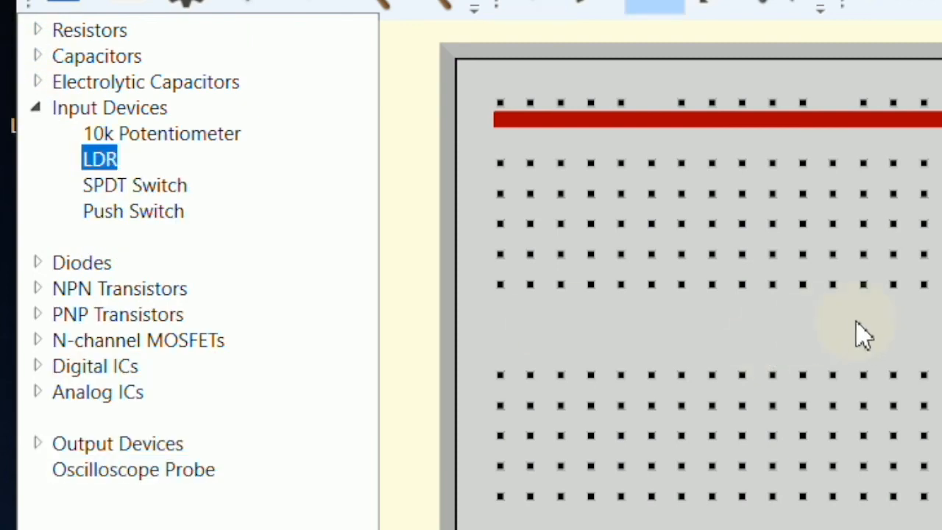
left_click(890, 268)
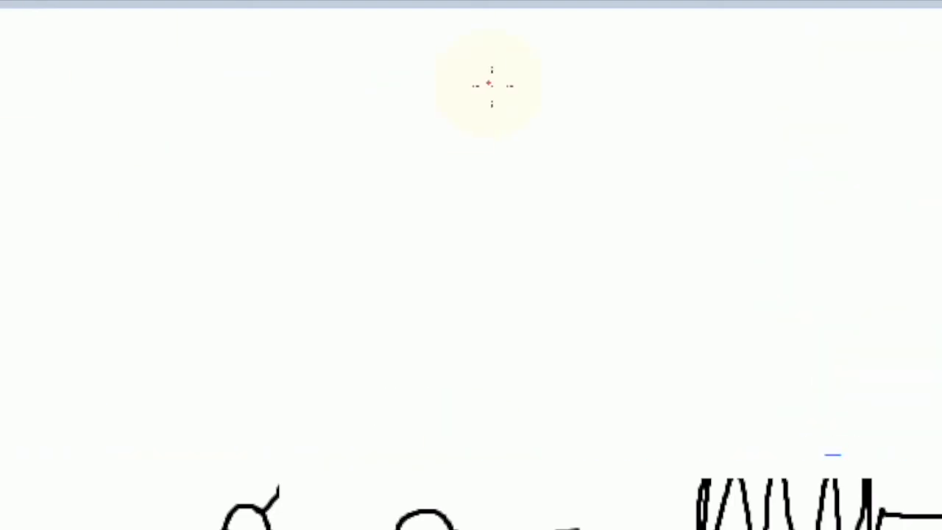
Switch to Paint and sketch a red LDR symbol with a zigzag track and two leads above the RC circuit.
left_click_drag(491, 86, 479, 85)
mouse_move(393, 195)
left_mouse_down()
mouse_move(503, 167)
mouse_move(569, 167)
left_mouse_up()
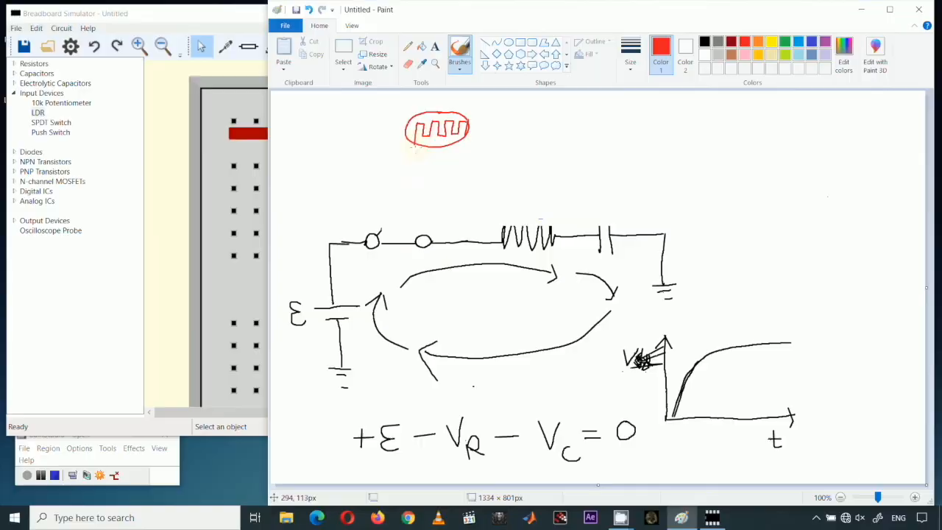
left_click_drag(466, 137, 453, 203)
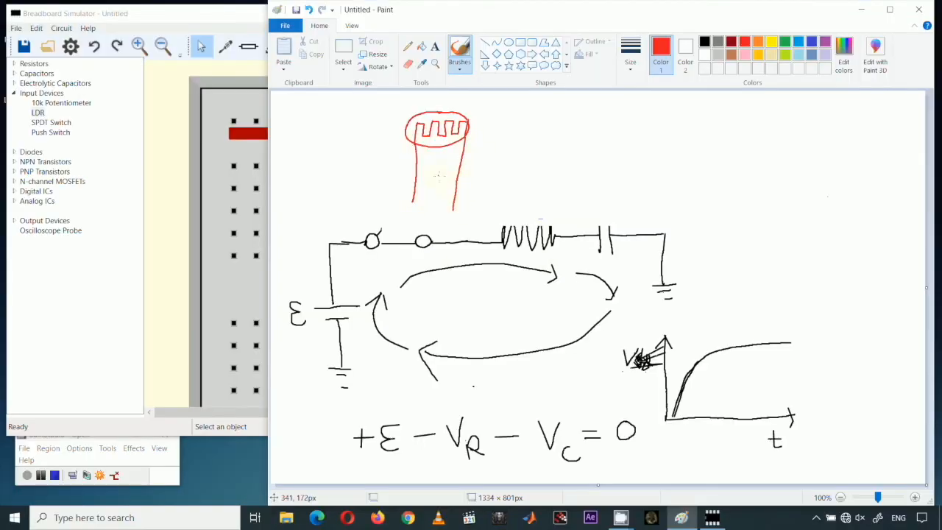
Switch back to Breadboard Simulator and place a resistor horizontally, running from the LDR's upper pin toward the breadboard's left side.
left_click(197, 22)
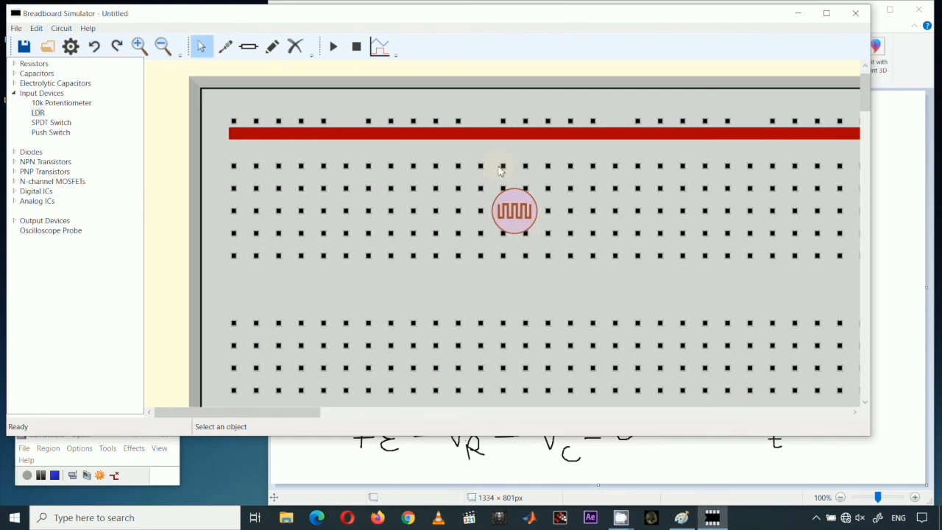
left_click(14, 63)
left_click(53, 74)
left_click(502, 189)
left_click(368, 188)
left_click(14, 64)
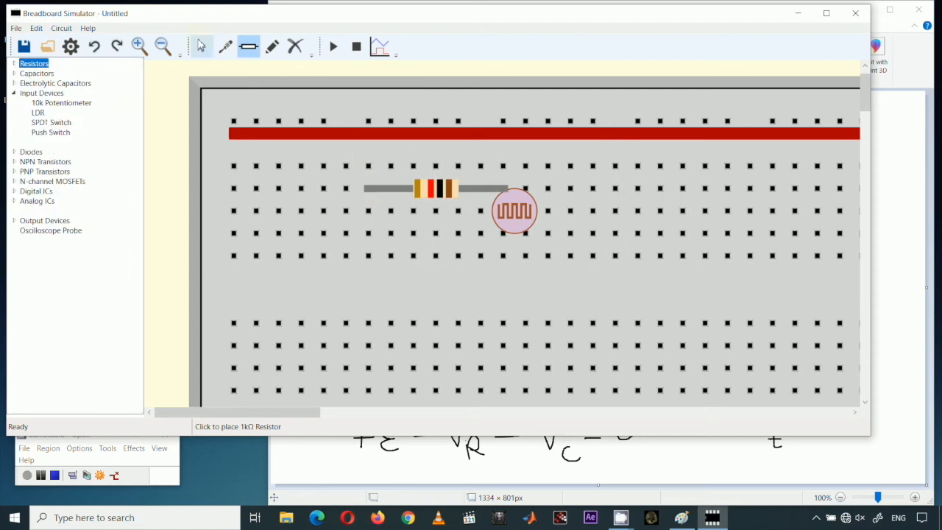
Set the resistor's value to 220 and wire its free end to the red supply rail.
left_click(200, 46)
double_click(437, 189)
type("220")
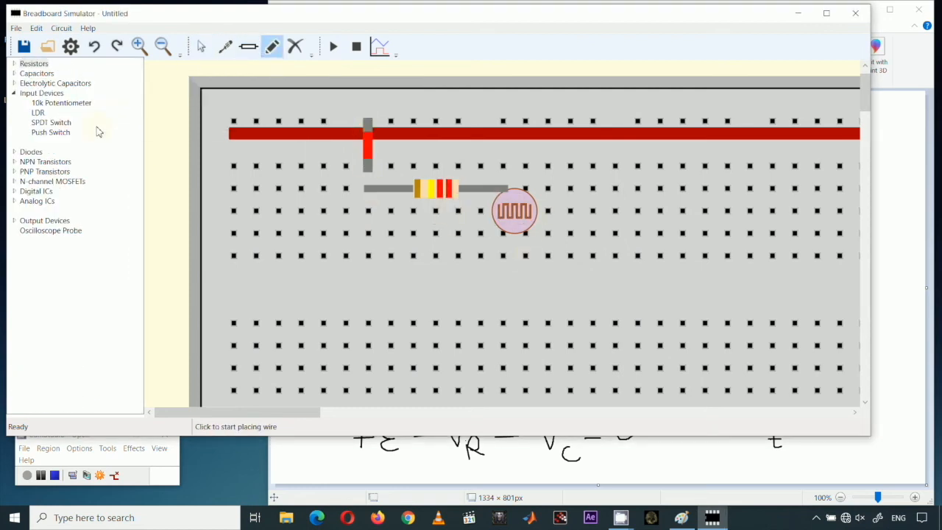
Place a green LED from the output devices a few columns to the right of the LDR.
left_click(14, 221)
left_click(14, 93)
left_click(49, 221)
left_click(605, 211)
left_click(201, 46)
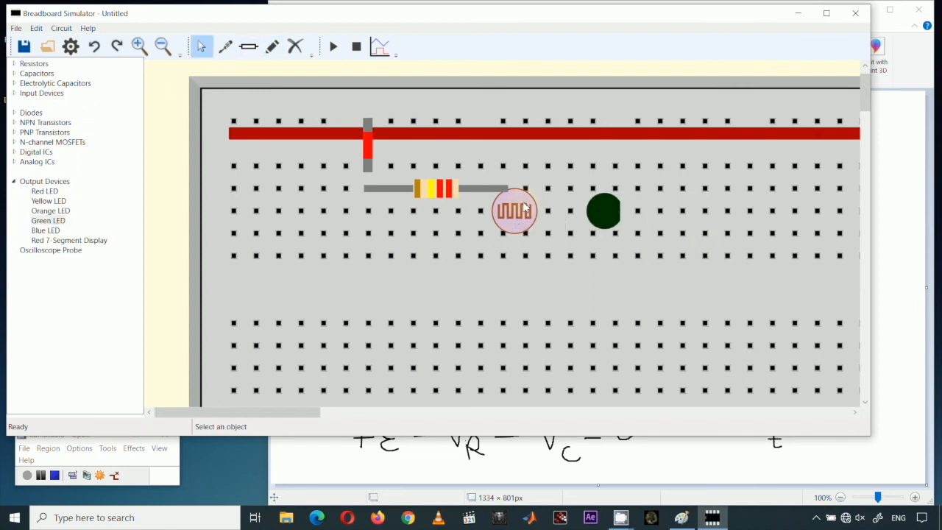
Wire the LDR's lower pin to the green LED and connect the LED's other pin to the black ground rail.
left_click(272, 46)
left_click(525, 255)
left_click(592, 255)
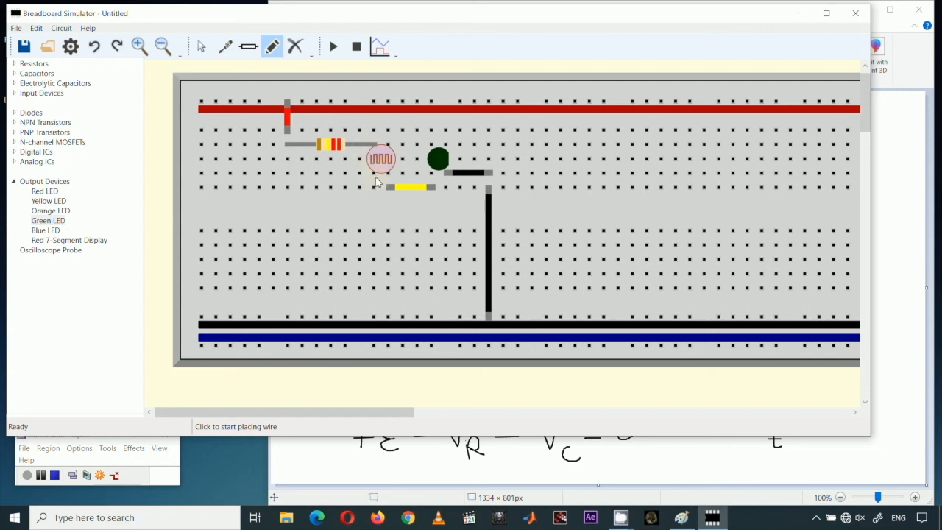
mouse_move(390, 167)
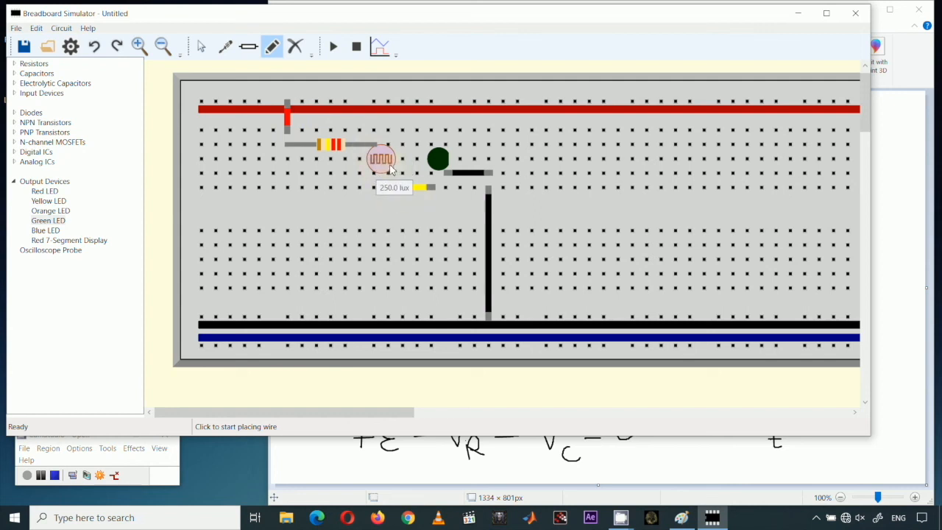
Place an oscilloscope probe above the green LED, in the column wired to the LDR.
left_click(13, 182)
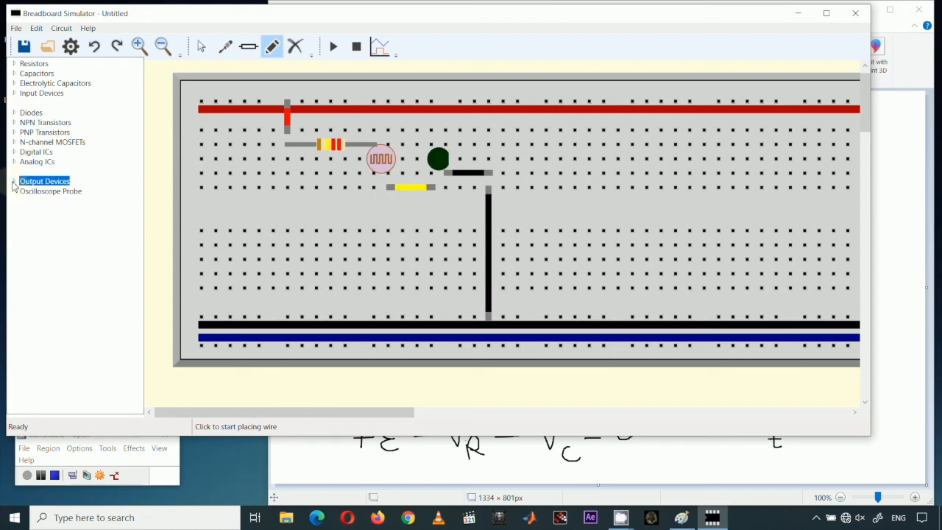
left_click(450, 59)
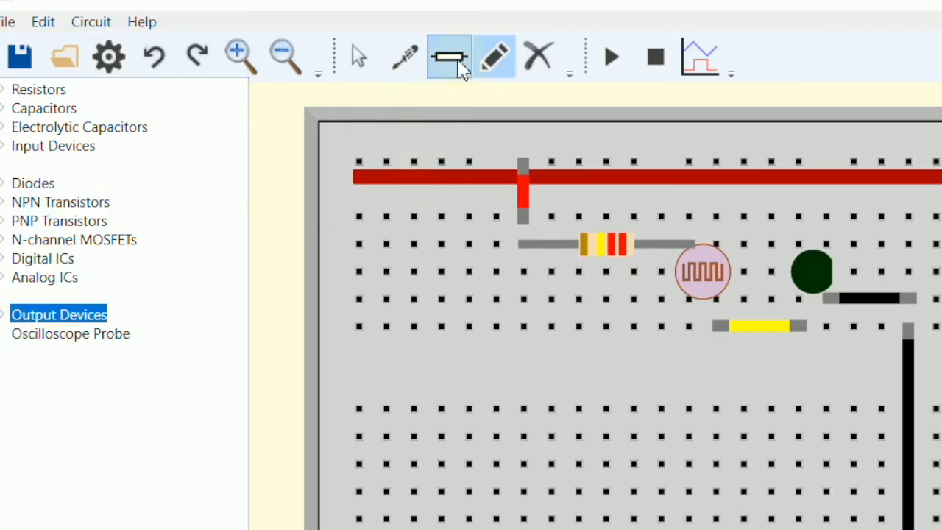
left_click(87, 337)
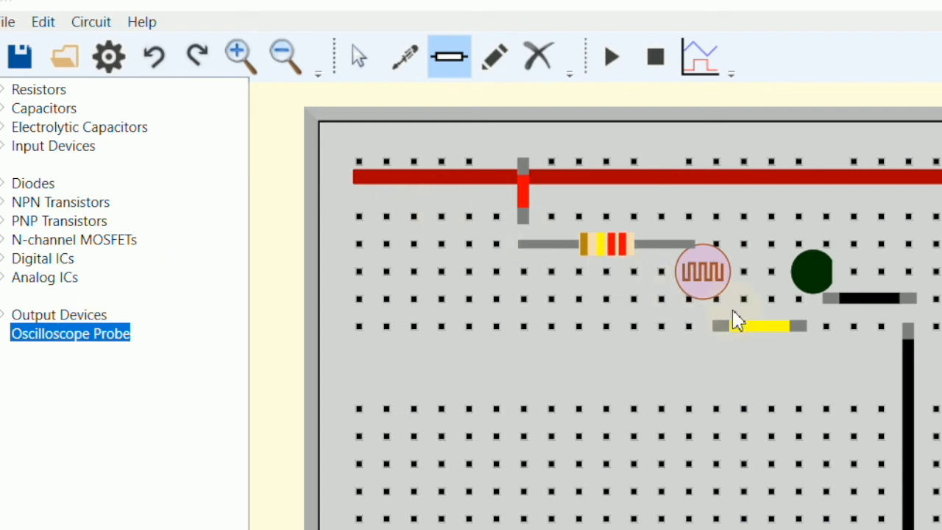
left_click(798, 220)
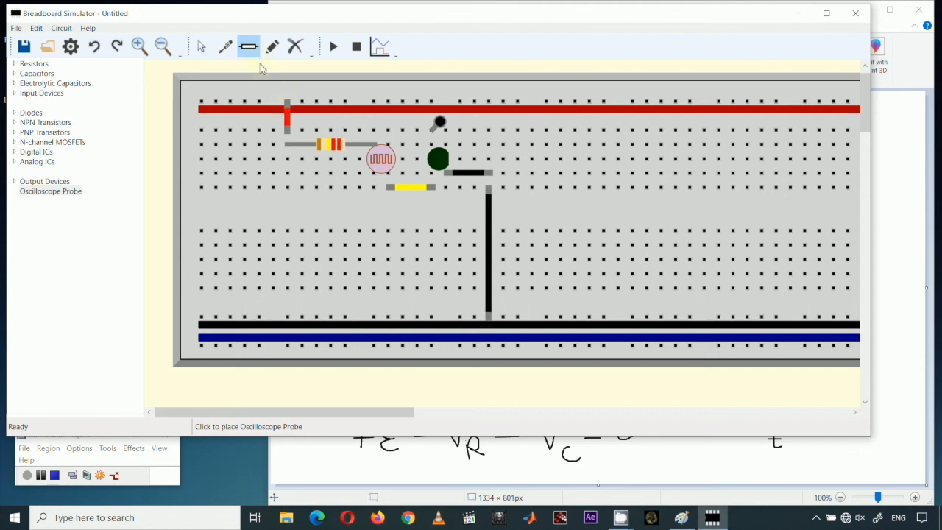
Shrink the simulator window around the breadboard and run the LDR circuit's simulation.
left_click(164, 45)
left_click_drag(870, 434, 769, 358)
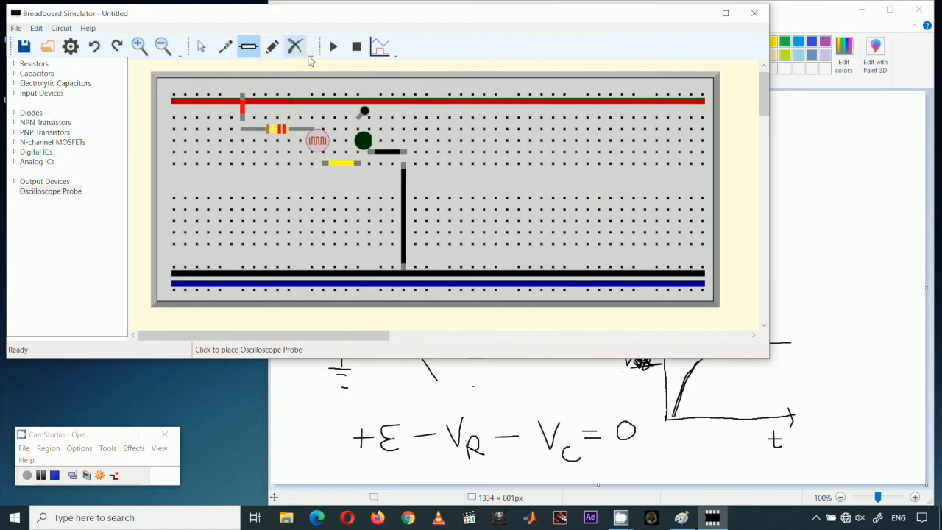
left_click(332, 47)
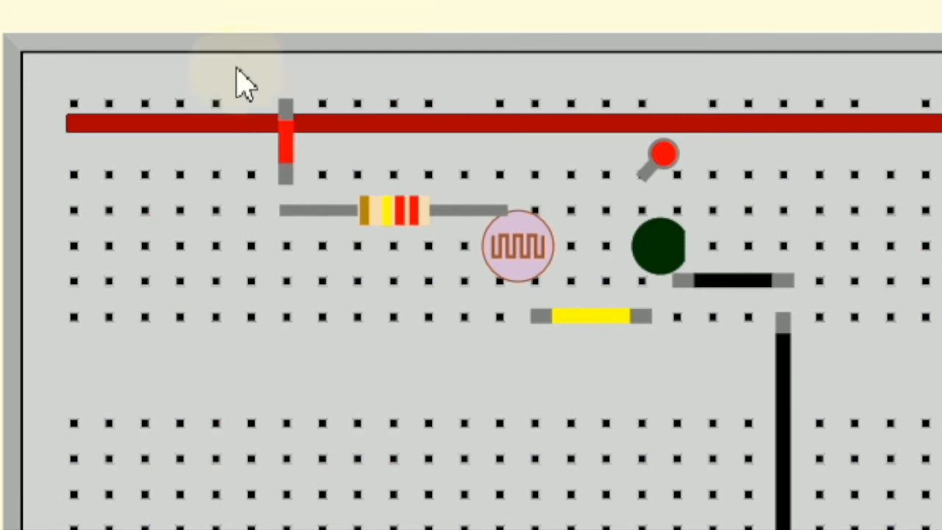
Bring up the LDR's light slider and move it to its left end.
mouse_move(525, 258)
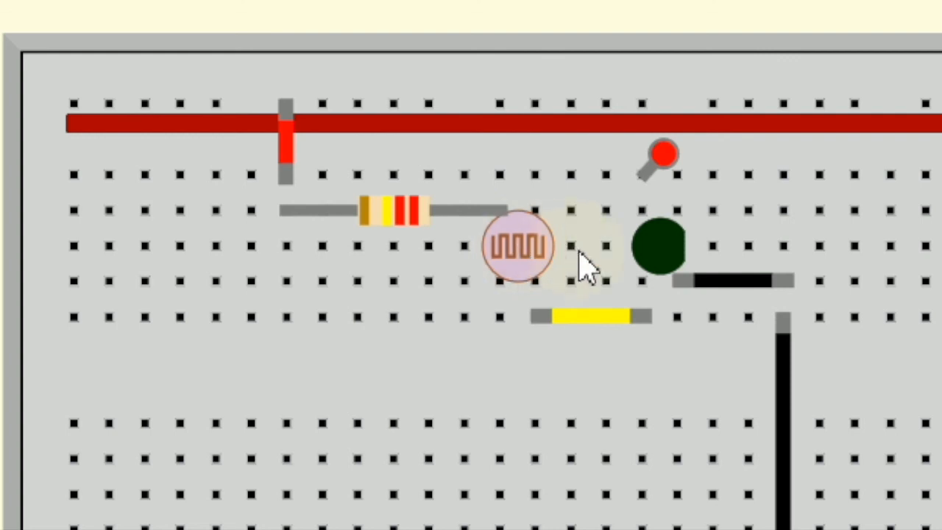
left_click(515, 259)
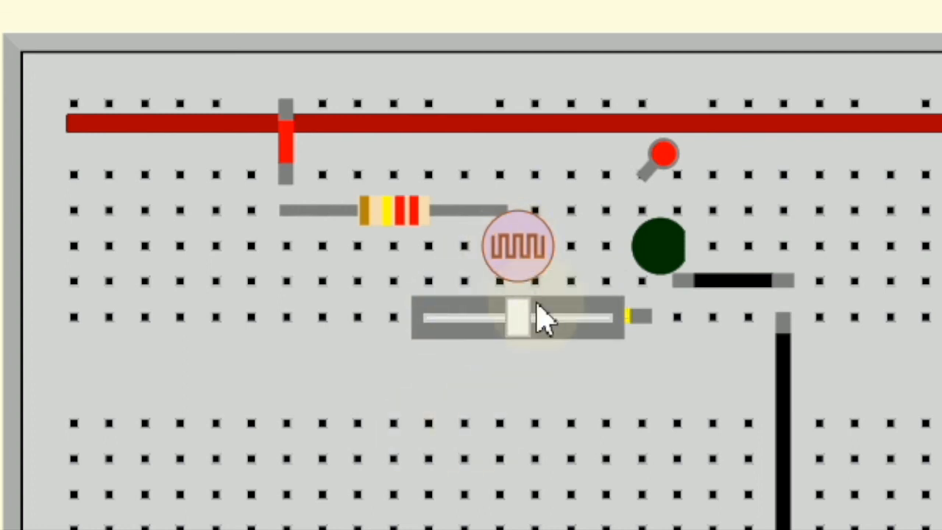
mouse_move(529, 306)
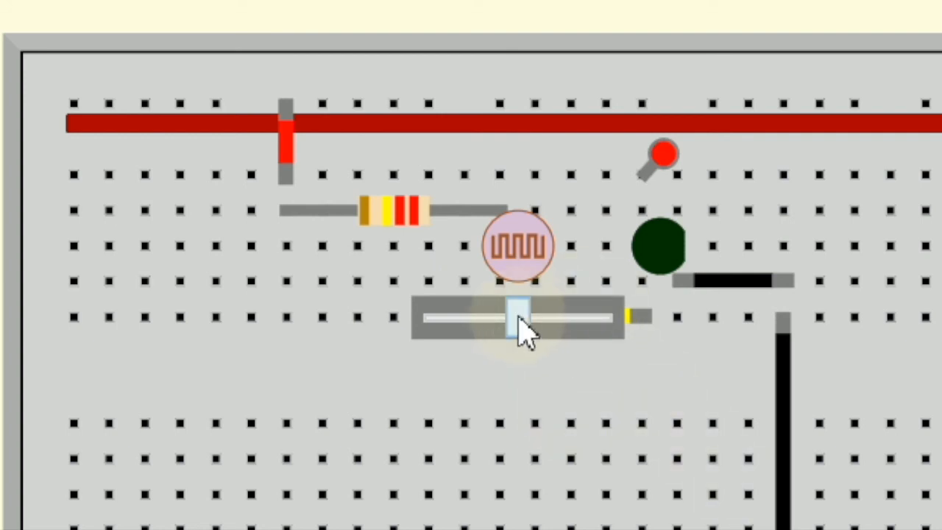
mouse_move(517, 323)
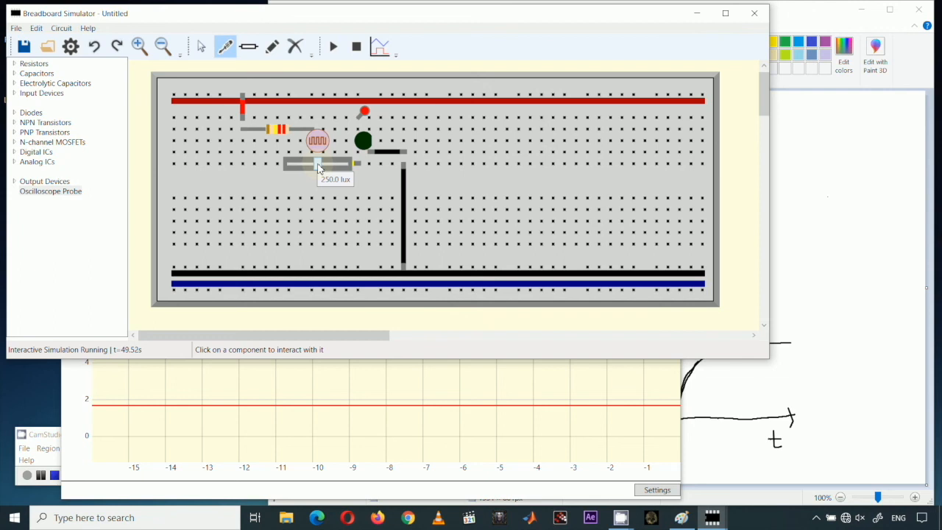
left_click_drag(317, 168, 281, 168)
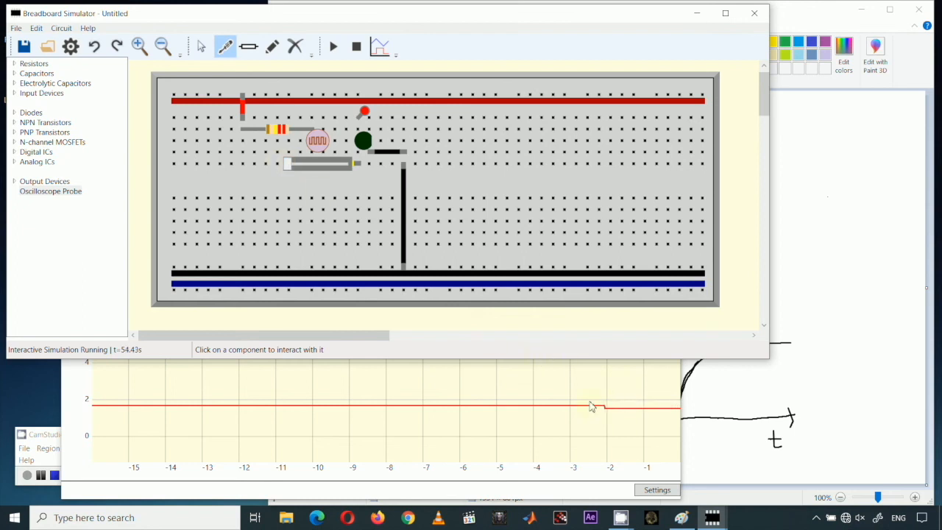
Set the graph's vertical scale to 500 mV per division, change its volts offset and save the settings.
left_click(535, 395)
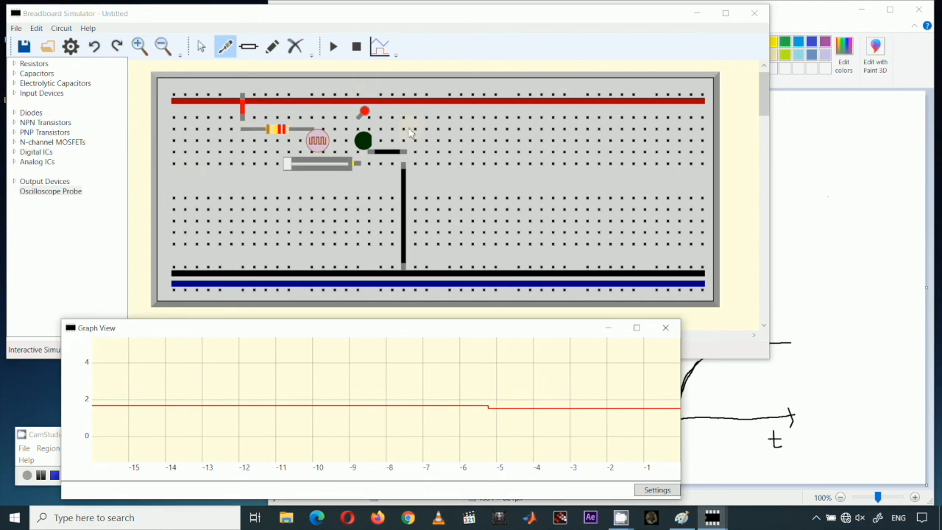
left_click(666, 493)
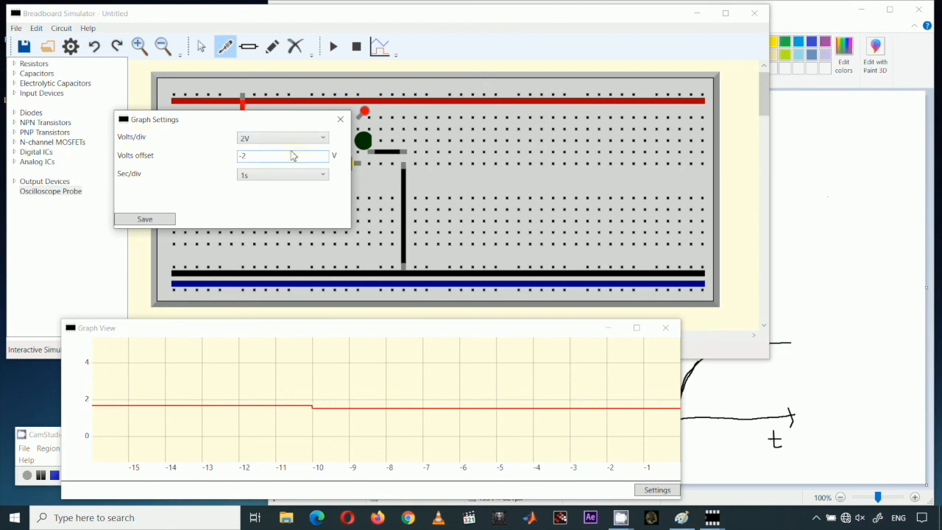
left_click_drag(254, 122, 725, 100)
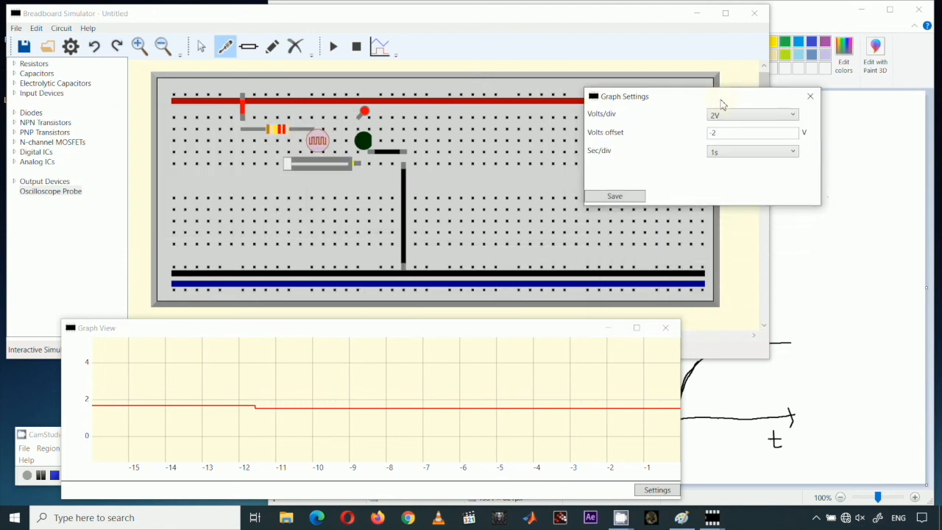
left_click(736, 116)
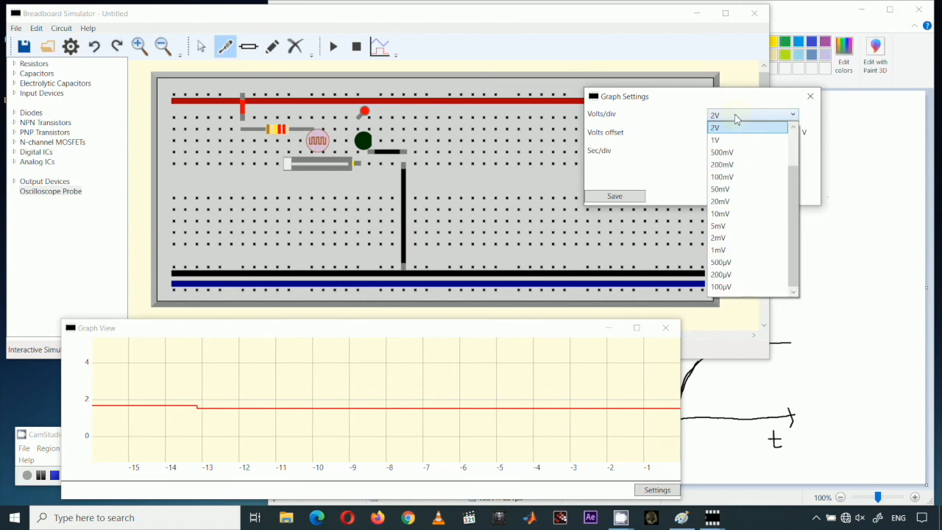
left_click(742, 154)
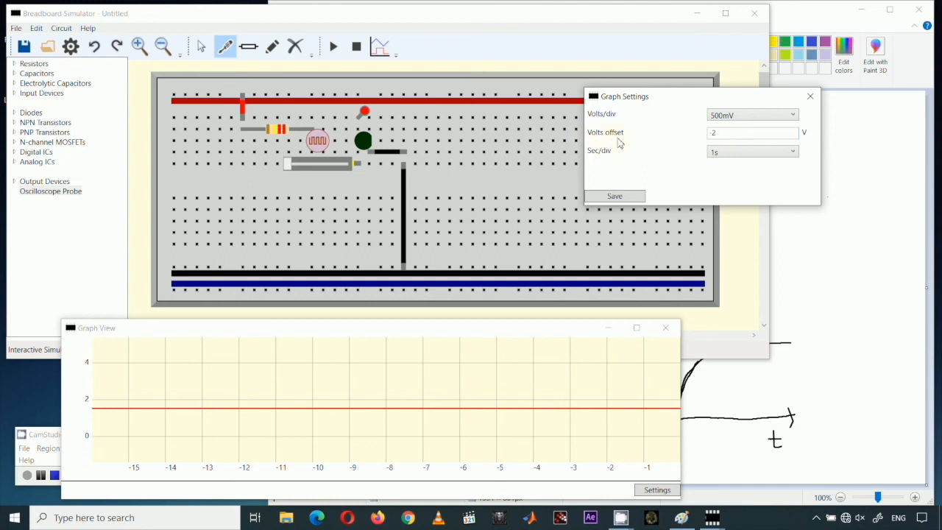
left_click_drag(725, 137, 690, 137)
left_click(634, 196)
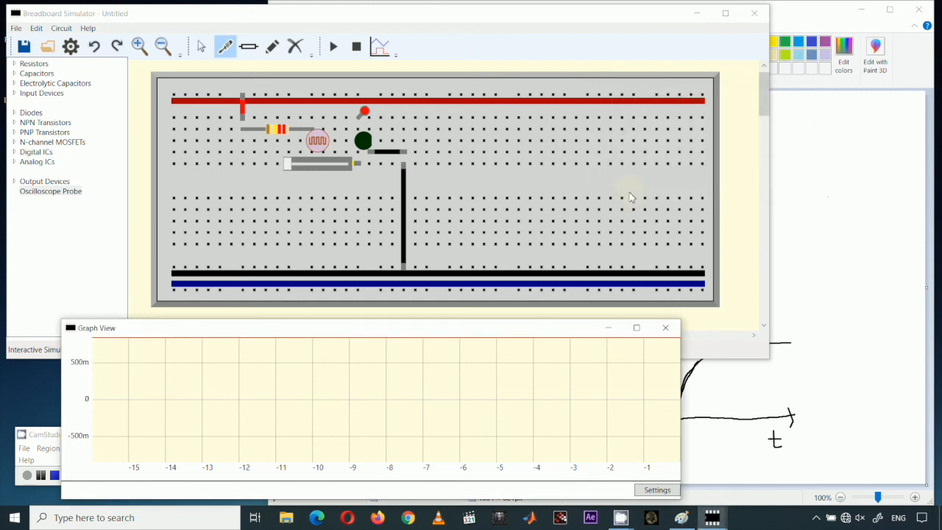
Reposition and enlarge the graph window, set its volts offset to -2 V and save the settings.
mouse_move(397, 327)
left_mouse_down()
mouse_move(382, 168)
mouse_move(390, 195)
mouse_move(578, 208)
mouse_move(645, 202)
mouse_move(608, 193)
mouse_move(625, 189)
mouse_move(631, 226)
mouse_move(623, 205)
left_mouse_up()
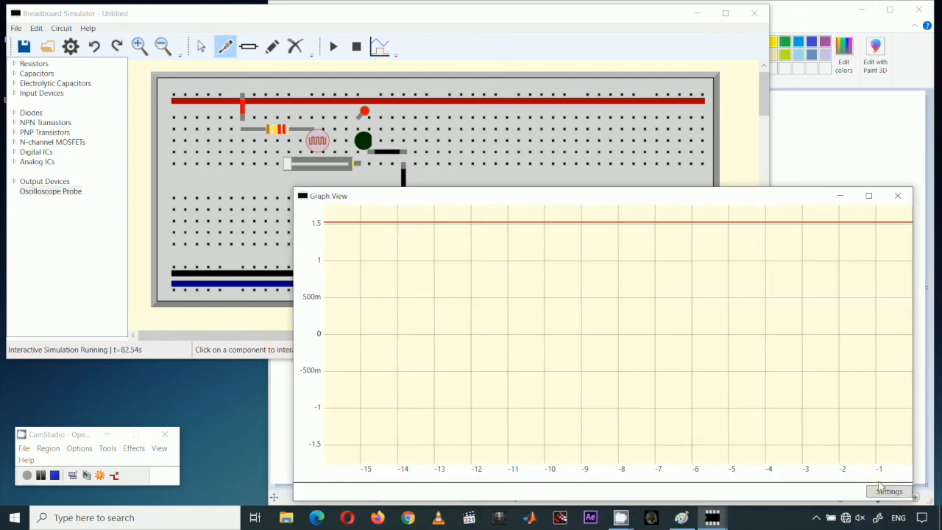
left_click(886, 490)
left_click_drag(102, 34, 540, 408)
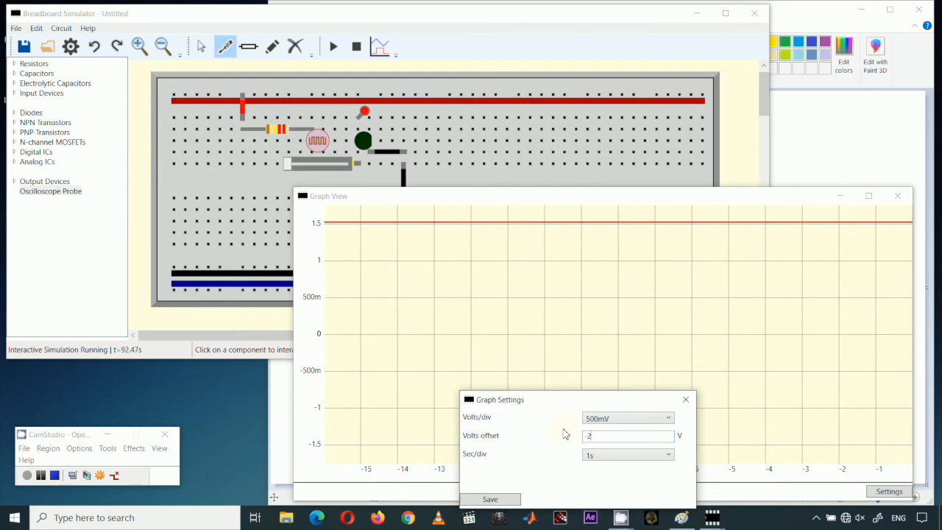
left_click(489, 499)
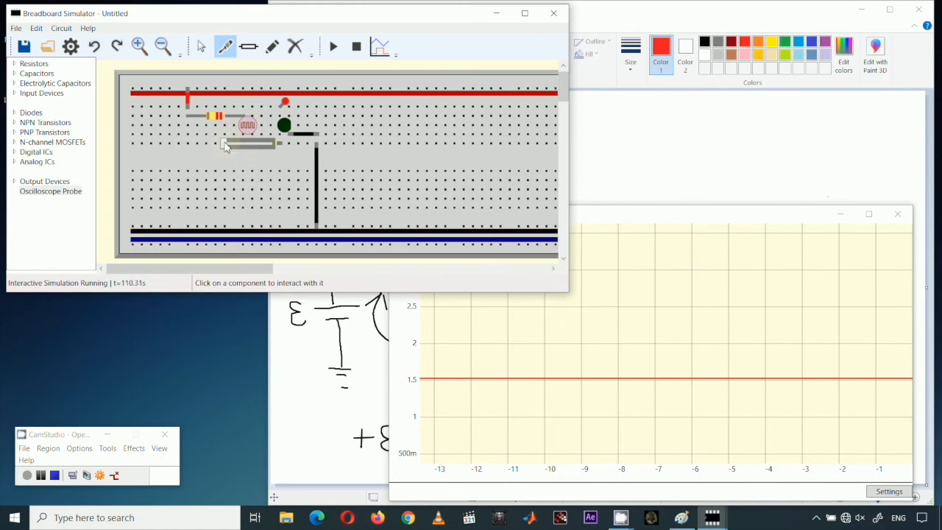
Move the LDR's light slider toward its right end while the simulation runs.
left_click_drag(224, 142, 289, 165)
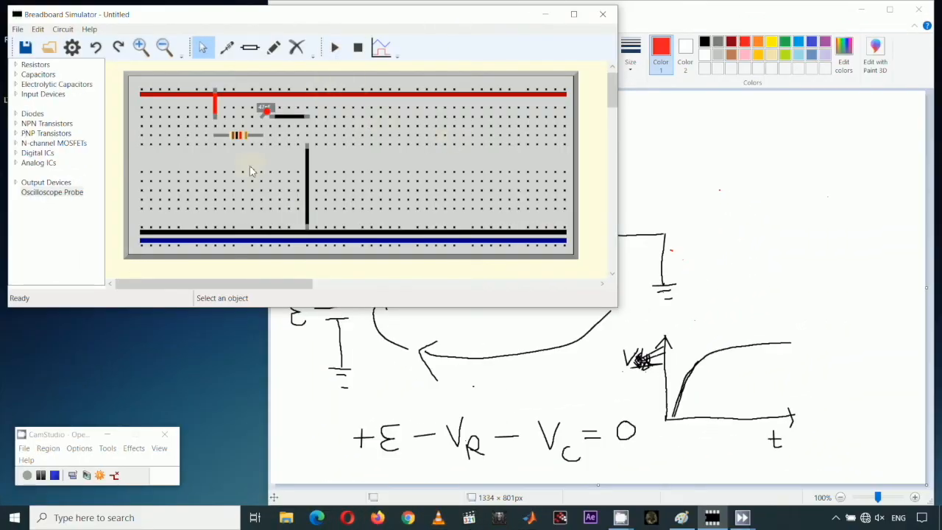
Run the simulation of the resistor and capacitor circuit with its oscilloscope probe.
left_click(335, 48)
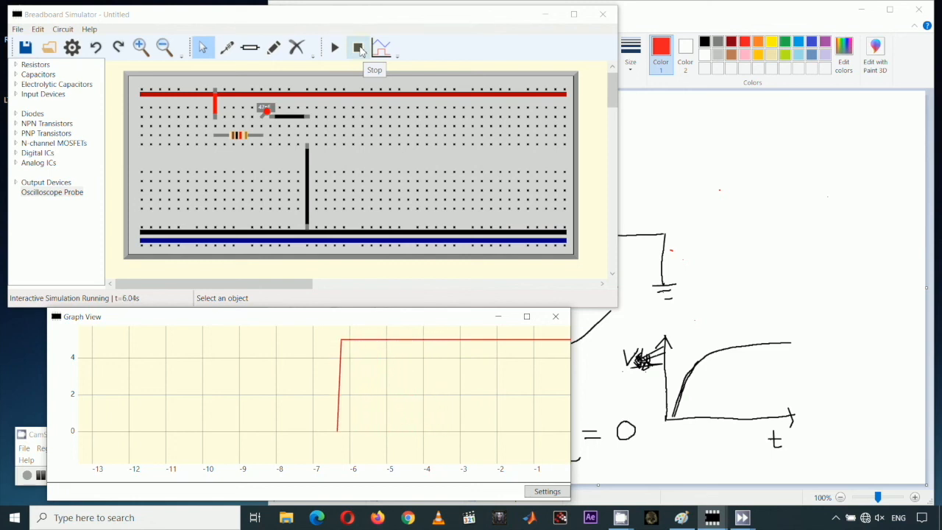
Stop the simulation, set the graph's vertical scale to 10 V per division and save the settings.
left_click(359, 49)
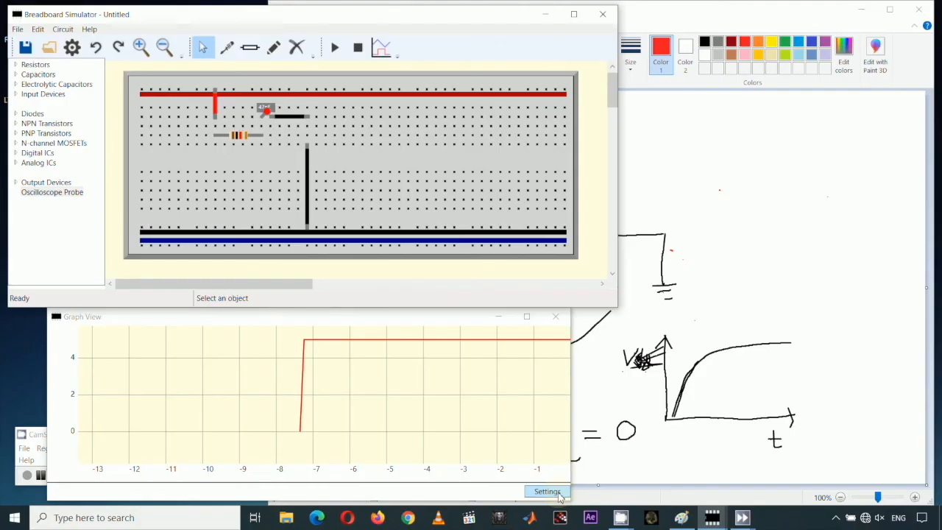
left_click(558, 495)
left_click_drag(151, 78, 189, 262)
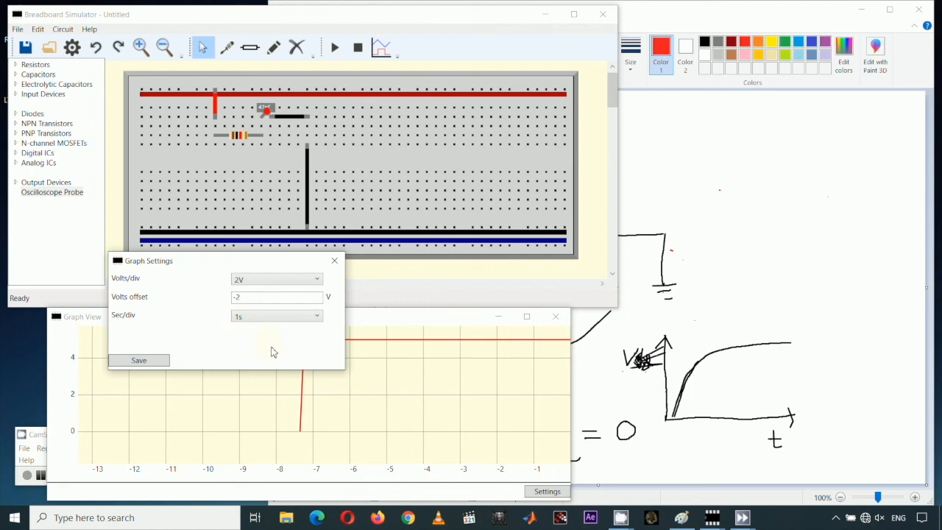
left_click_drag(216, 268, 245, 149)
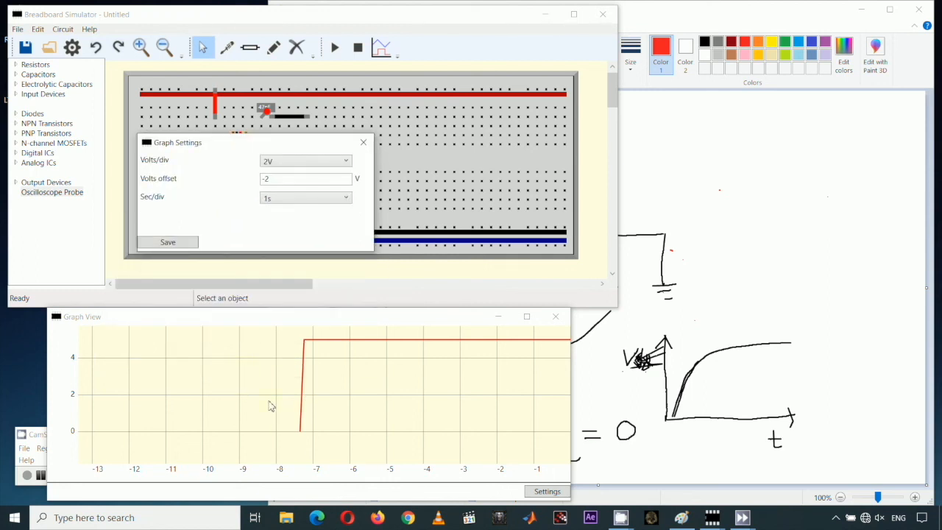
left_click_drag(197, 151, 223, 259)
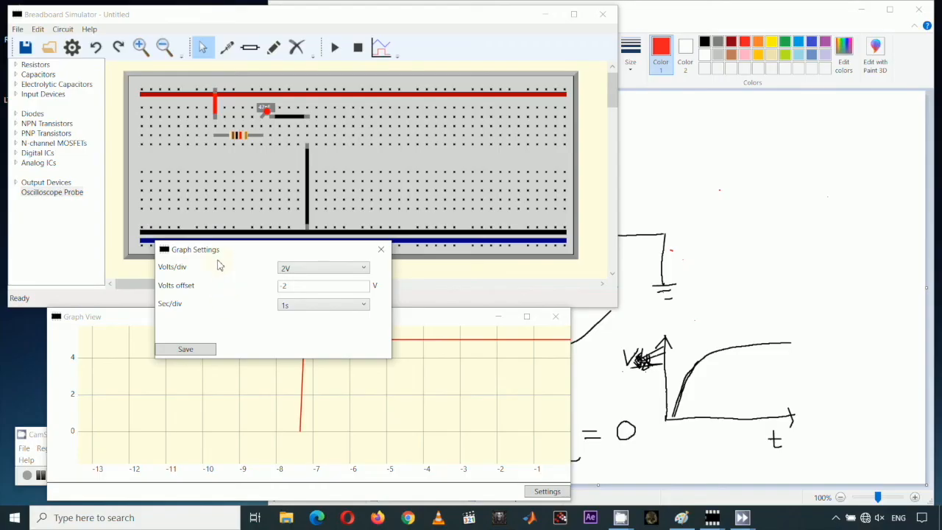
left_click_drag(217, 255, 199, 105)
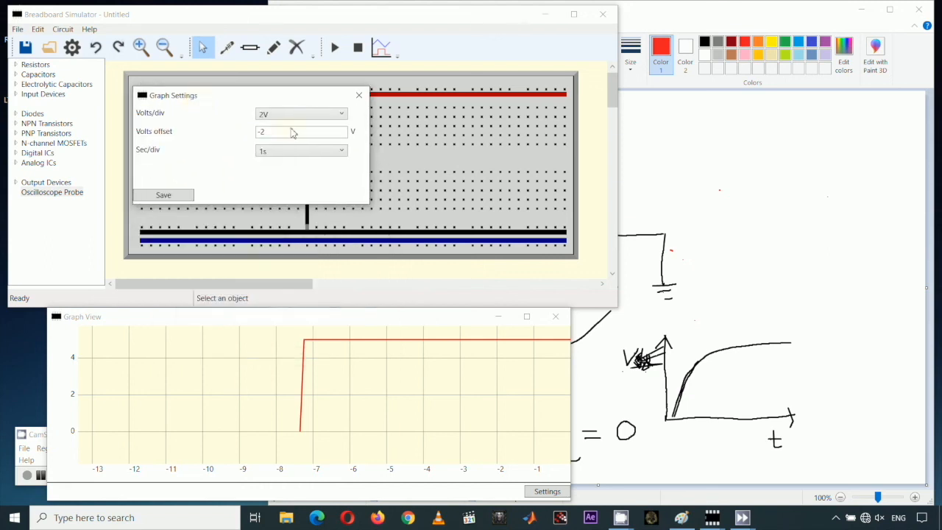
left_click(296, 116)
scroll(294, 221, "up", 2)
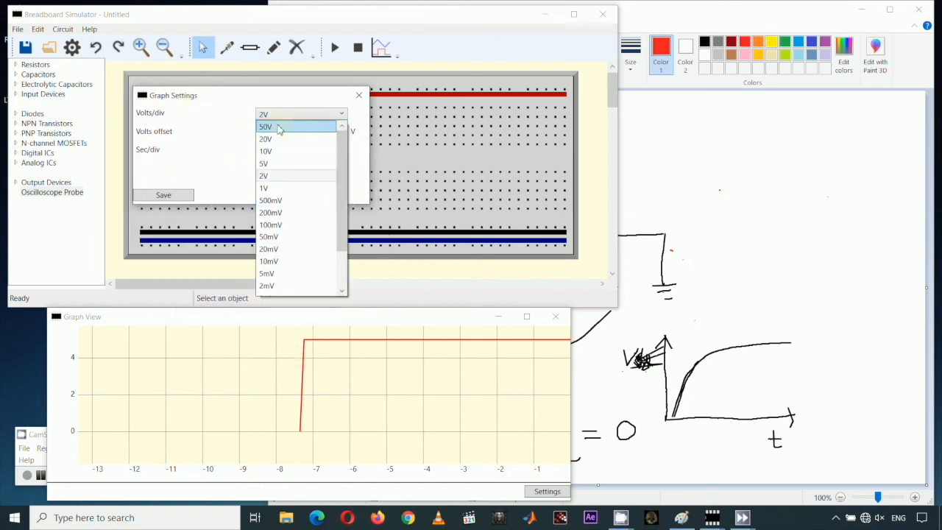
left_click(276, 152)
left_click(177, 200)
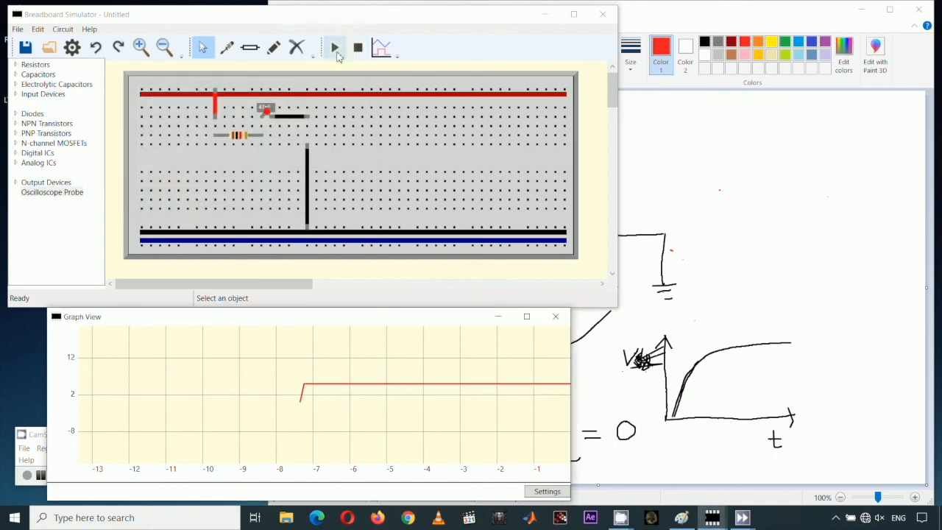
Run the resistor and capacitor circuit simulation and examine the voltage trace at 10 V per division.
left_click(335, 49)
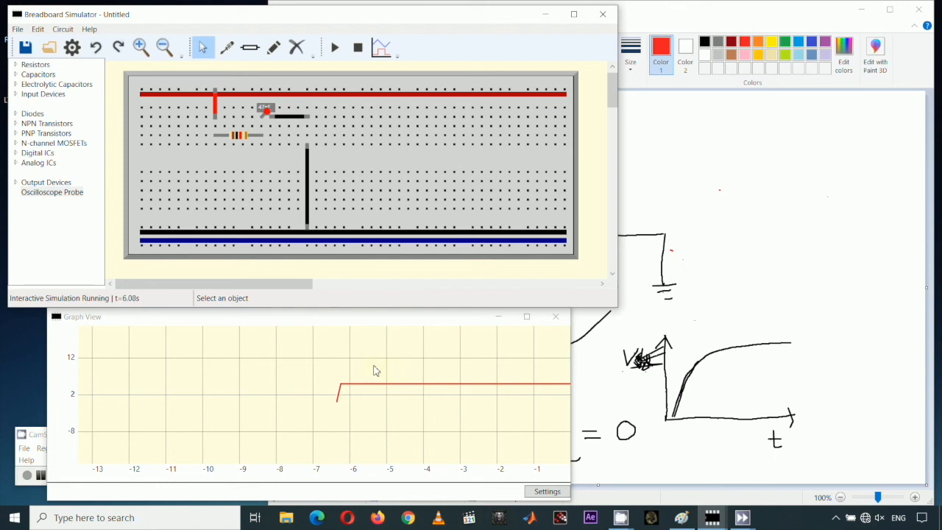
left_click(294, 349)
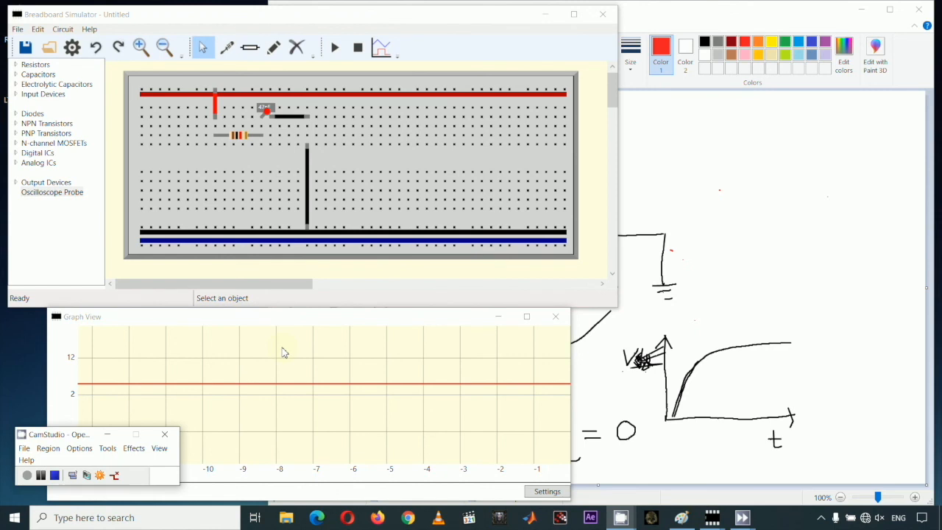
left_click(356, 351)
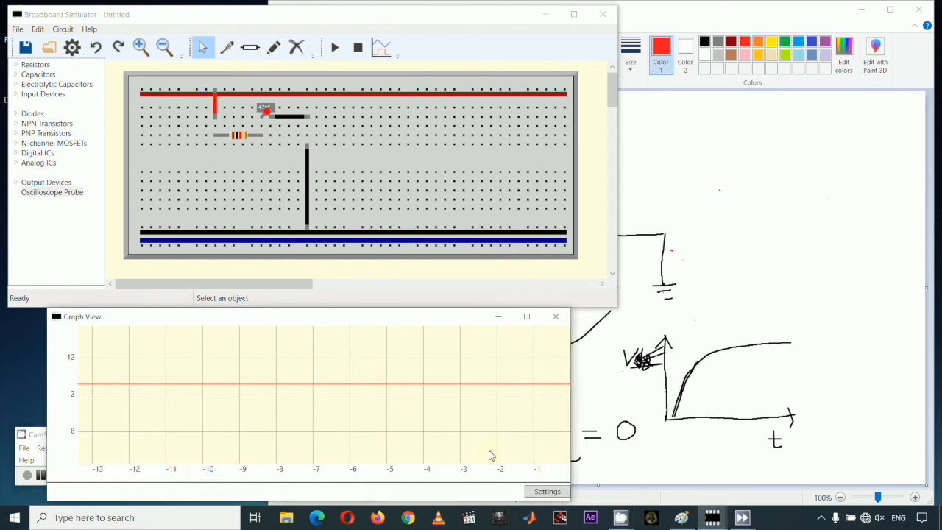
Set the graph's vertical scale to 1 V per division and save the settings.
left_click(536, 495)
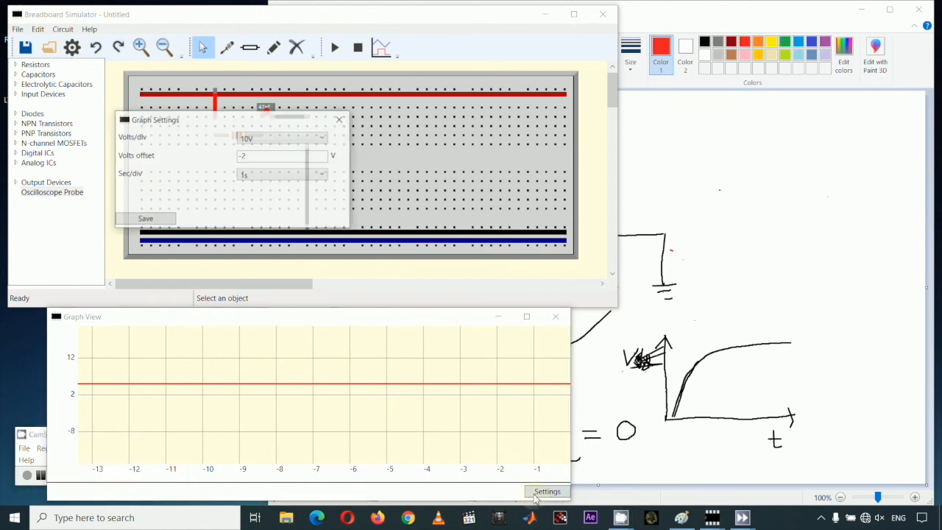
left_click(262, 142)
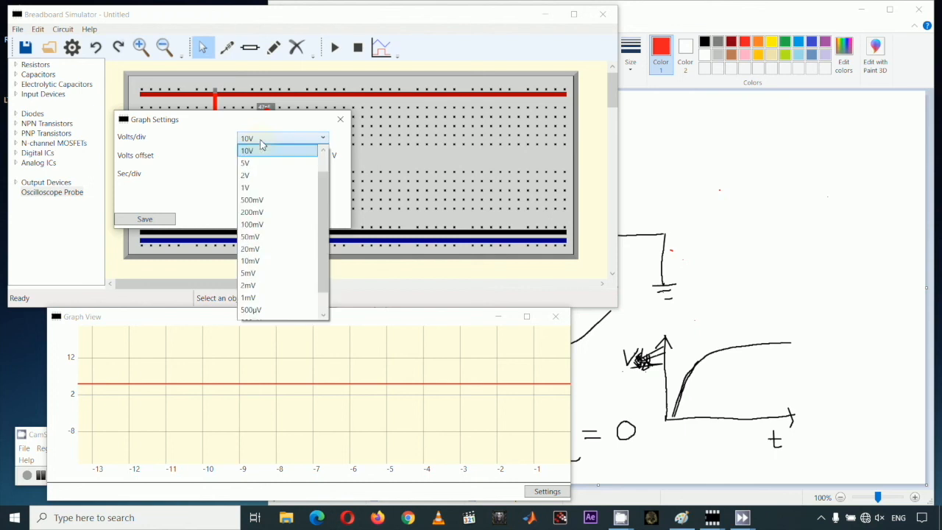
left_click(263, 188)
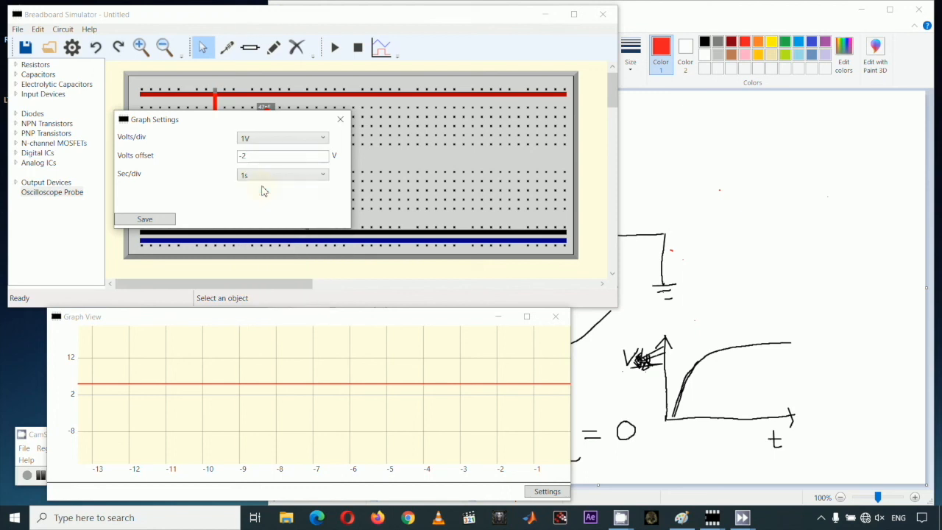
left_click(163, 218)
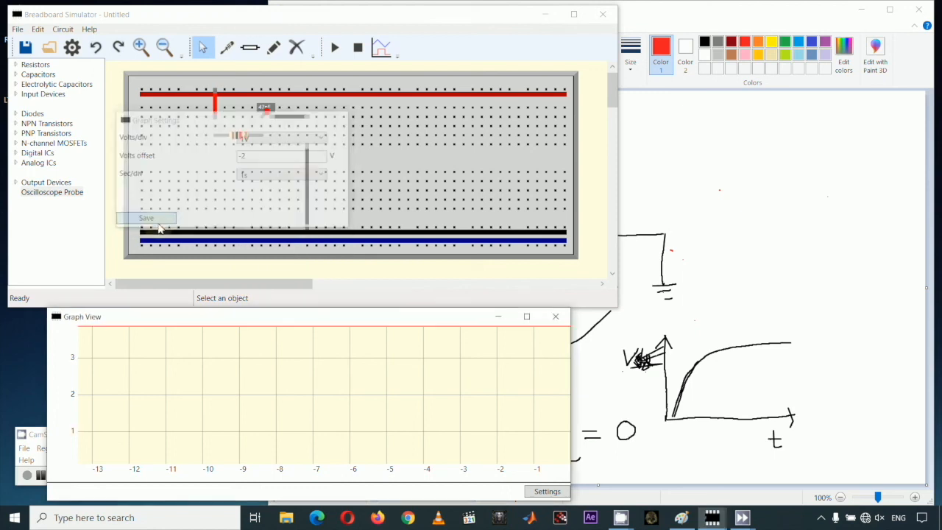
Run the simulation at 1 V per division, adjust the graph window's upper edge, and stop the simulation.
left_click(336, 48)
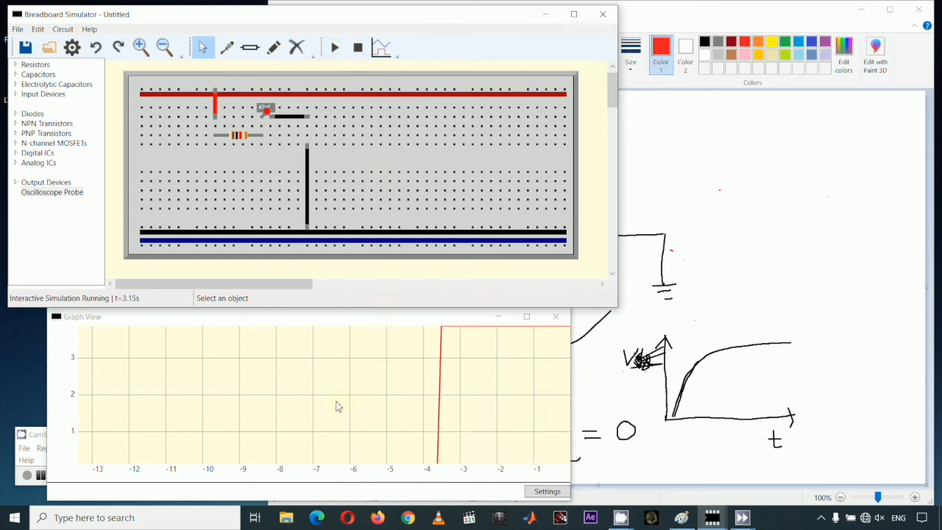
left_click(371, 319)
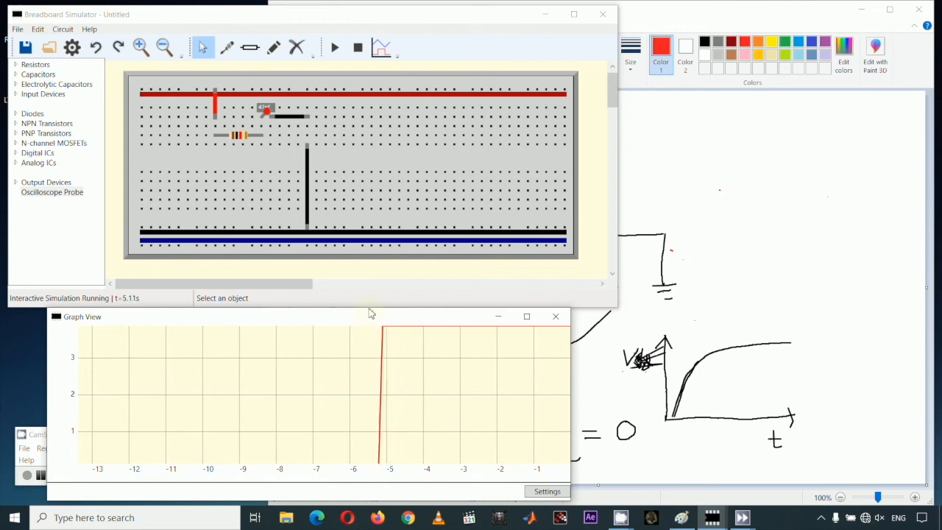
mouse_move(372, 311)
left_mouse_down()
mouse_move(368, 152)
mouse_move(393, 315)
left_mouse_up()
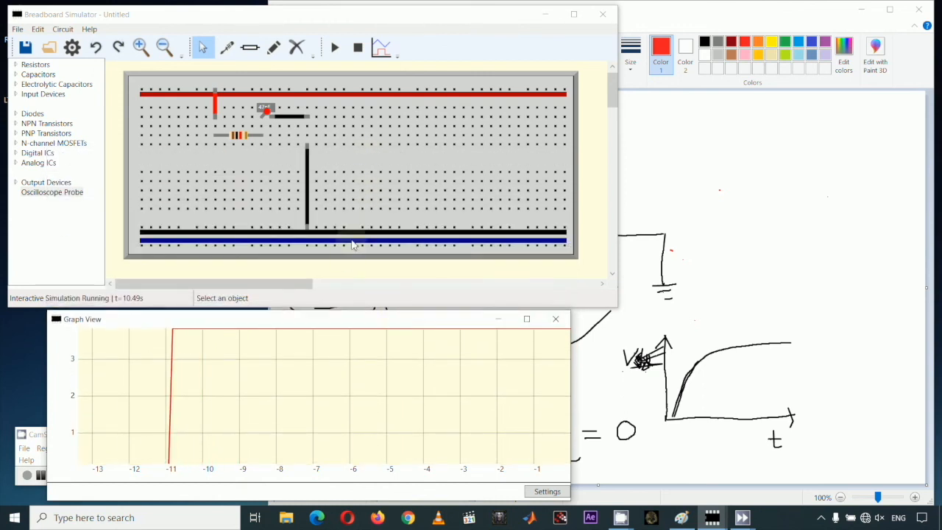
left_click(358, 47)
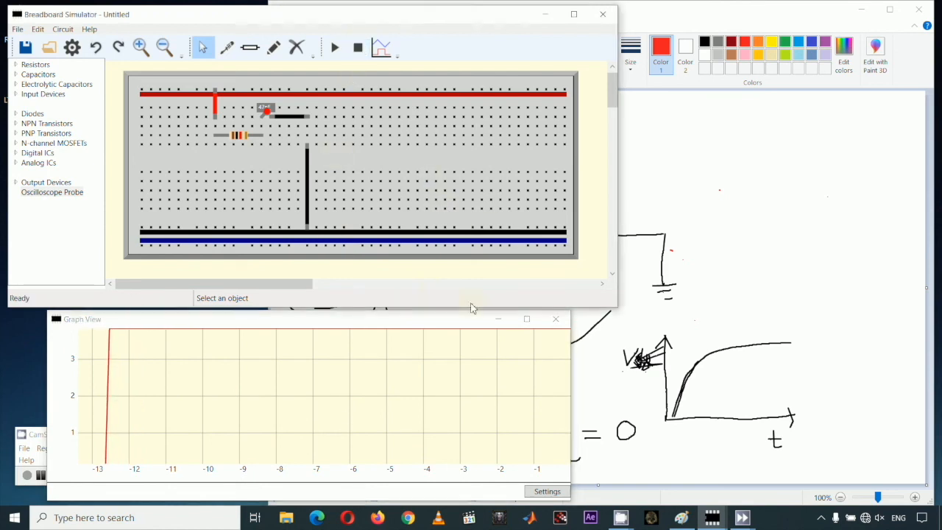
Set the graph's vertical scale to 2 V per division and save the settings.
left_click(543, 489)
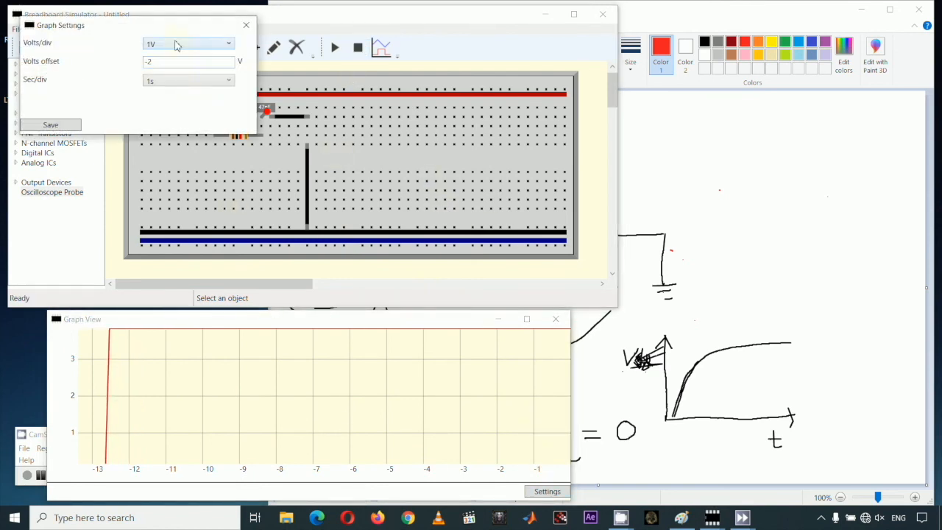
left_click(175, 46)
left_click(176, 59)
left_click_drag(163, 31, 301, 252)
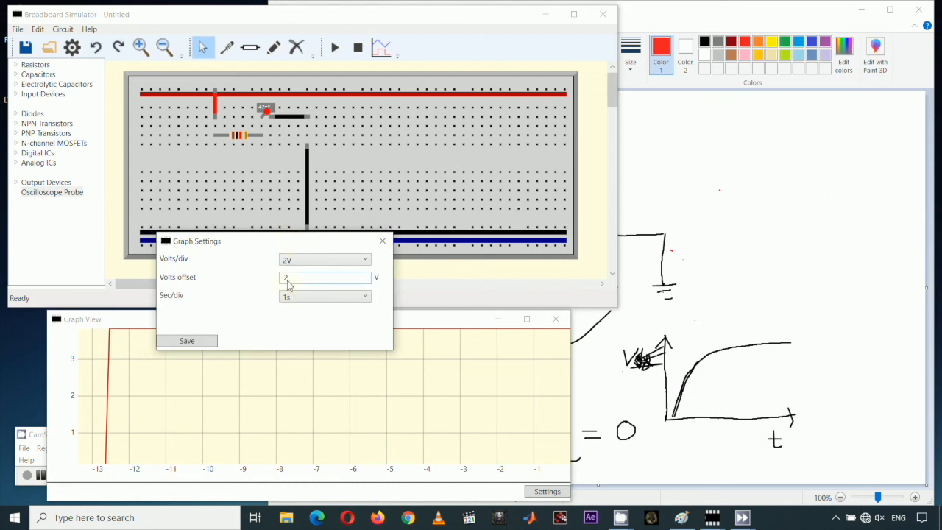
left_click(186, 341)
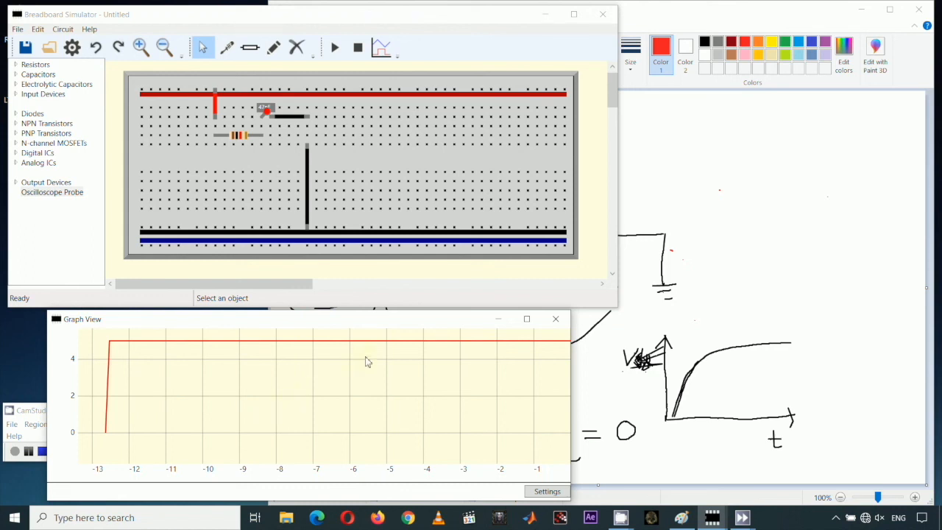
Enlarge the graph window upward and try another volts offset before setting it back to -2 V.
left_click_drag(388, 312, 426, 297)
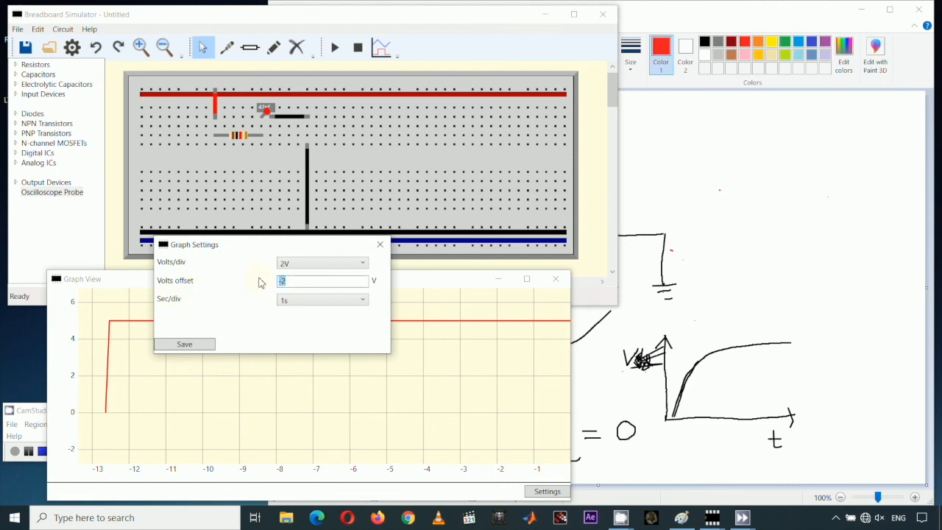
left_click(185, 345)
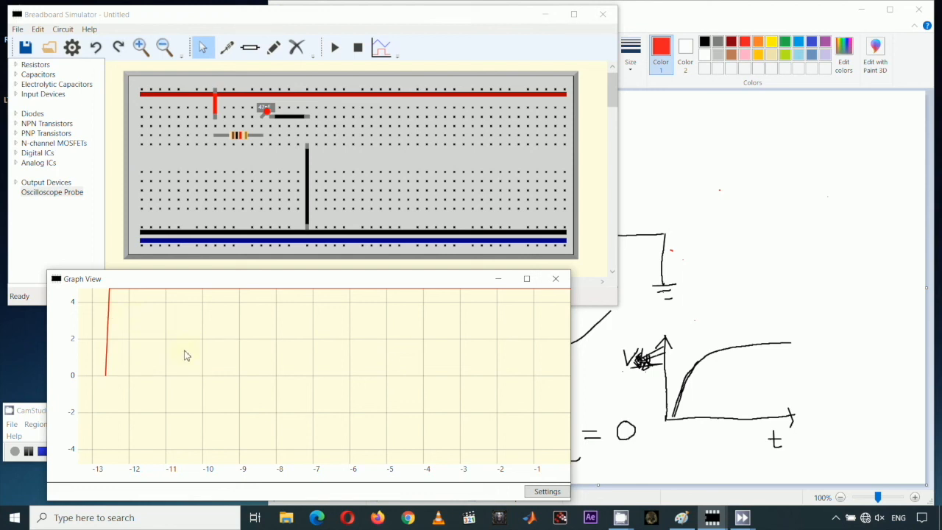
left_click(547, 491)
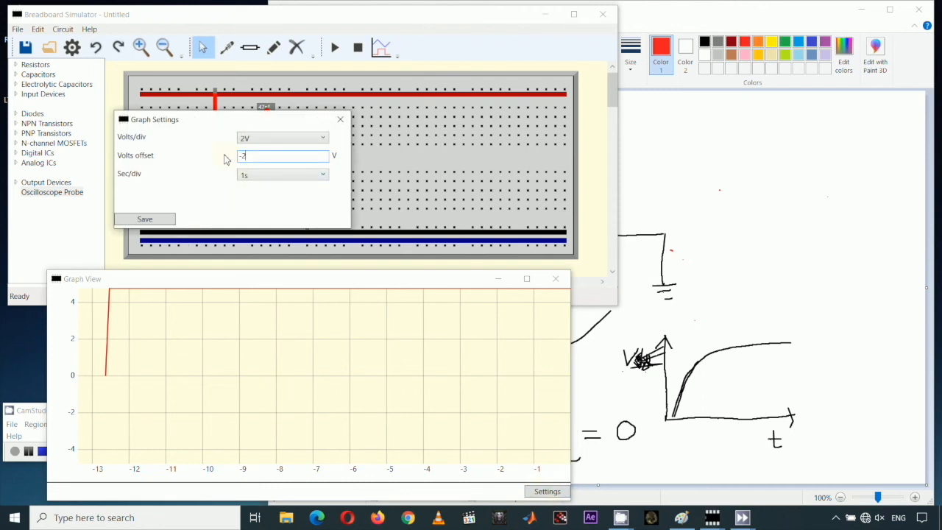
left_click(146, 220)
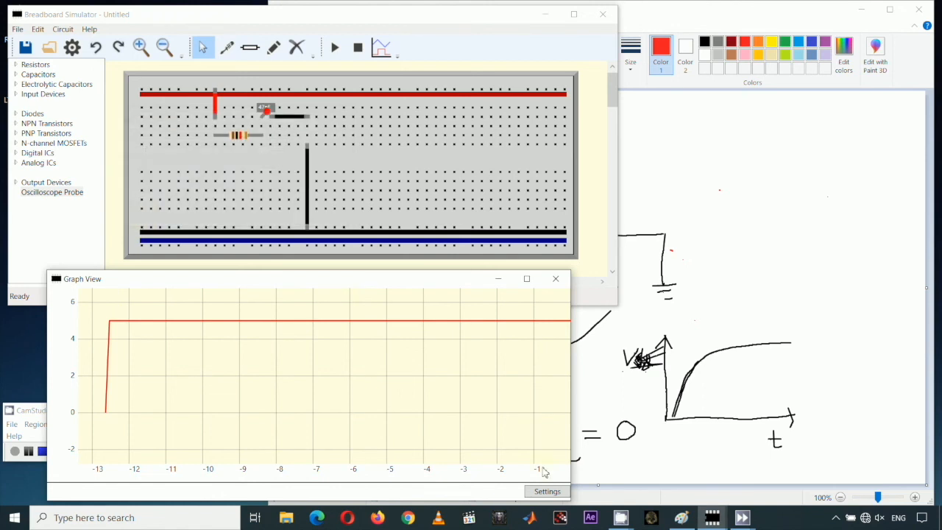
left_click(548, 492)
left_click_drag(108, 29, 254, 61)
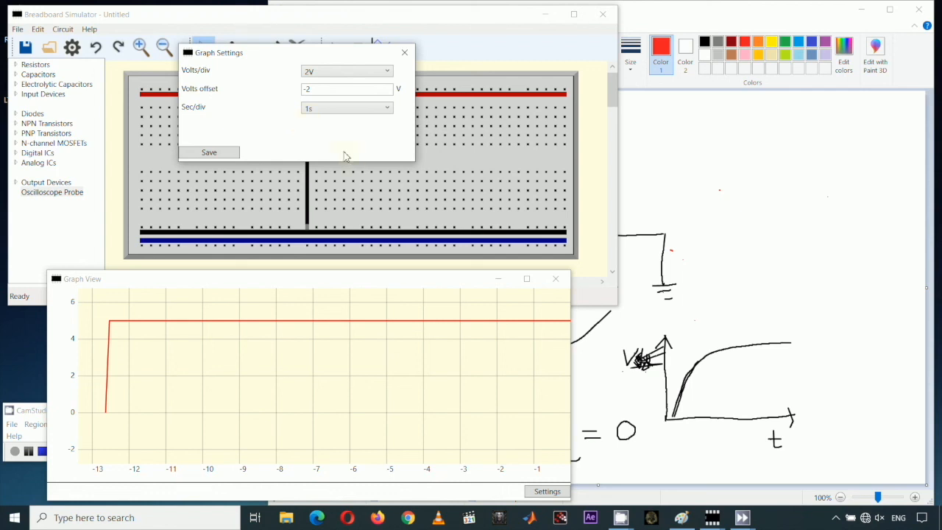
left_click_drag(228, 52, 341, 152)
left_click(330, 252)
Run the simulation, shrink the graph window to sit below the breadboard window, and stop the simulation.
left_click(335, 47)
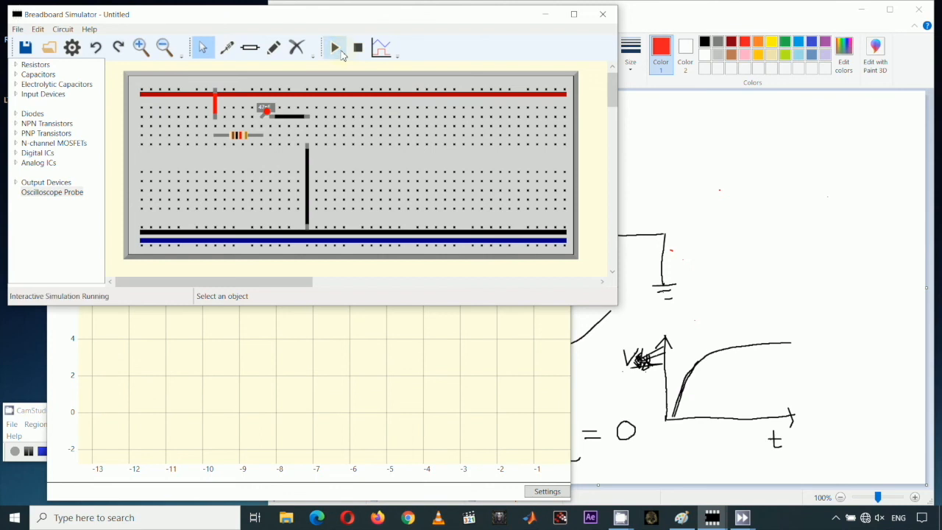
left_click_drag(331, 272, 336, 310)
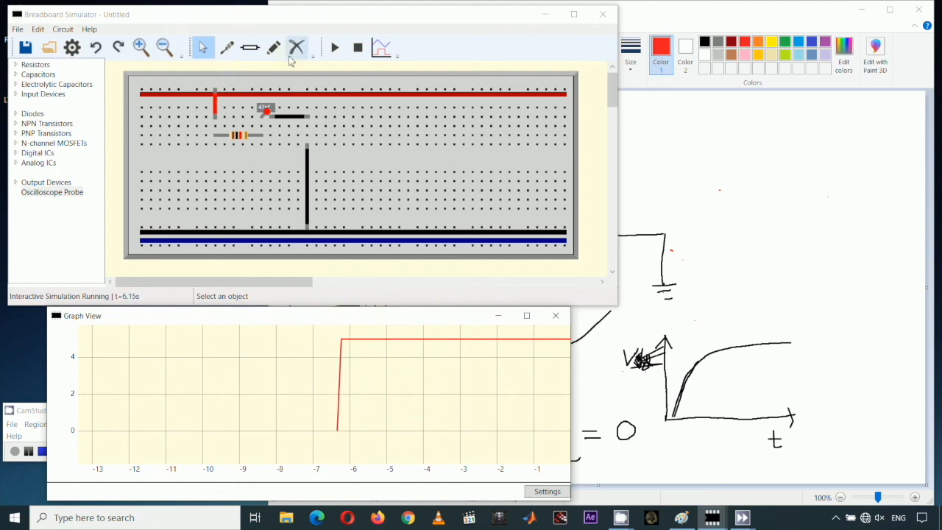
left_click(357, 49)
Set the graph's time scale to 200 ms per division, save it, and run and stop the simulation.
left_click(544, 492)
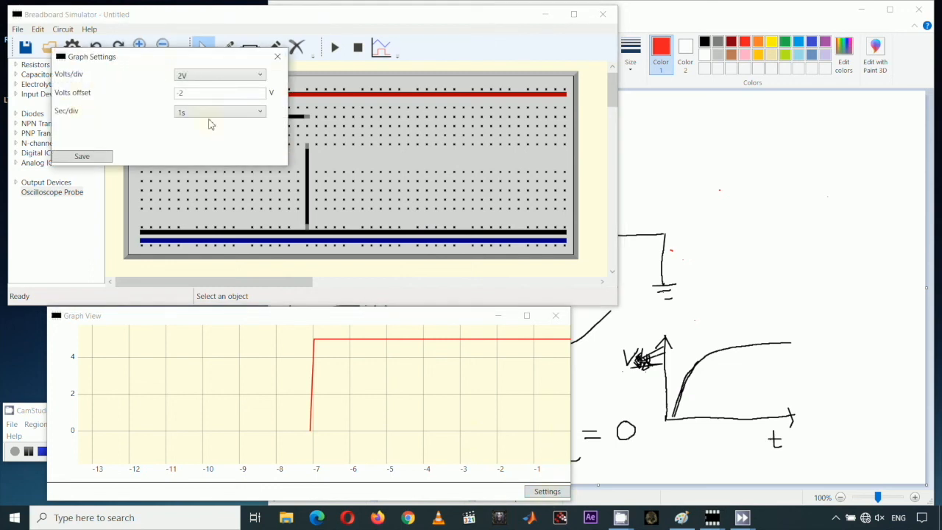
left_click(207, 119)
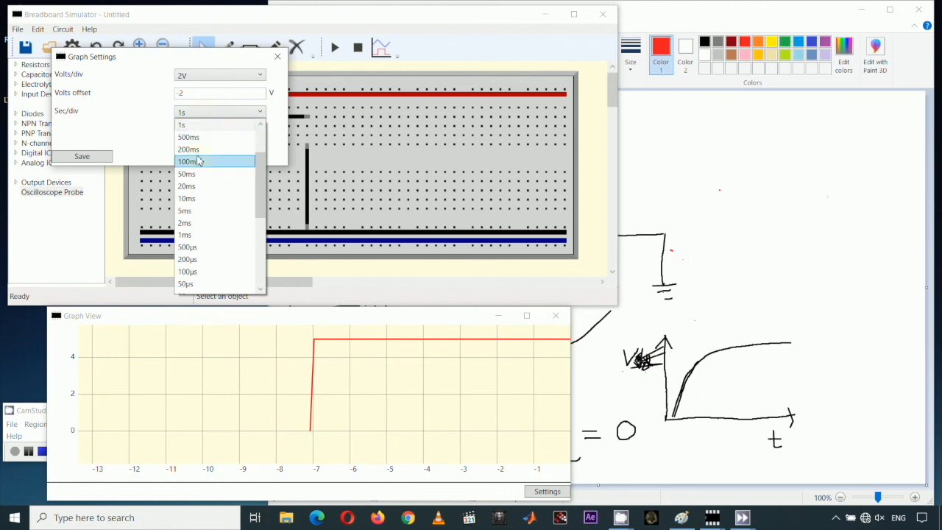
left_click(197, 150)
left_click(82, 157)
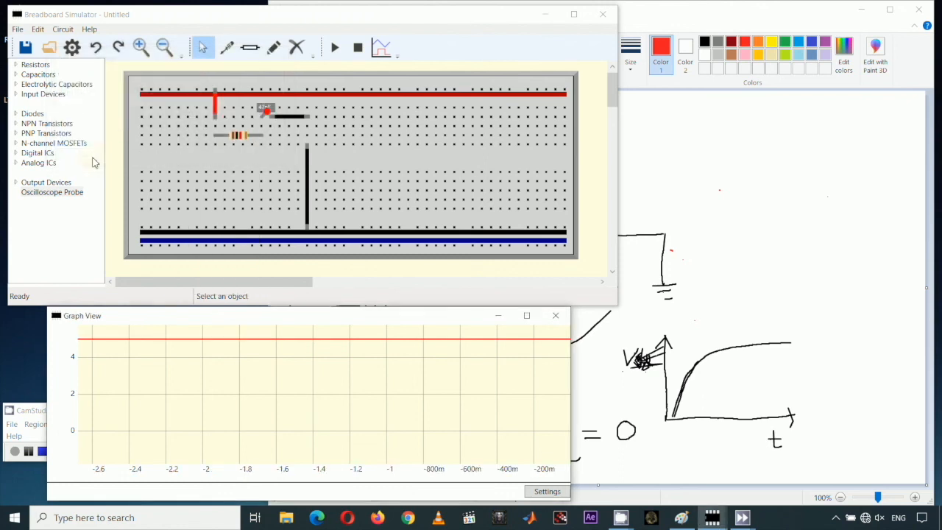
left_click(335, 48)
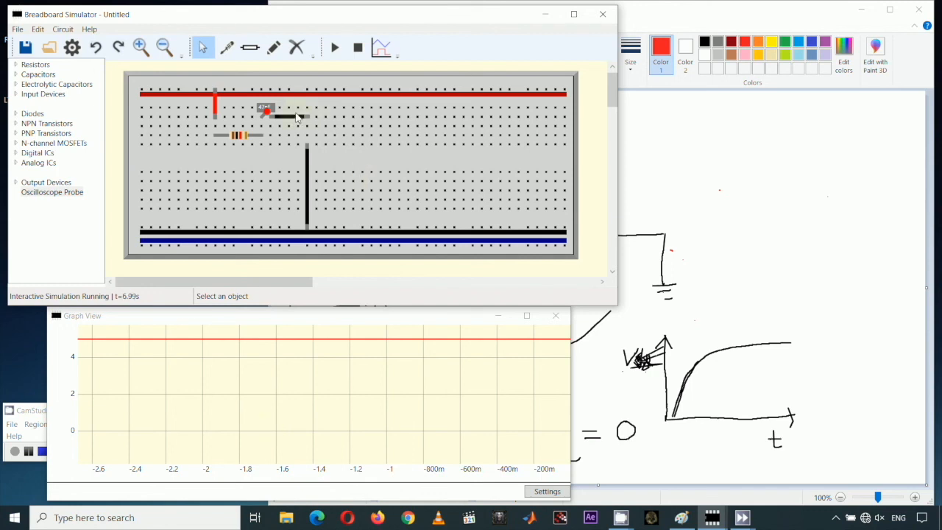
left_click(357, 47)
Set the graph's time scale to 5 s per division, save the settings and run the simulation.
left_click(547, 490)
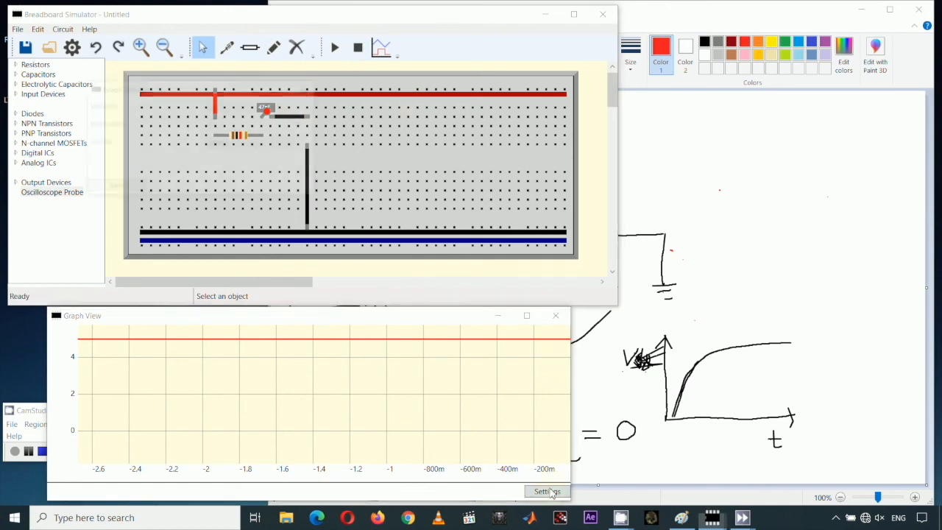
left_click_drag(213, 92, 268, 215)
left_click(292, 272)
left_click_drag(348, 350, 353, 299)
left_click(292, 317)
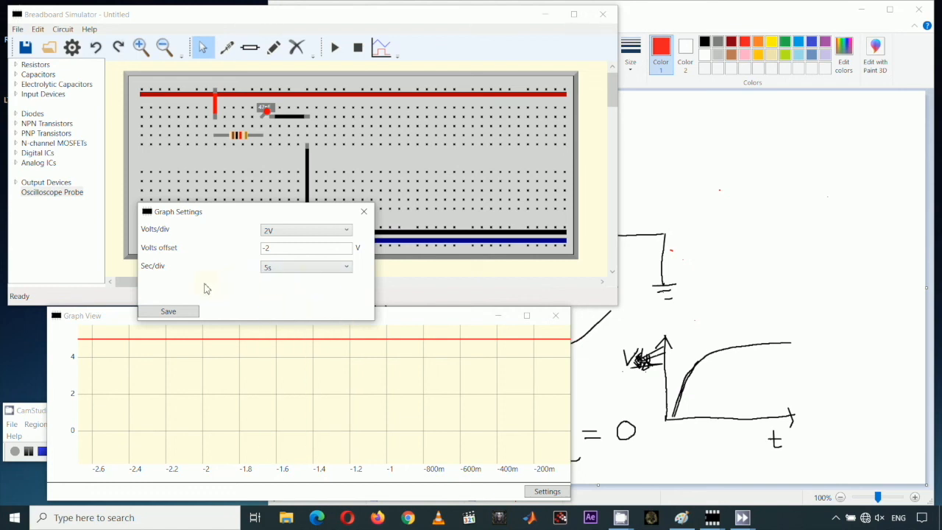
left_click(183, 313)
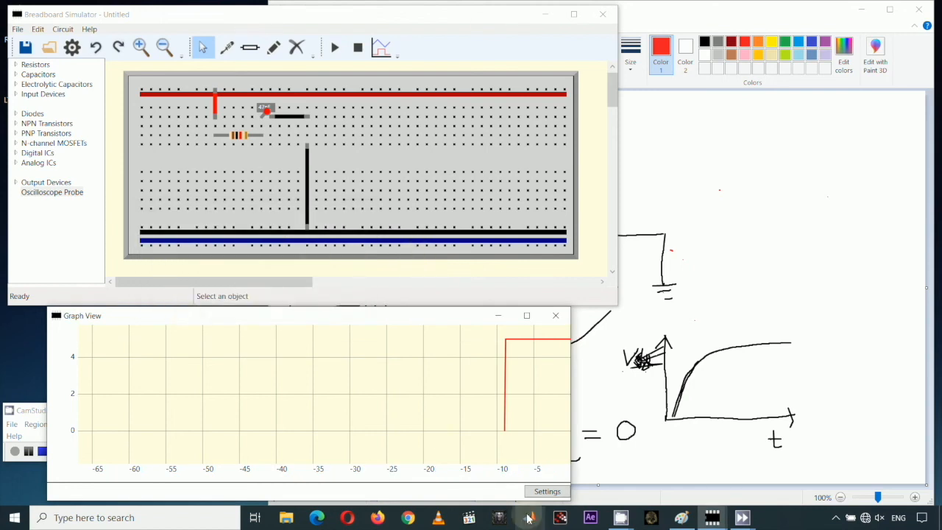
left_click(335, 47)
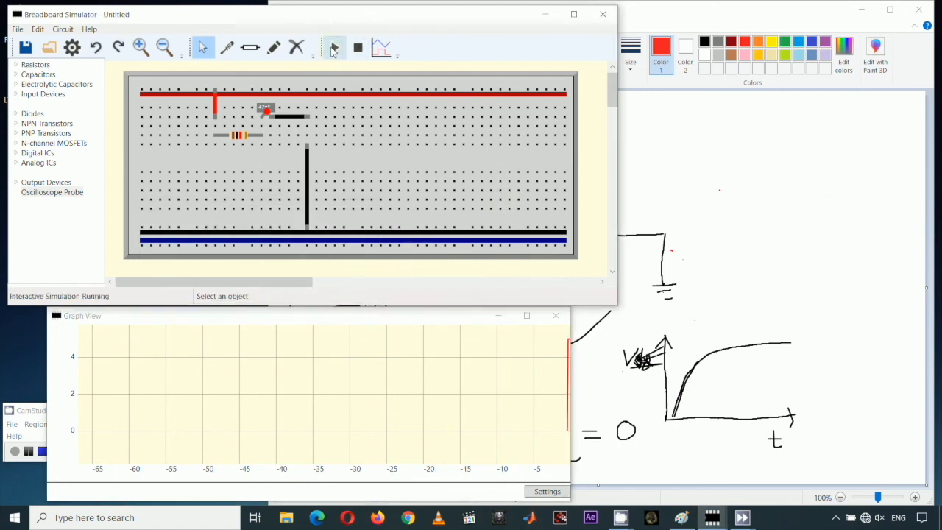